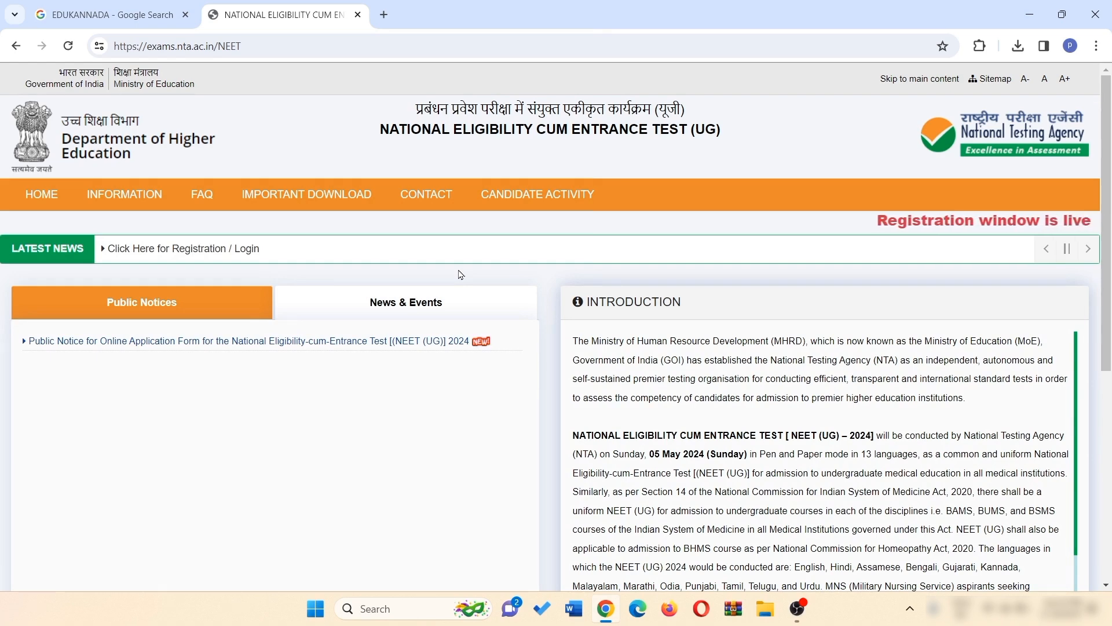
Step: Open edukannada.com from the Google results and go to its KEA Latest Updates page
click(128, 5)
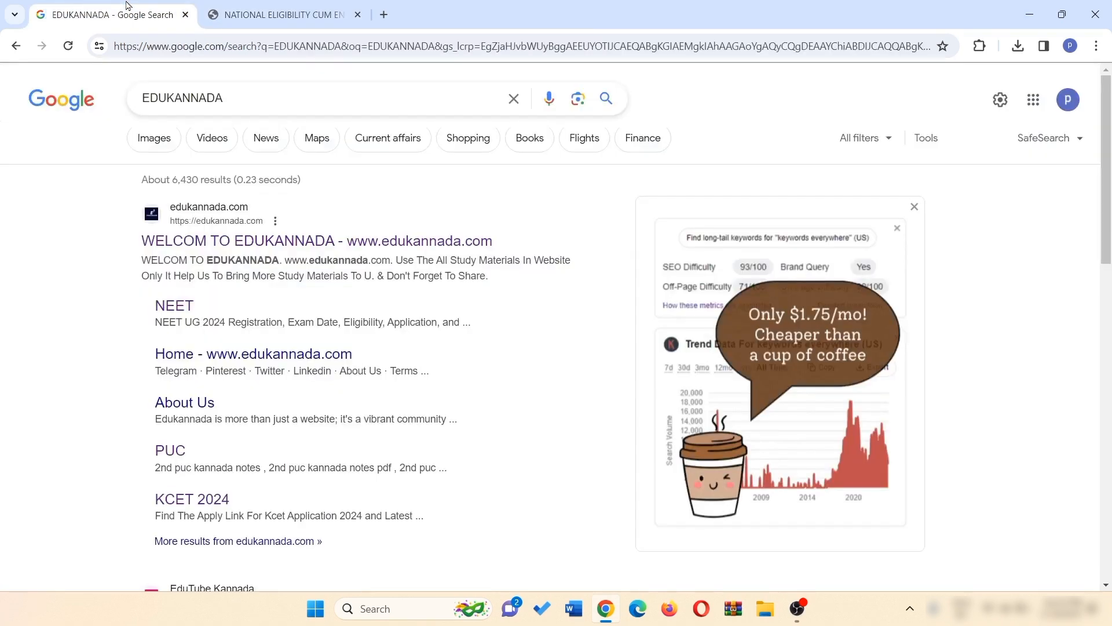
click(384, 237)
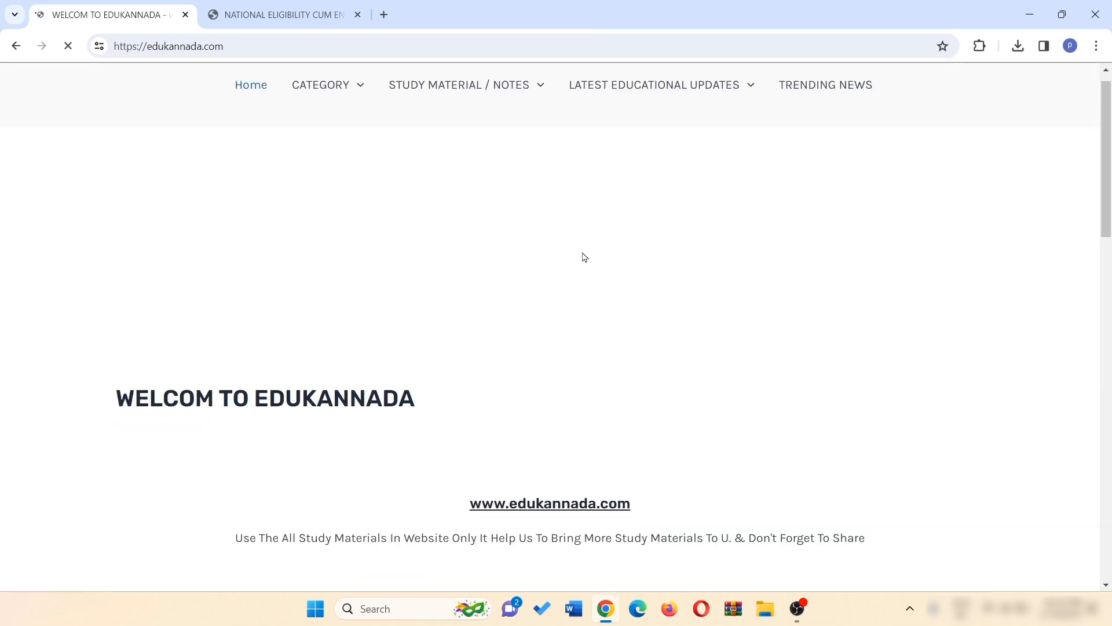
scroll(583, 255, down, 5)
scroll(583, 257, down, 5)
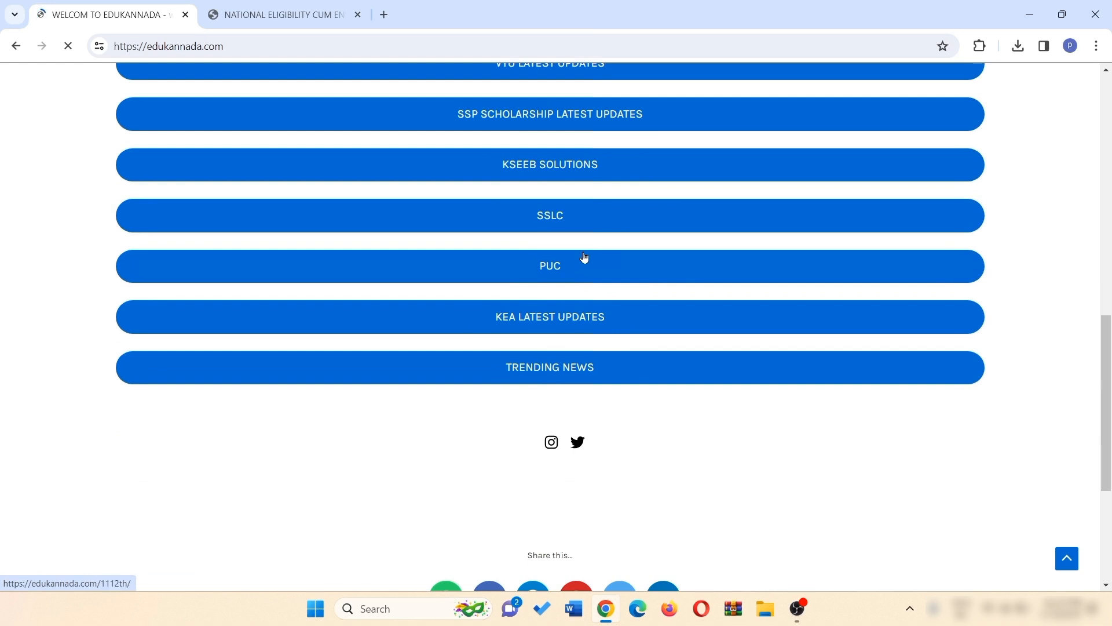
click(523, 317)
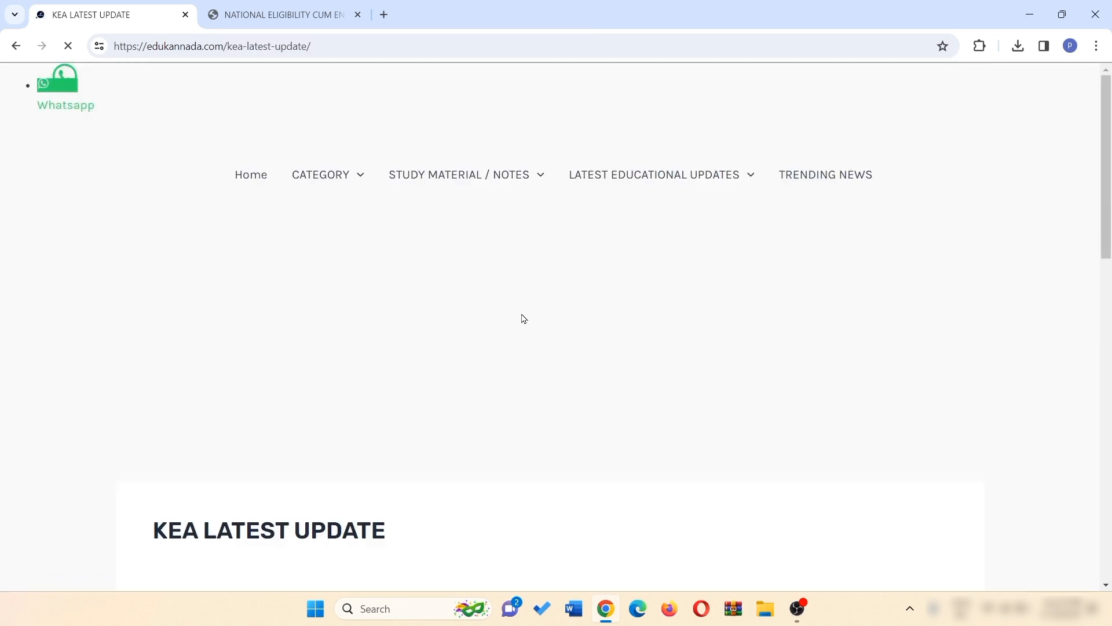
Step: Go to page 2 of the KEA updates, dismiss the ad, and start the NEET 2024 apply link
scroll(524, 314, down, 10)
scroll(523, 313, down, 6)
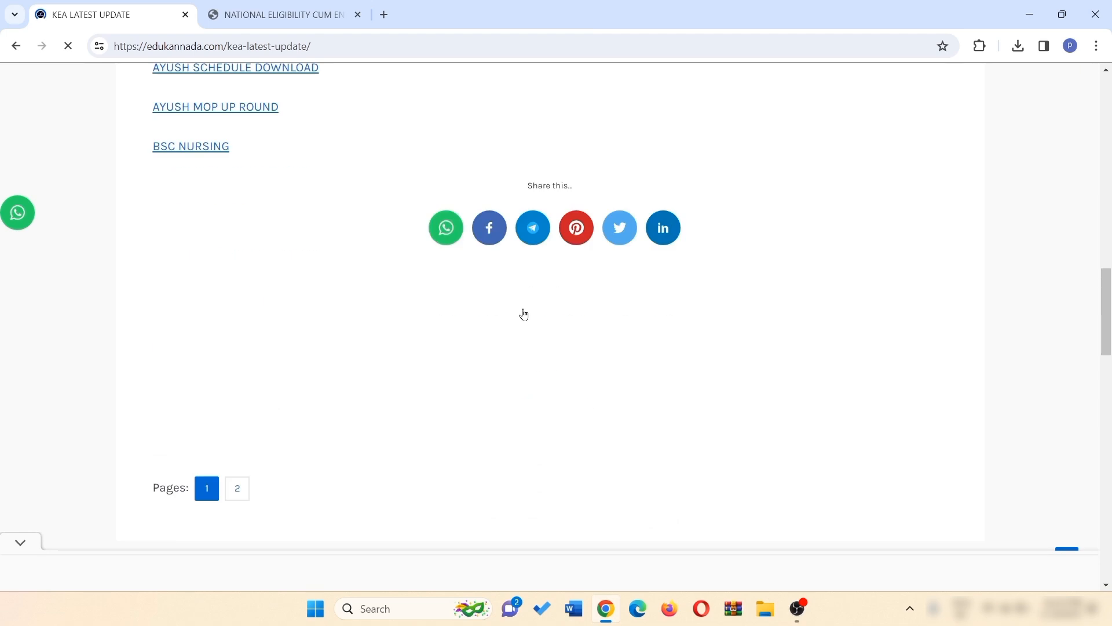
scroll(1073, 356, down, 4)
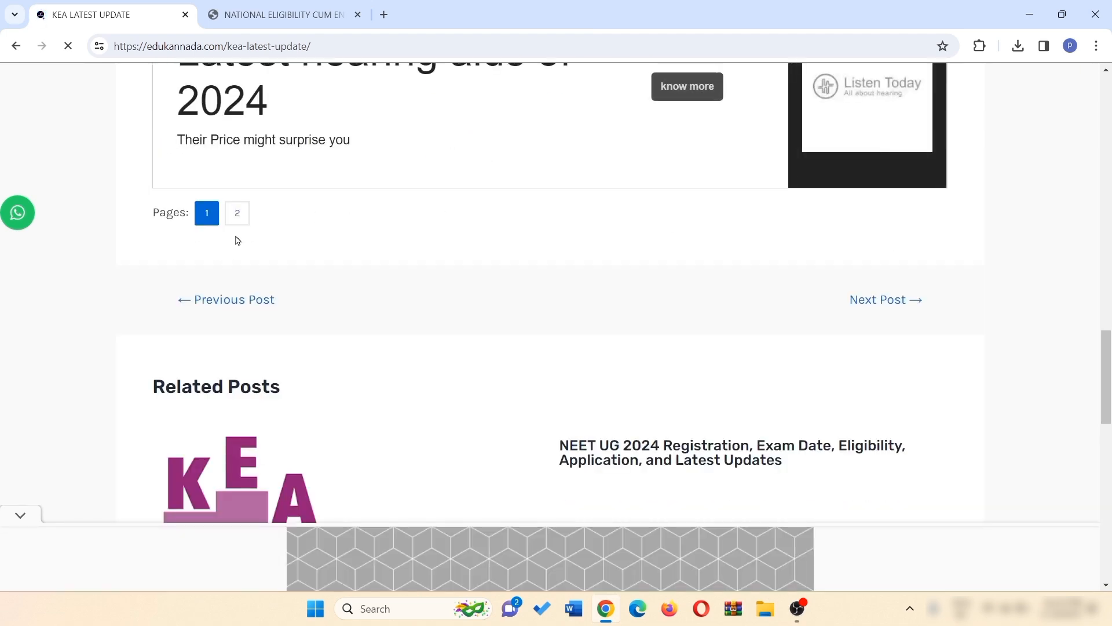
click(237, 214)
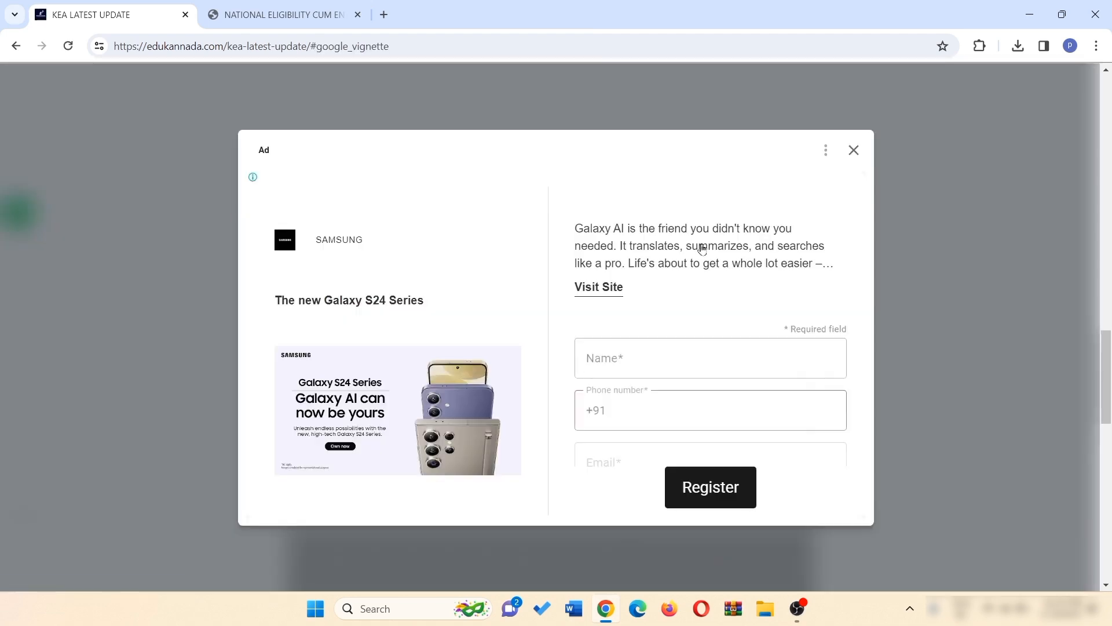
click(853, 154)
scroll(712, 203, down, 10)
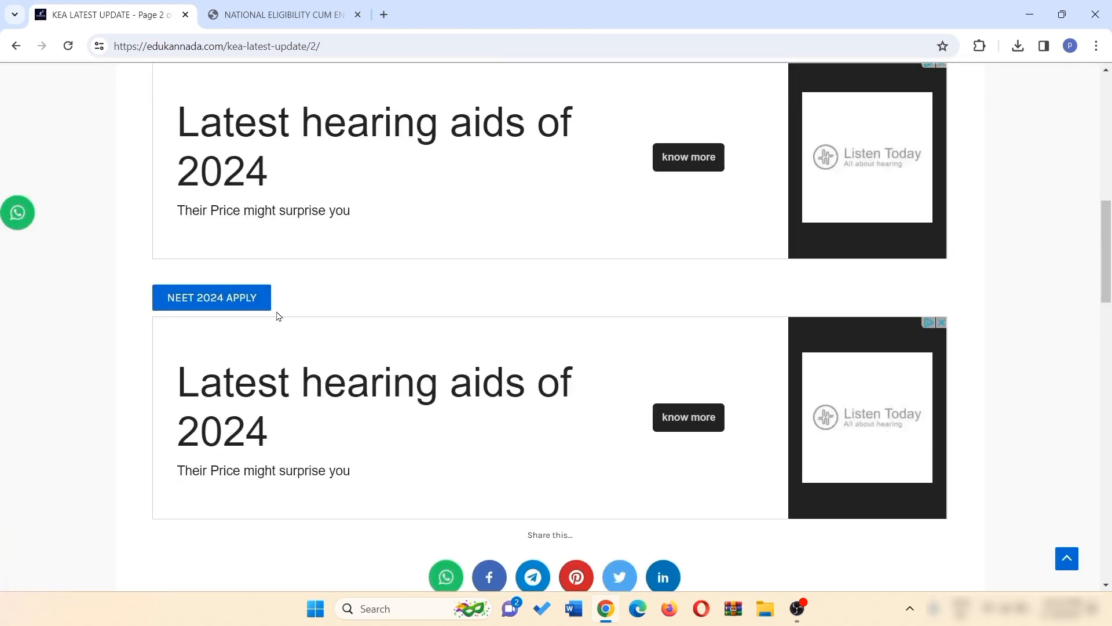
click(256, 297)
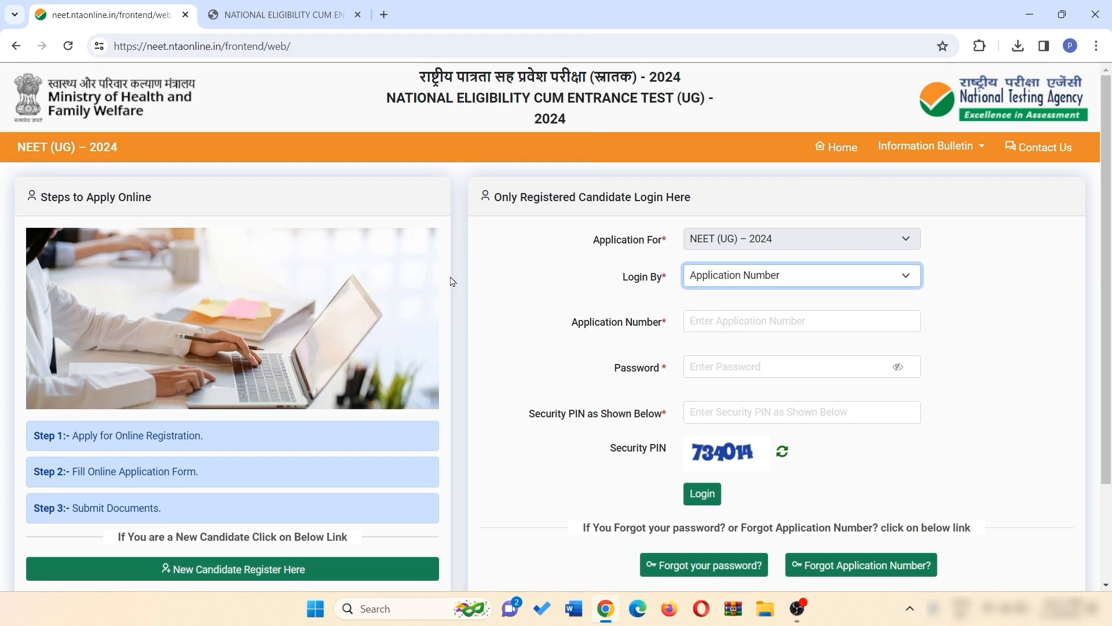
Step: Scroll the neet.ntaonline.in page down to the registered candidate login panel
scroll(470, 273, down, 1)
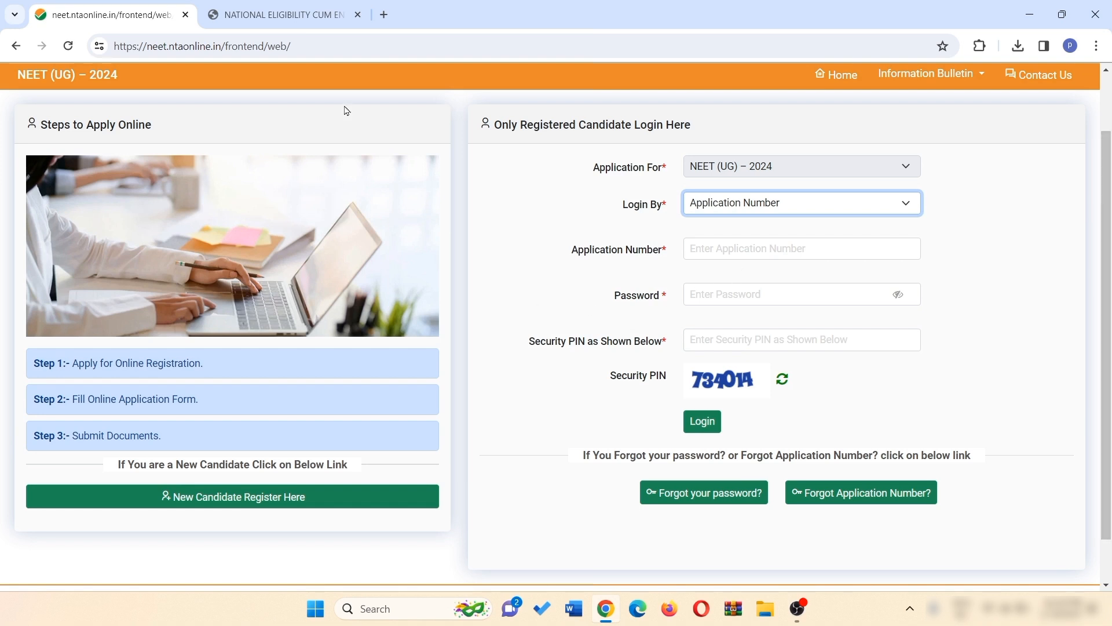
Step: Start New Candidate registration and read through the registration instructions
click(189, 496)
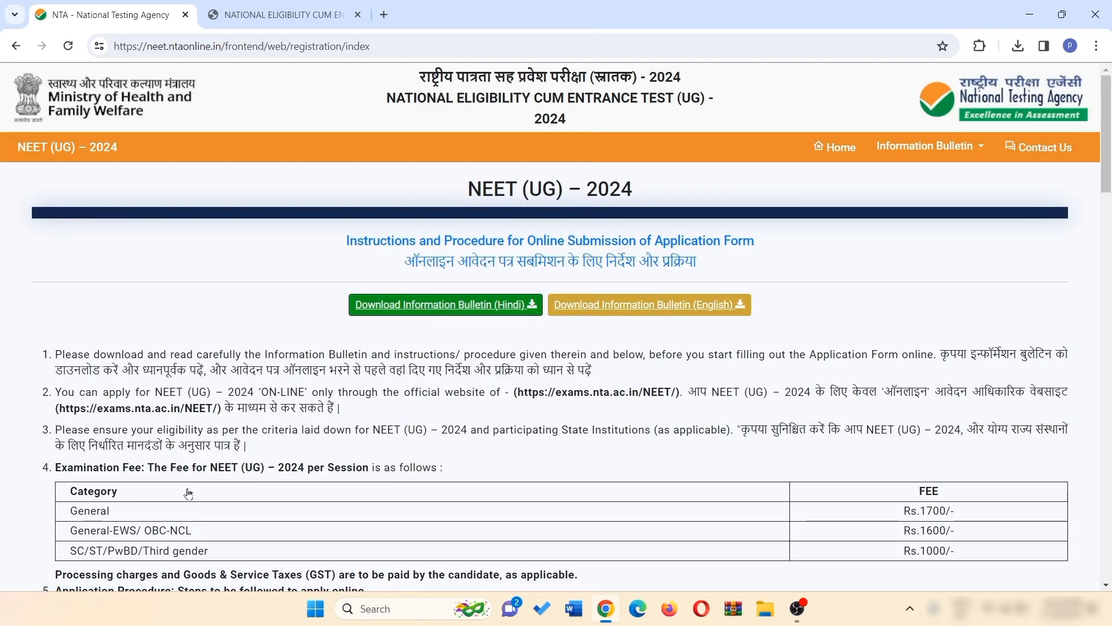
scroll(193, 434, down, 4)
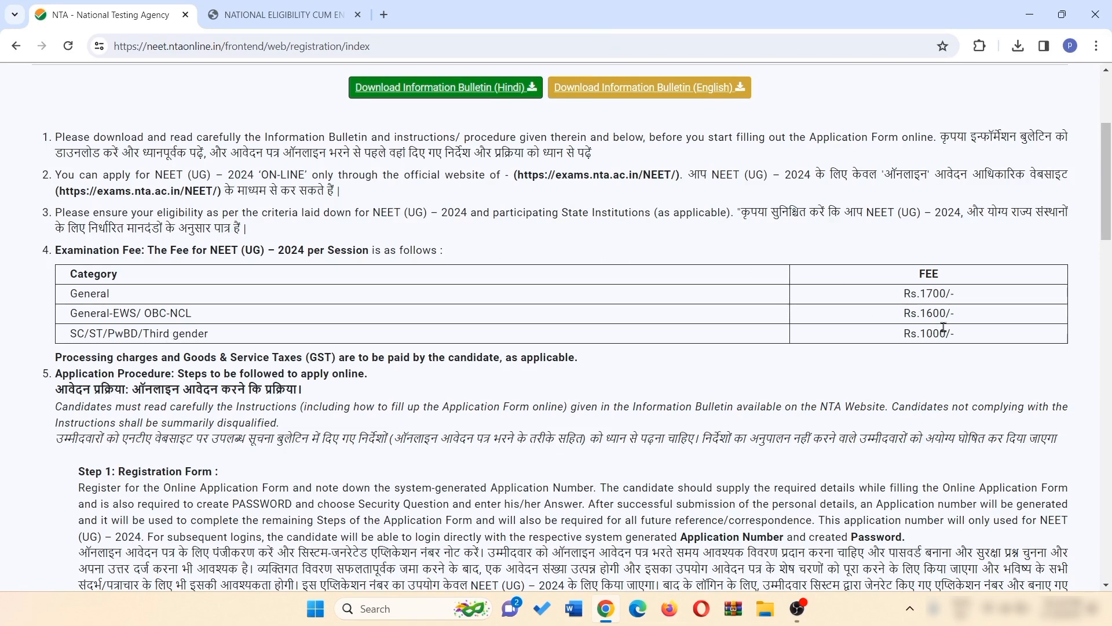
scroll(261, 340, down, 1)
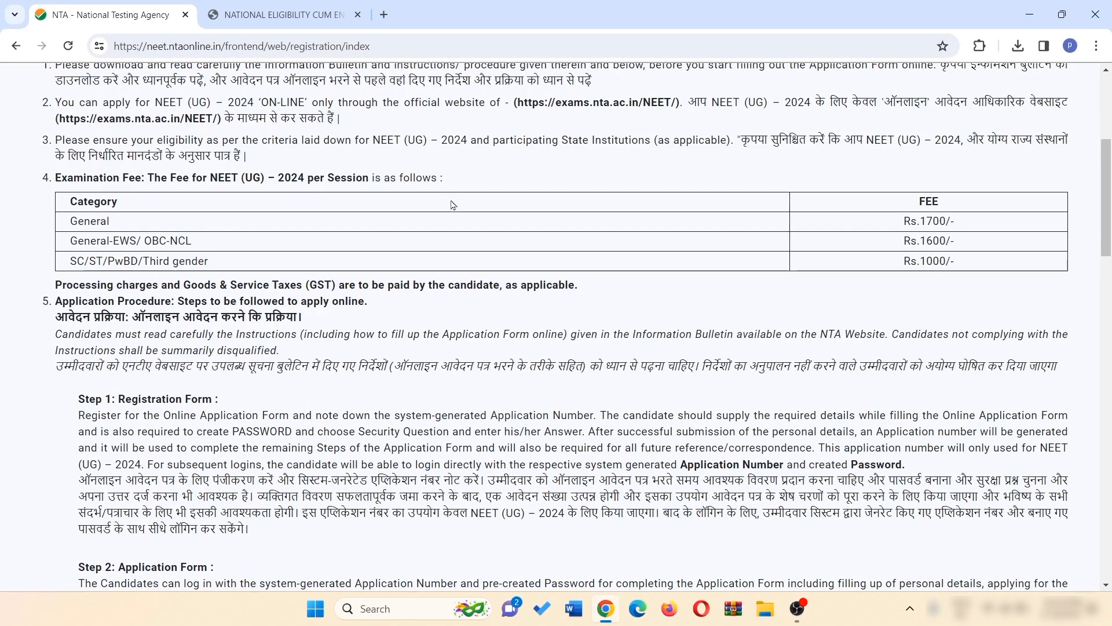
scroll(453, 204, down, 9)
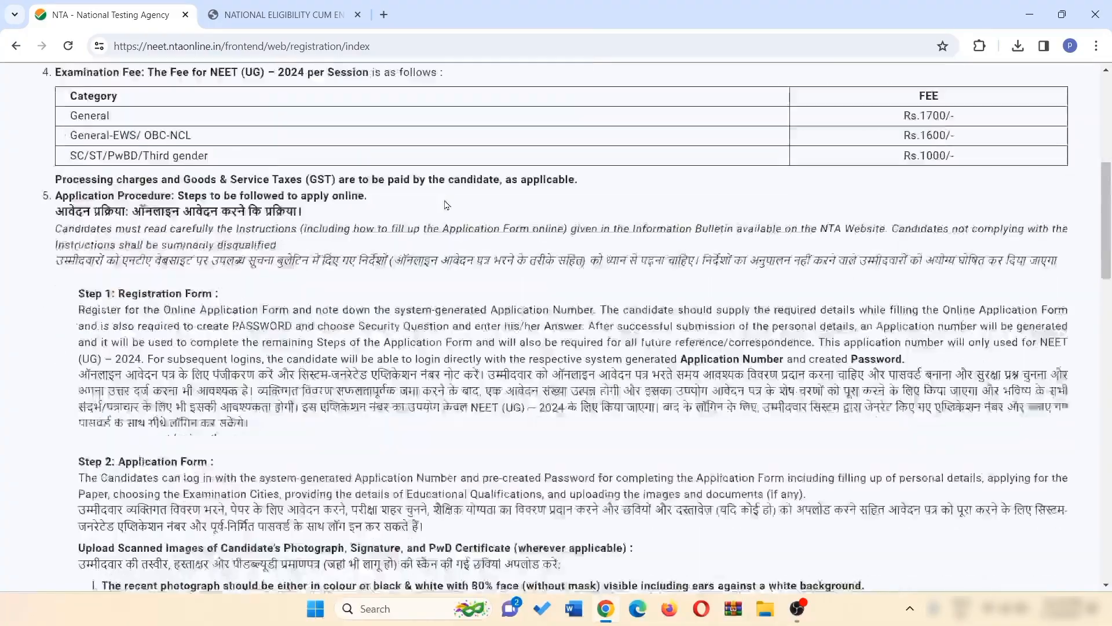
scroll(445, 203, down, 10)
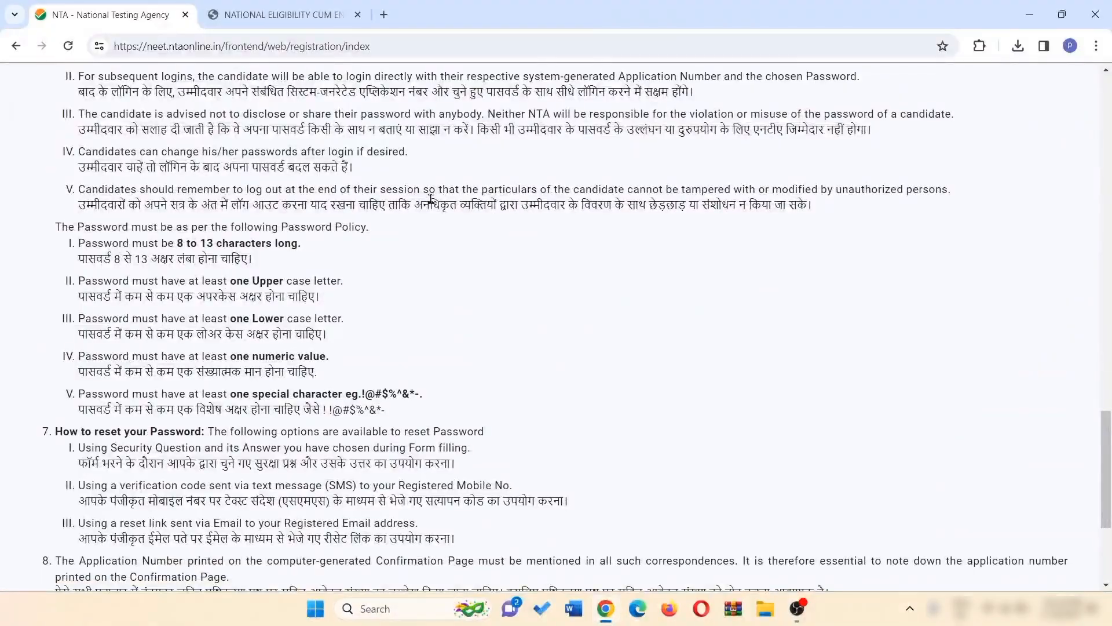
scroll(430, 199, up, 10)
scroll(431, 199, up, 1)
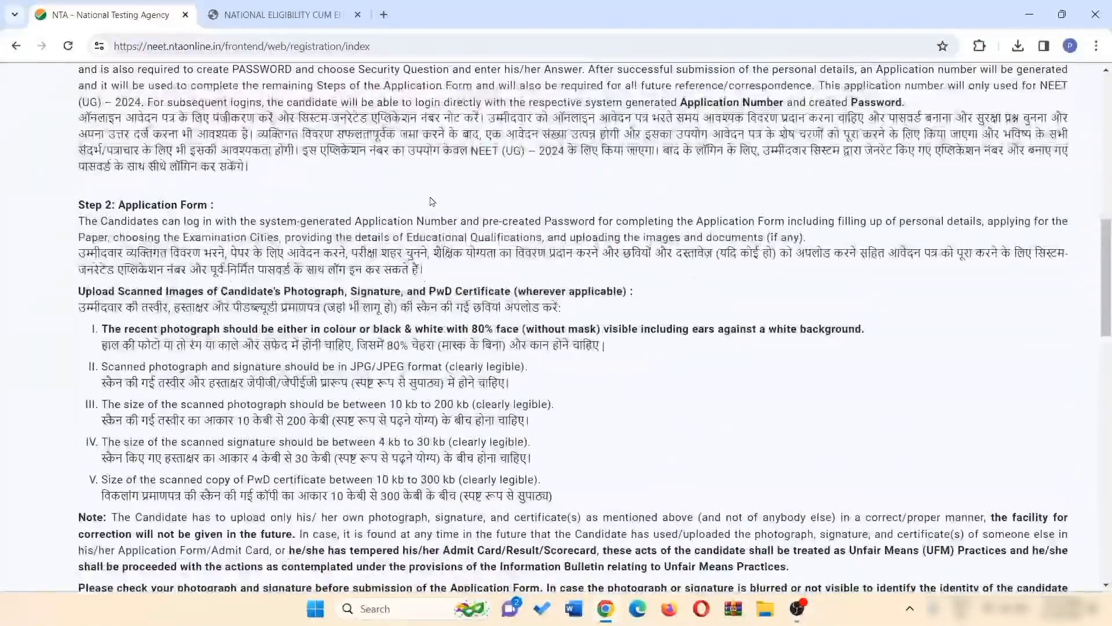
scroll(430, 201, up, 5)
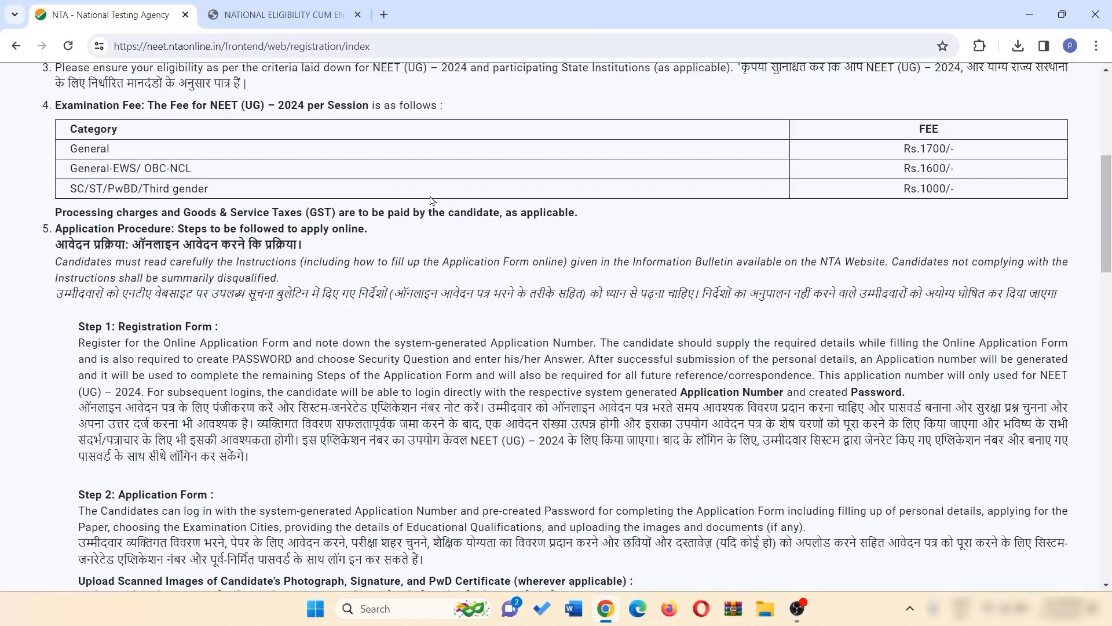
Step: Finish the instructions and tick the declaration of having read the Information Bulletin
scroll(431, 201, down, 5)
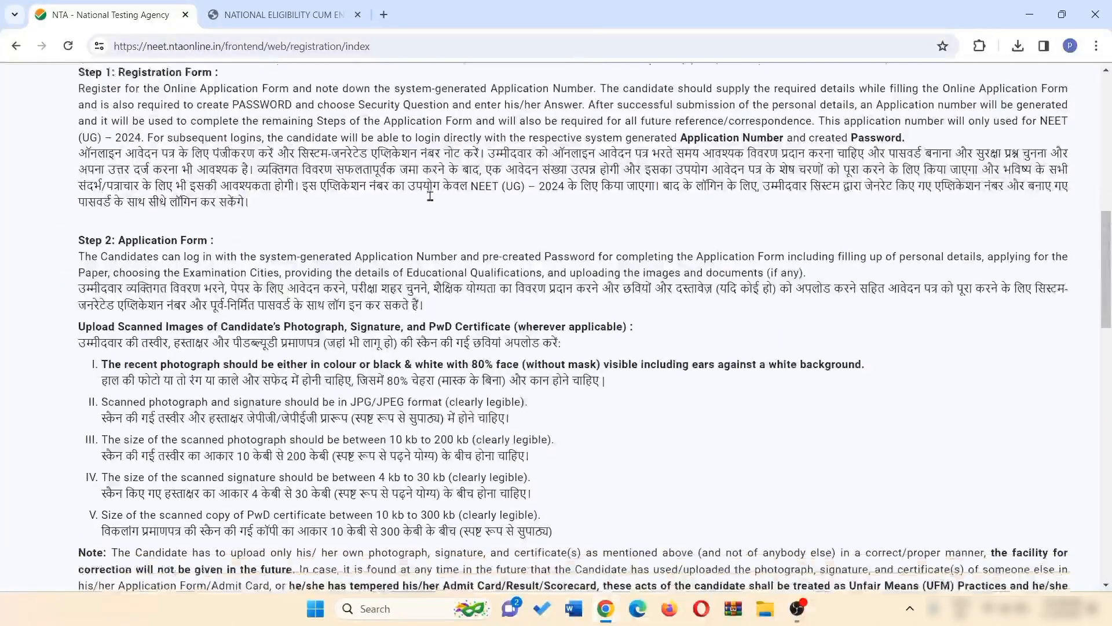
scroll(431, 201, down, 5)
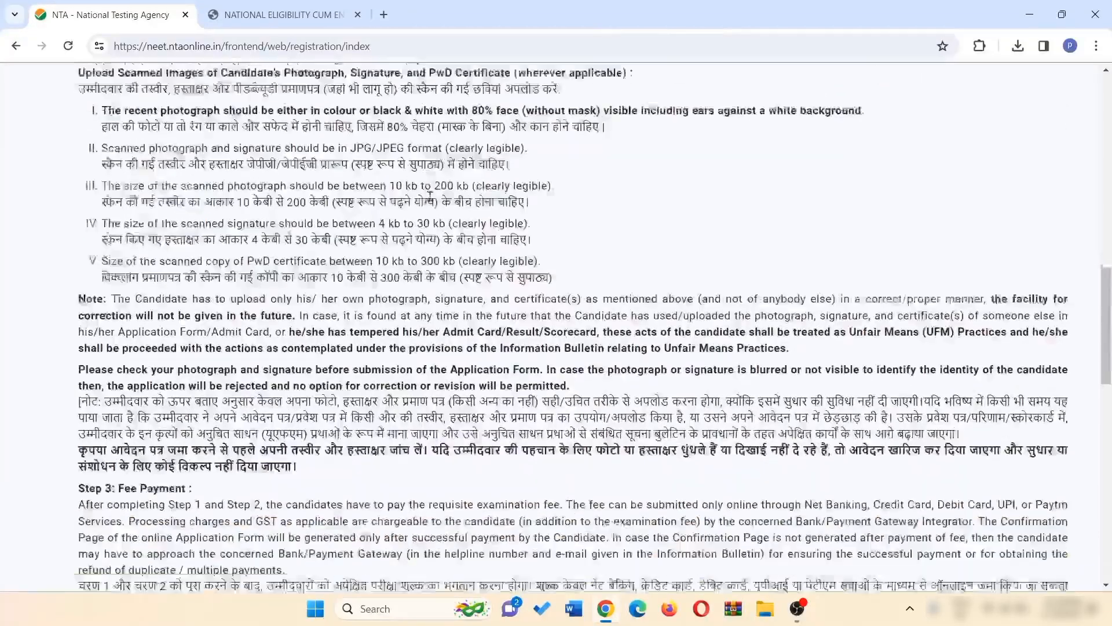
scroll(430, 197, up, 1)
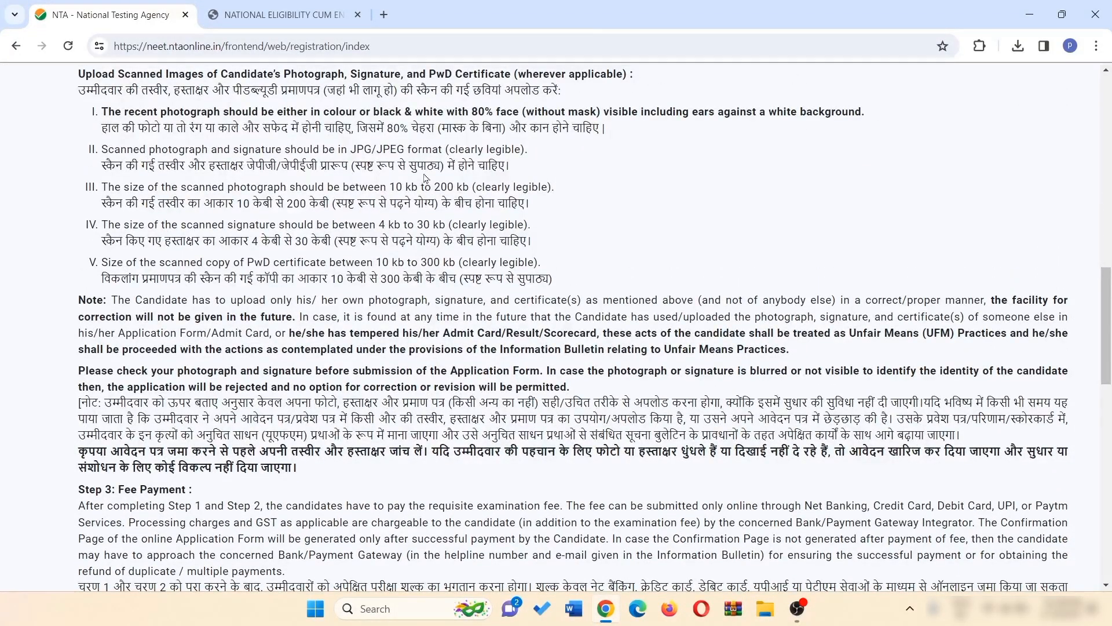
scroll(458, 237, down, 5)
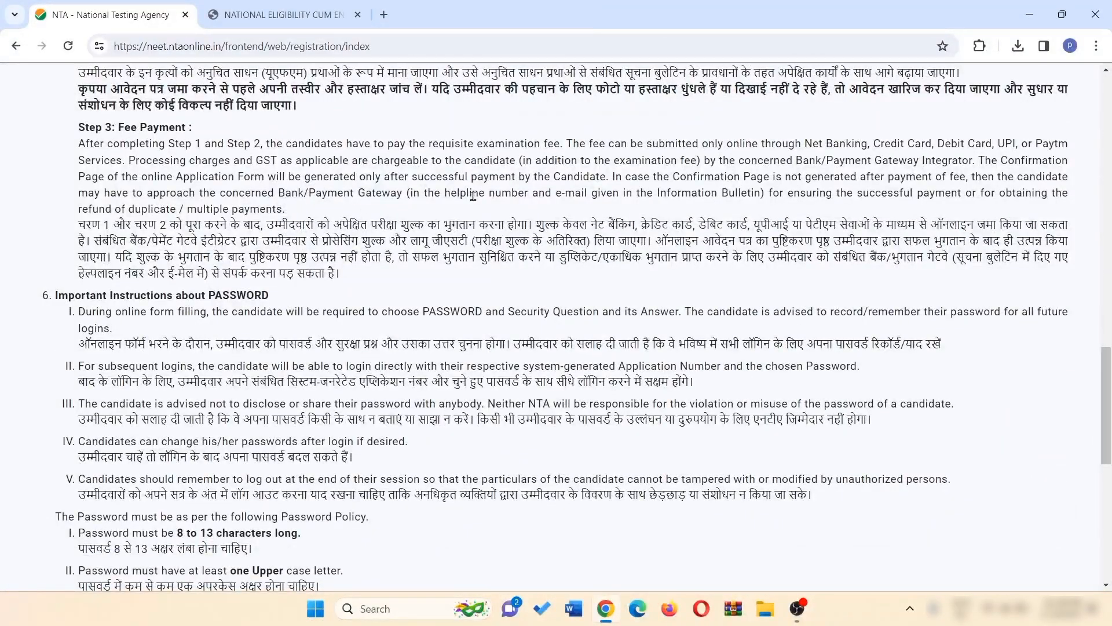
scroll(473, 196, down, 7)
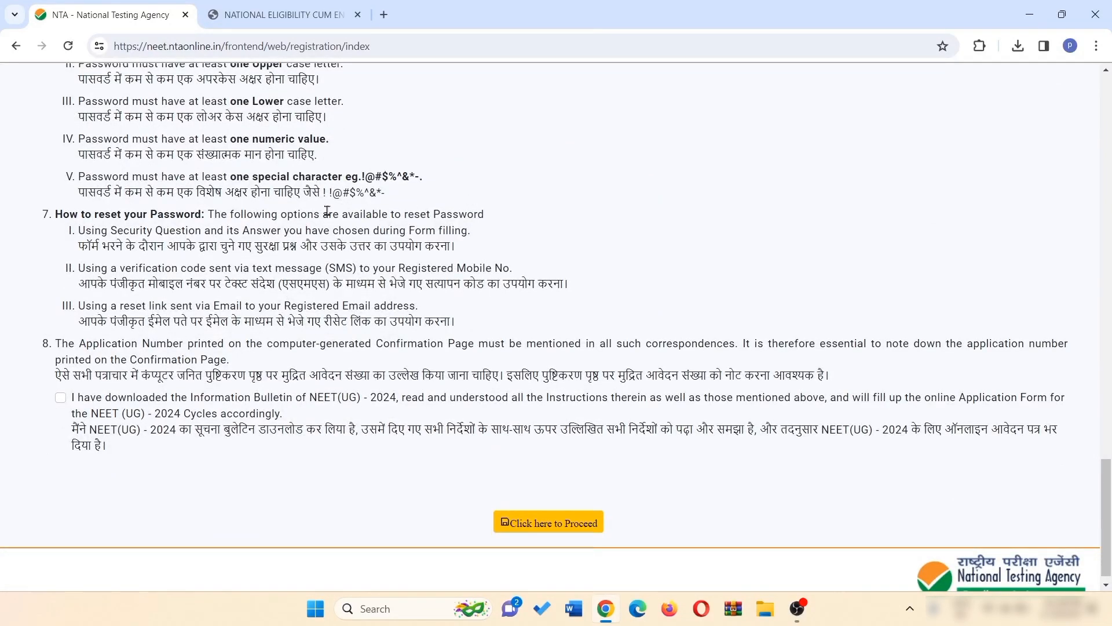
scroll(327, 212, down, 1)
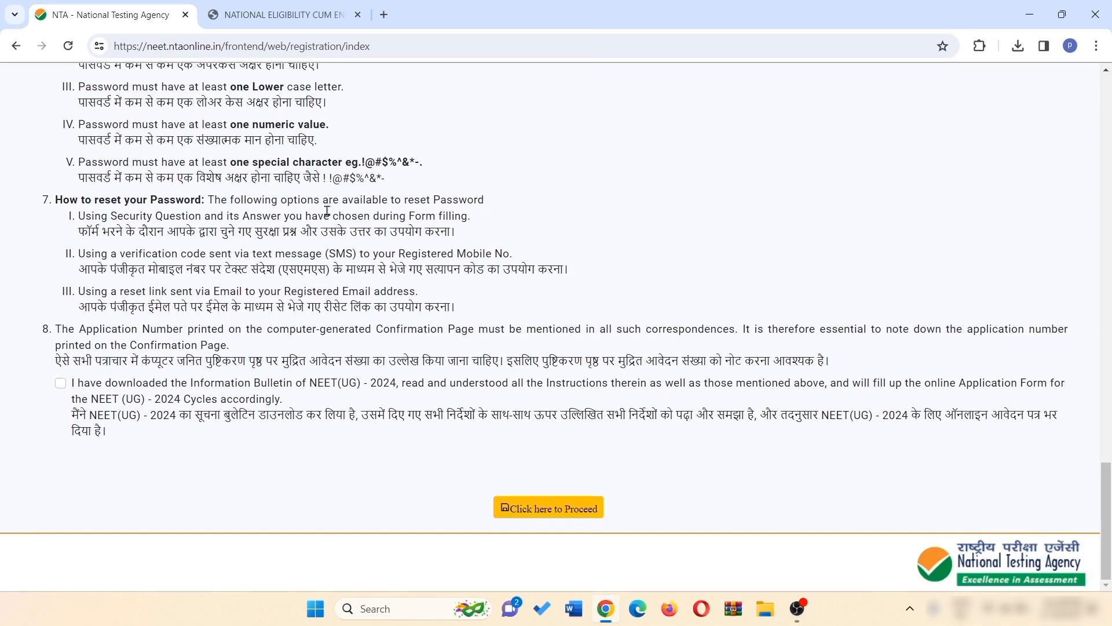
click(60, 385)
Step: Choose login creation by Aadhaar Number, enter the Aadhaar number, and validate the received OTP
click(538, 510)
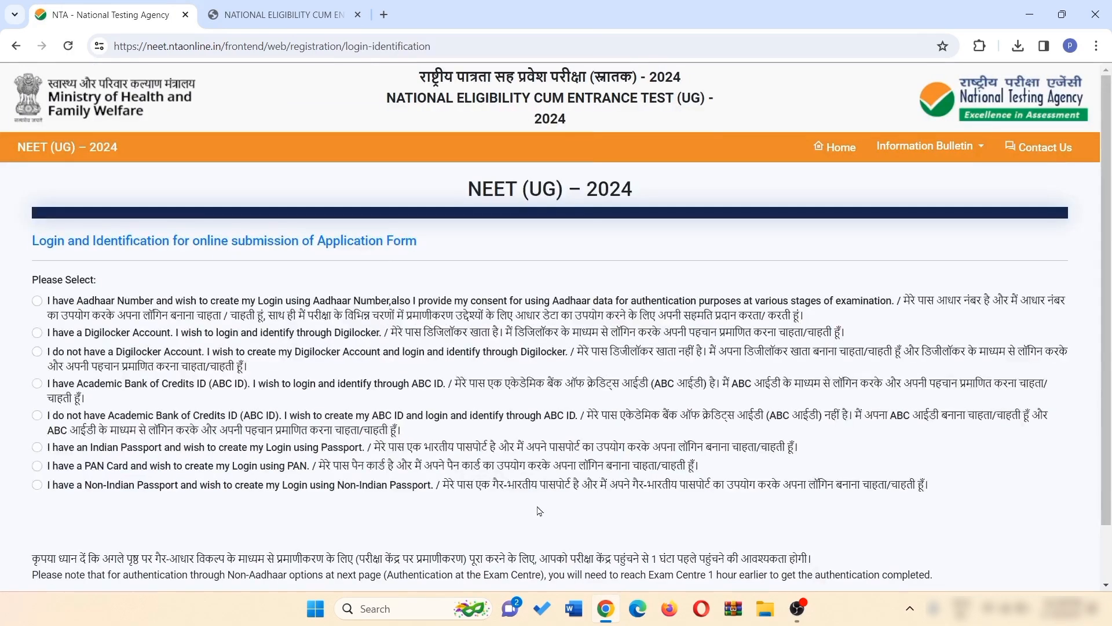
scroll(462, 369, down, 1)
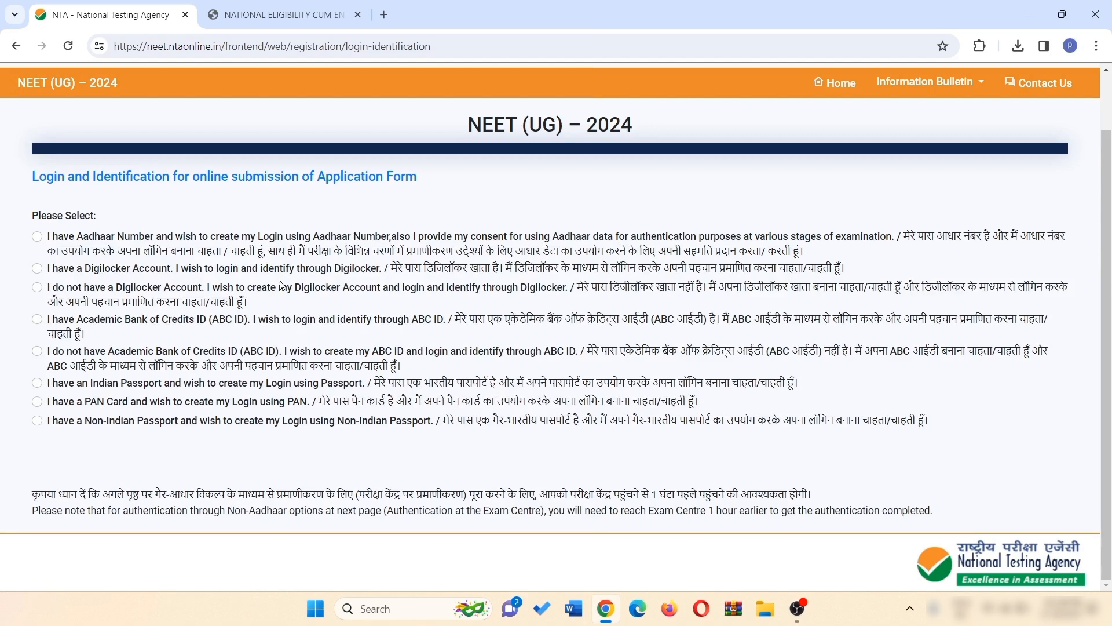
click(37, 237)
scroll(47, 238, down, 1)
click(93, 396)
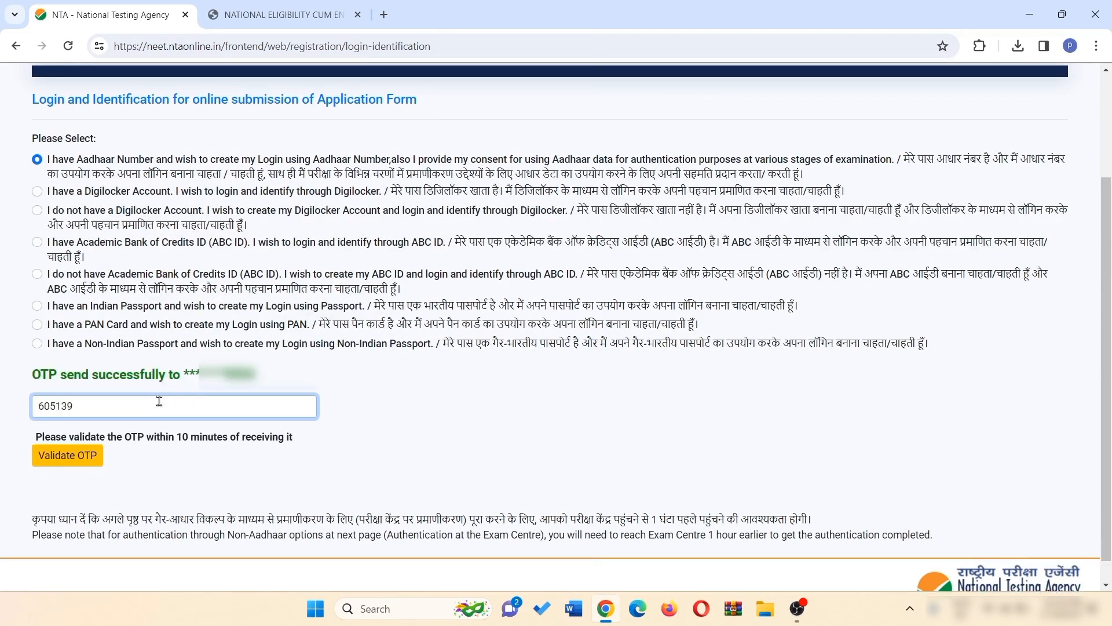
click(69, 457)
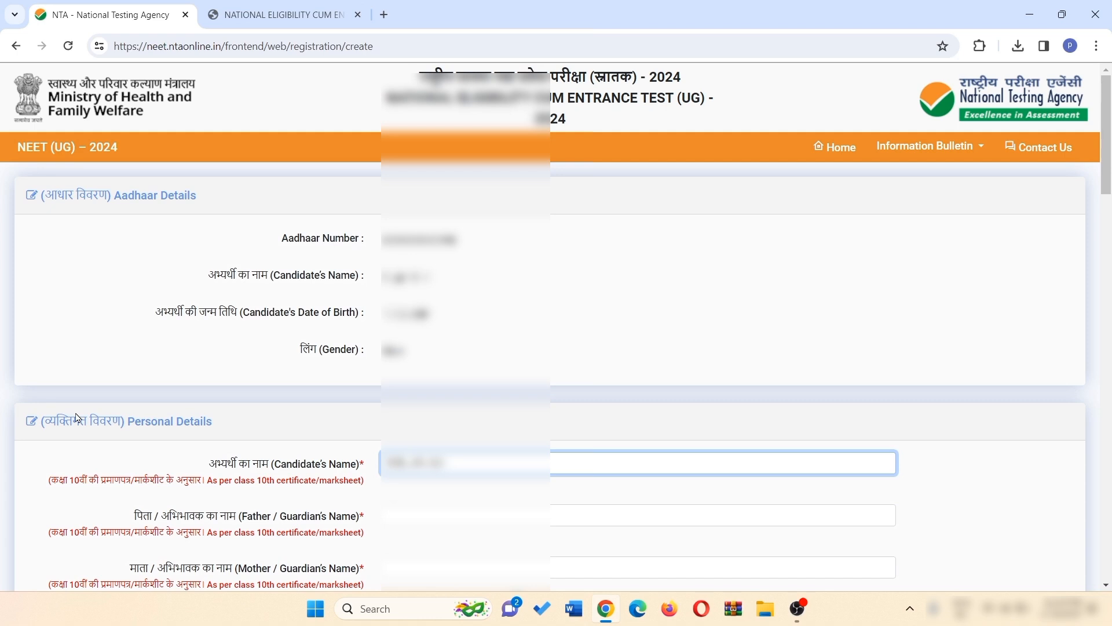
Step: Fill in the candidate's, father's and mother's names under Personal Details
scroll(77, 418, down, 5)
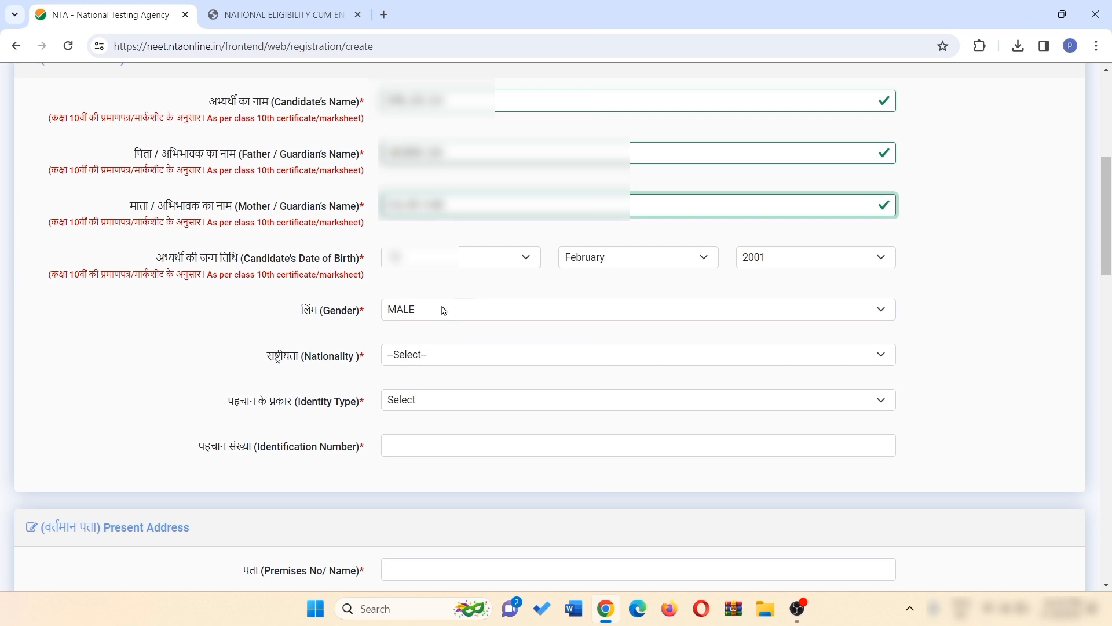
Step: Set nationality to INDIAN, identity type to PAN CARD, and enter the PAN number
click(450, 356)
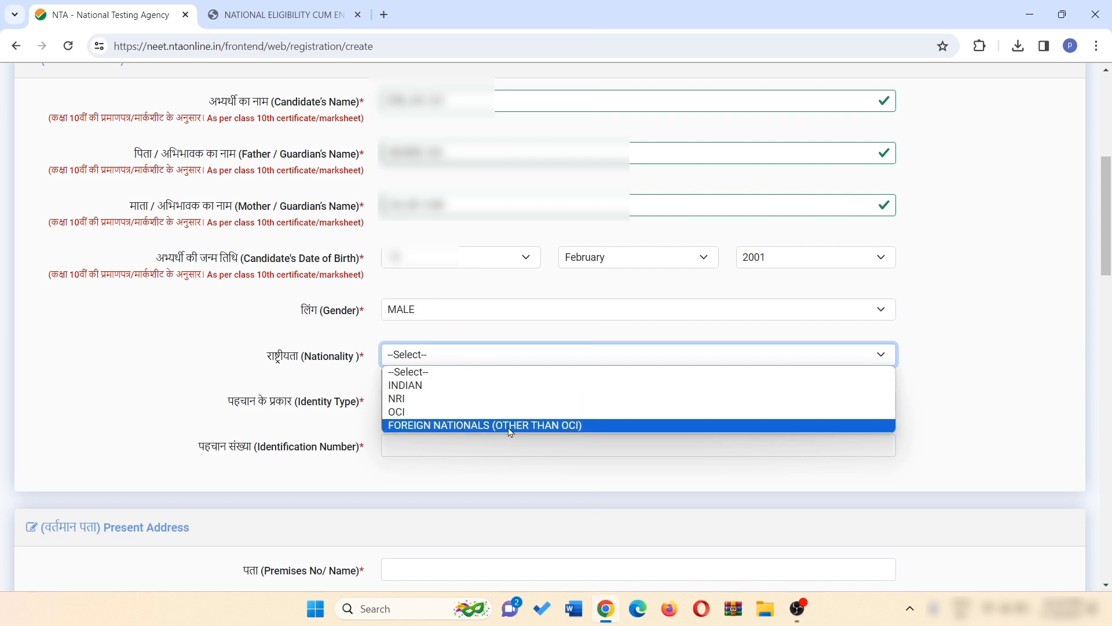
click(471, 394)
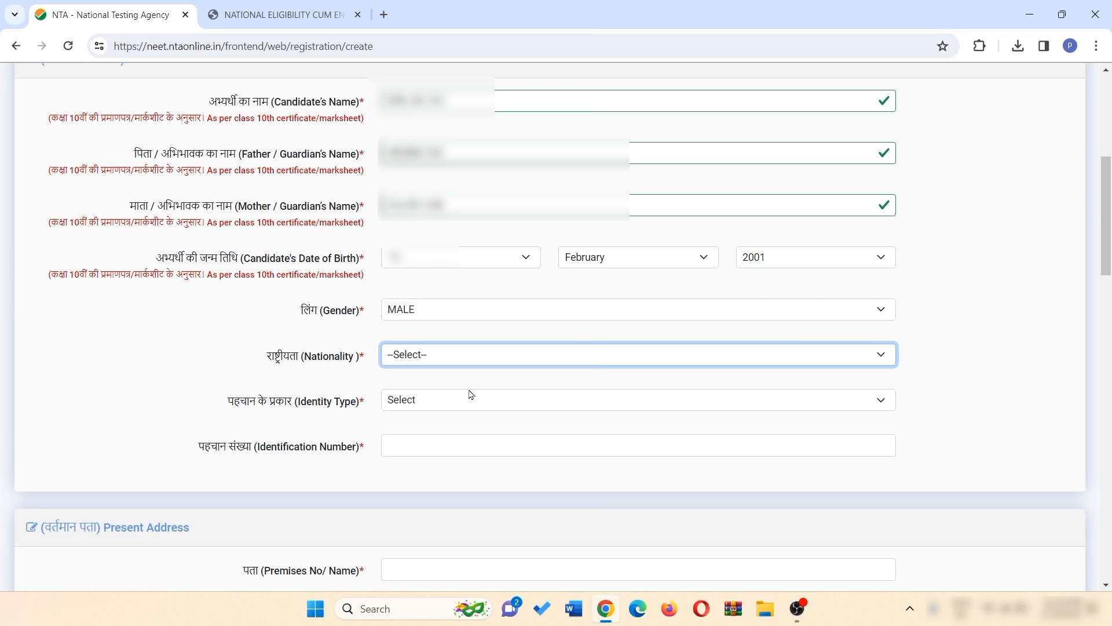
click(456, 404)
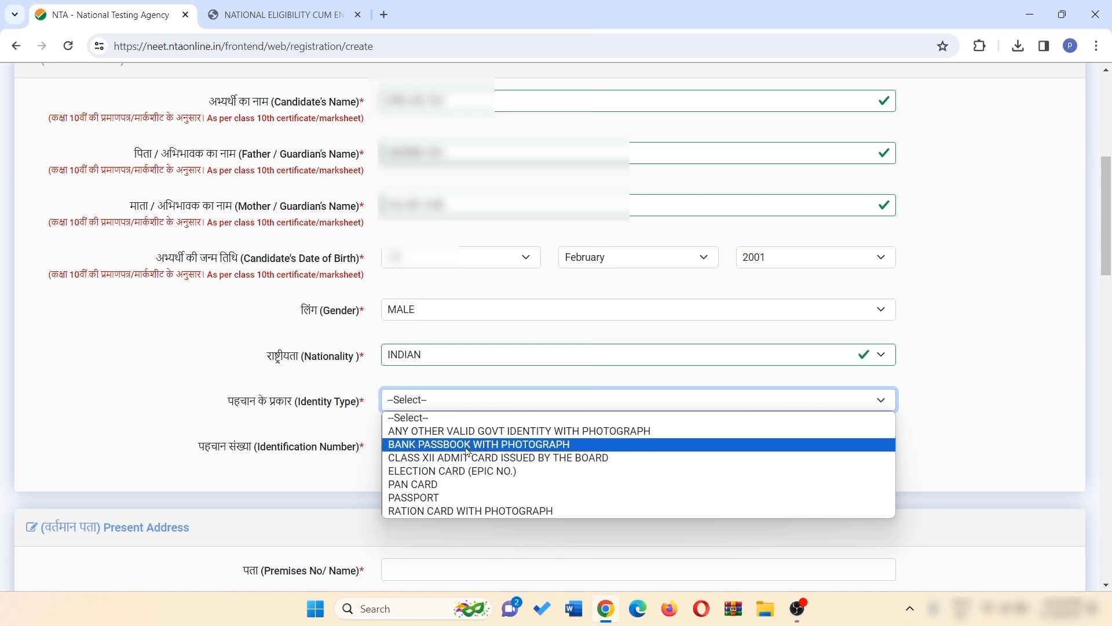
click(460, 485)
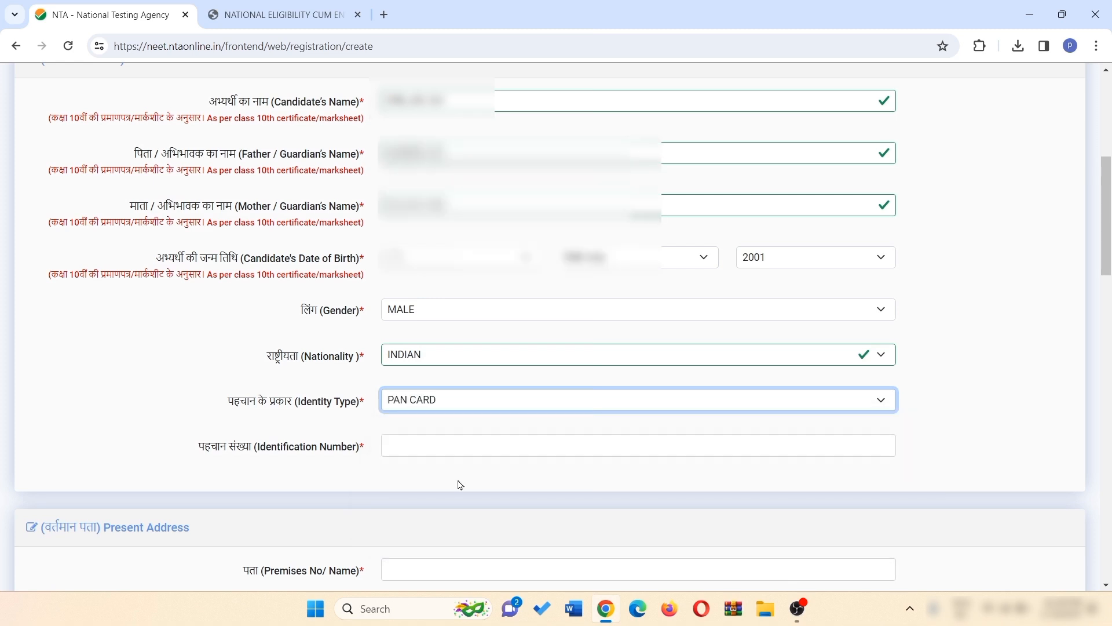
click(444, 444)
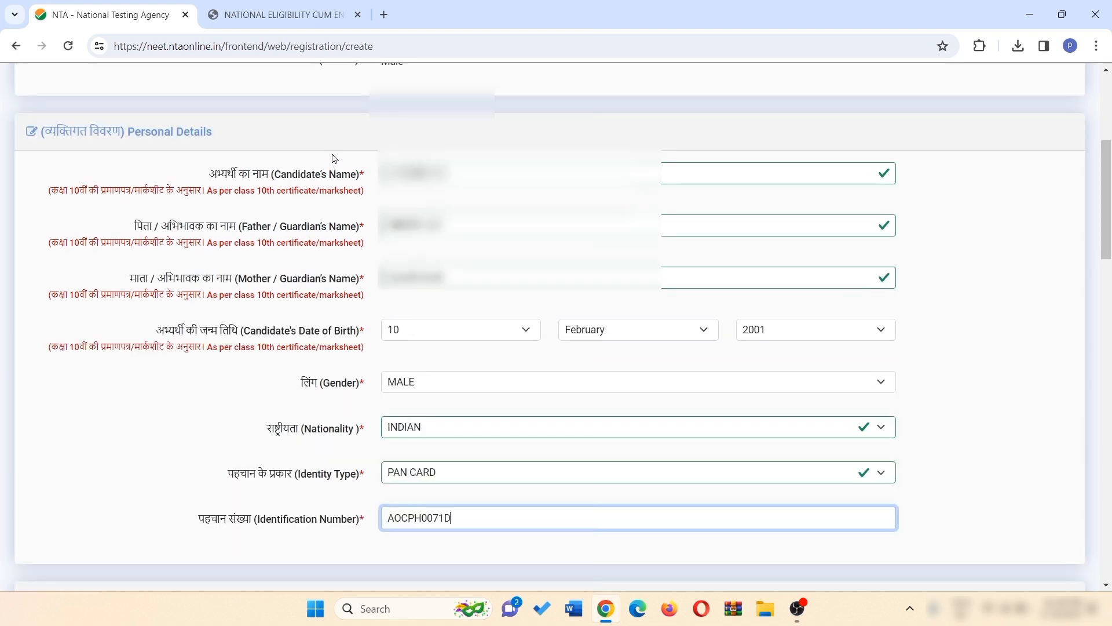
click(334, 158)
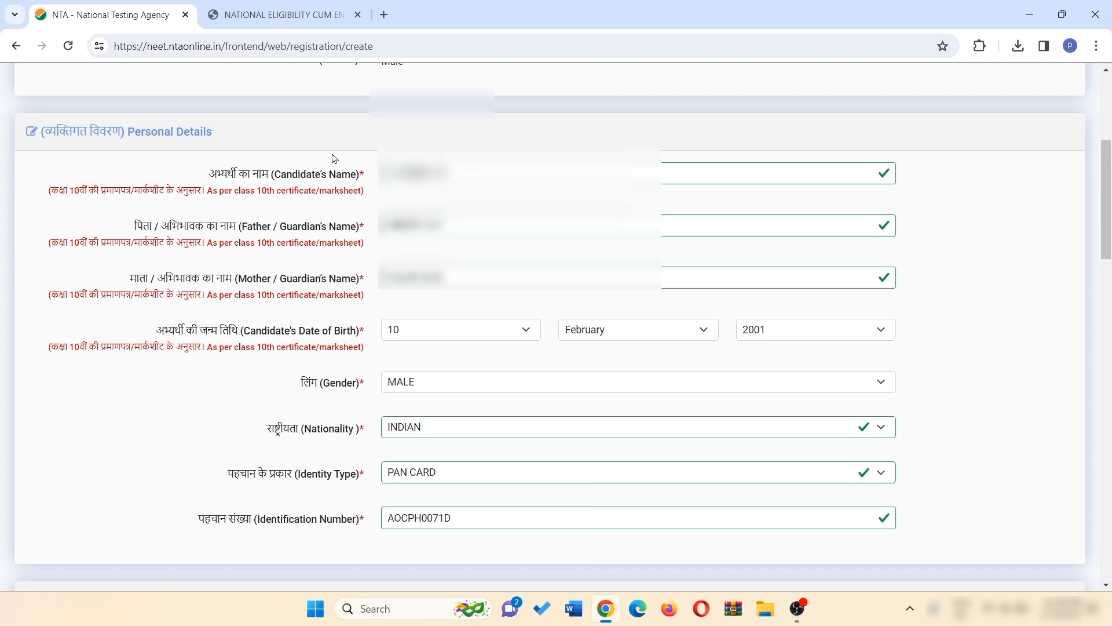
Step: Set the present address country to INDIA
scroll(225, 116, down, 9)
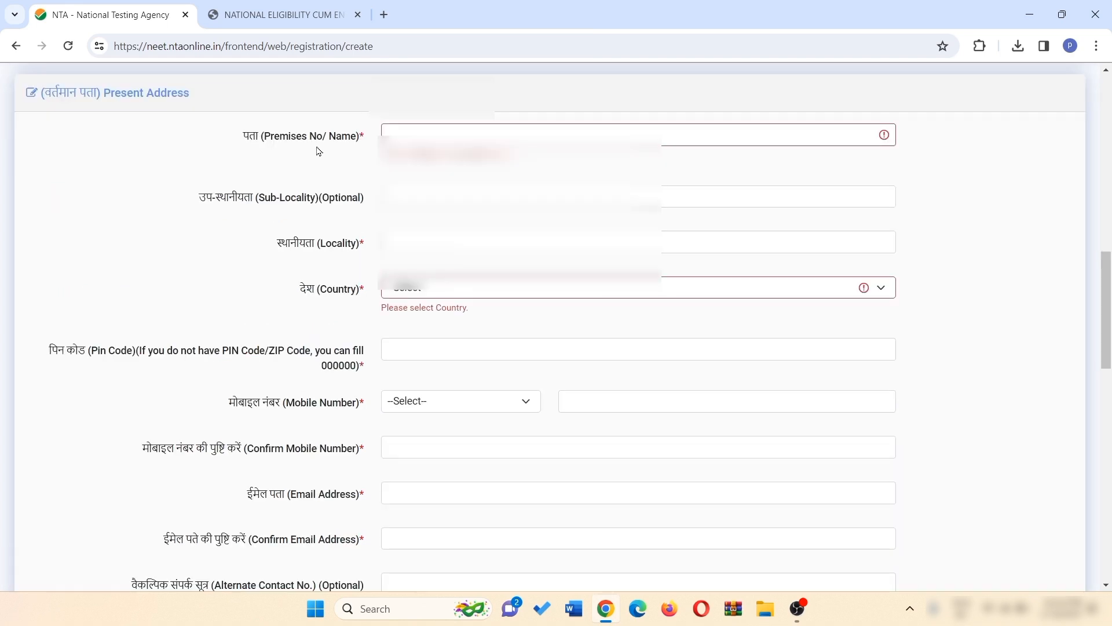
scroll(379, 141, down, 1)
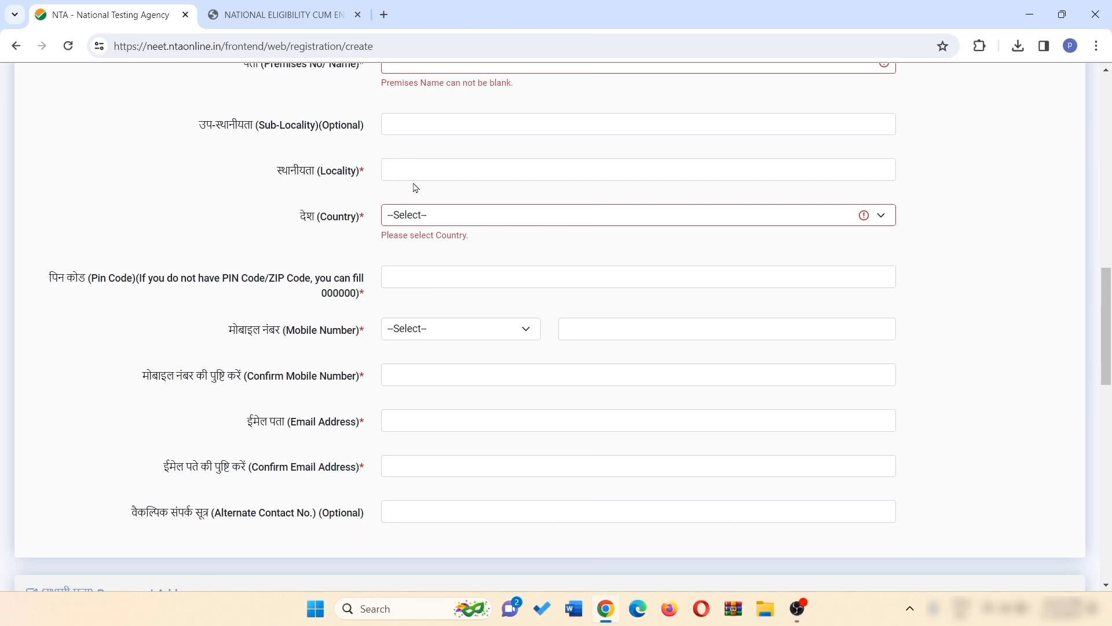
click(431, 223)
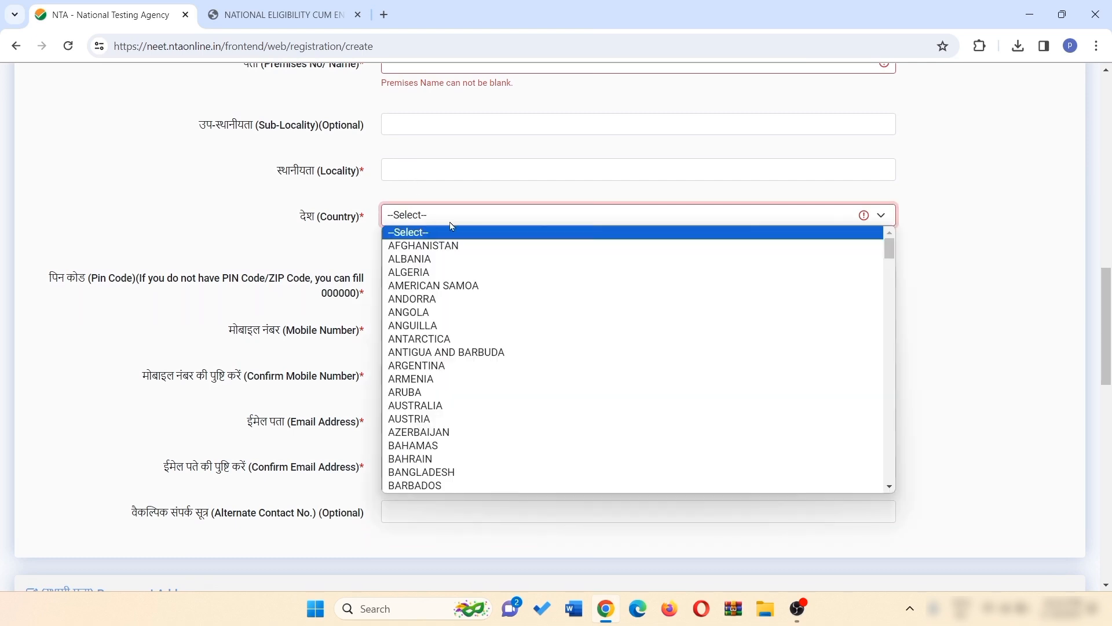
key(i)
scroll(442, 389, down, 2)
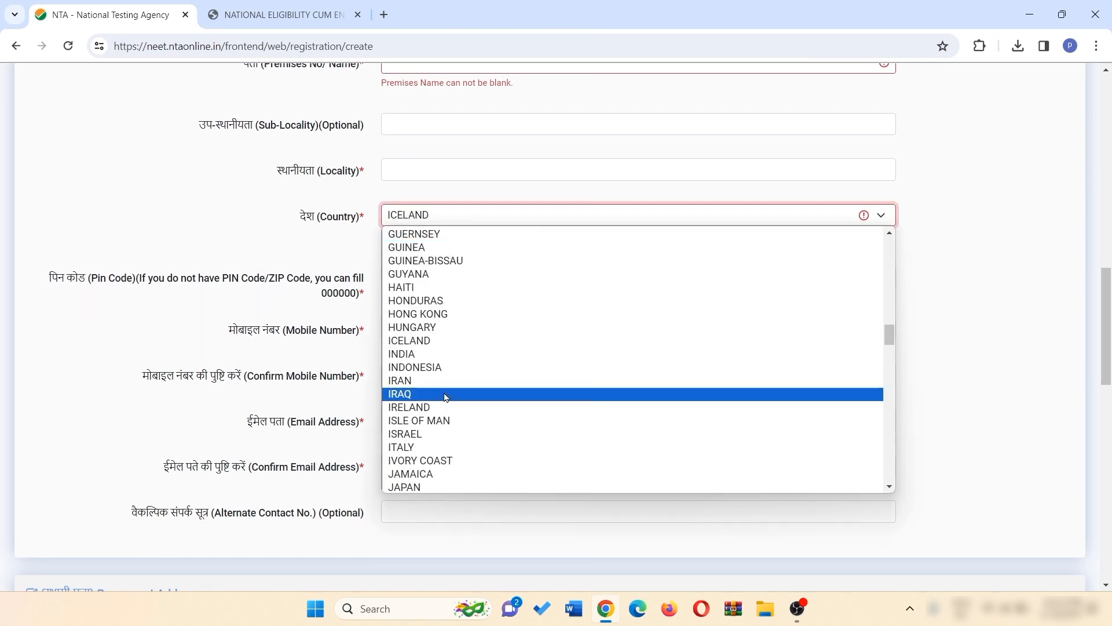
click(418, 354)
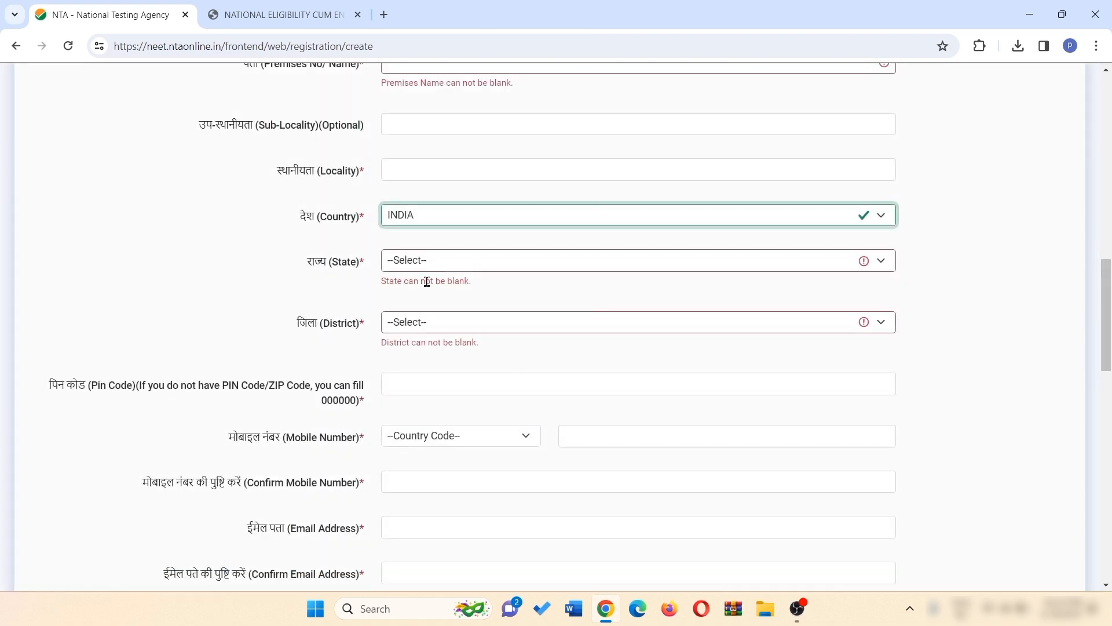
Step: Choose +91 as the mobile country code and move to the alternate contact number
scroll(422, 328, down, 2)
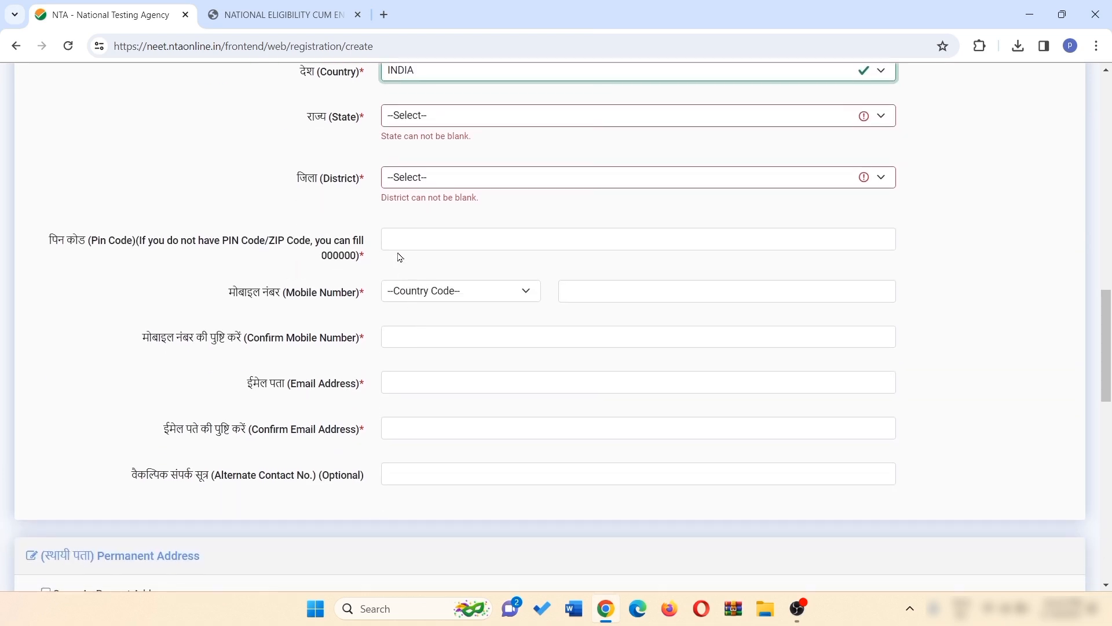
click(438, 298)
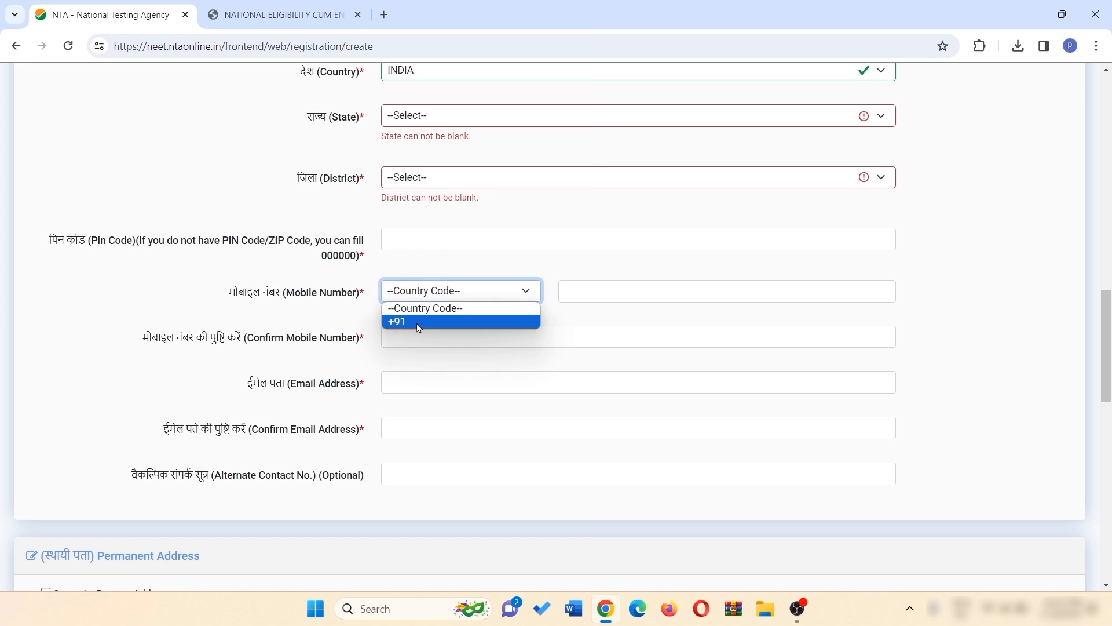
click(419, 327)
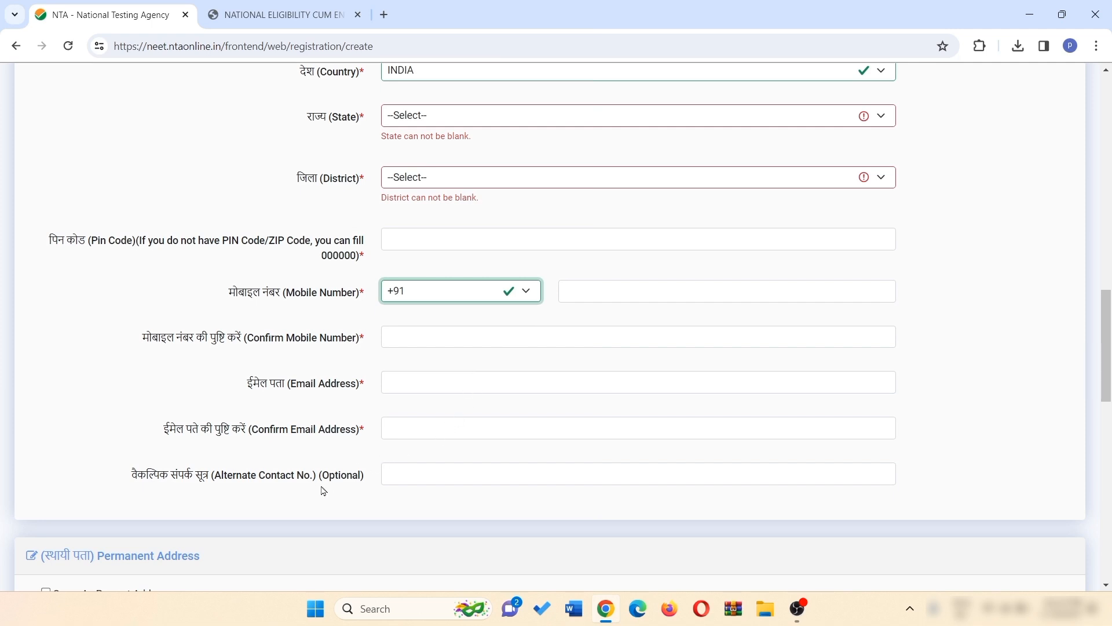
click(393, 473)
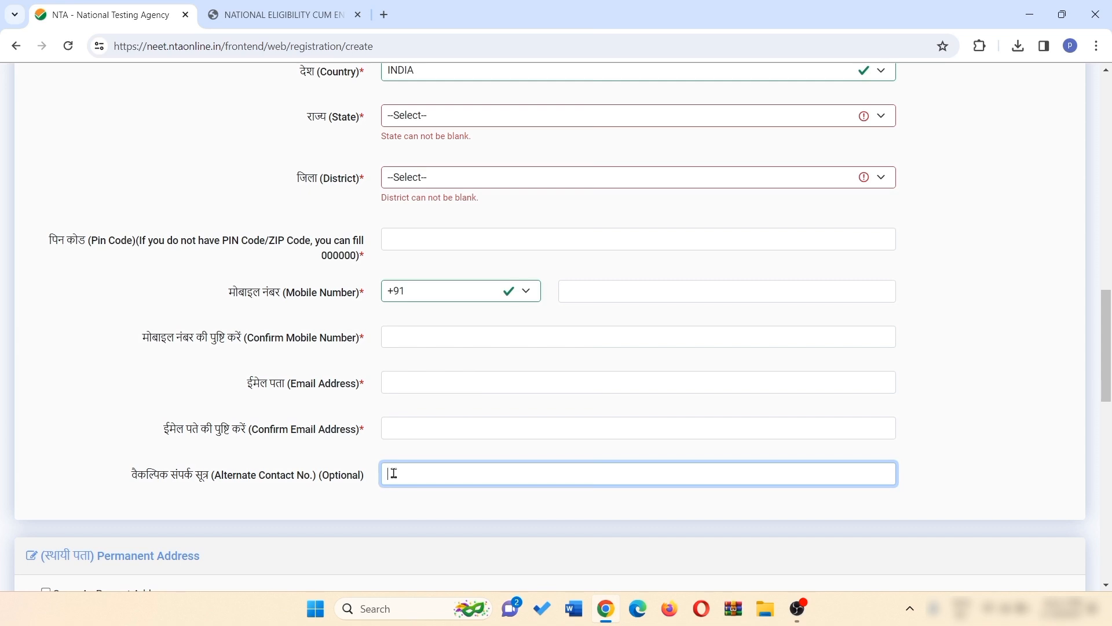
scroll(345, 204, down, 7)
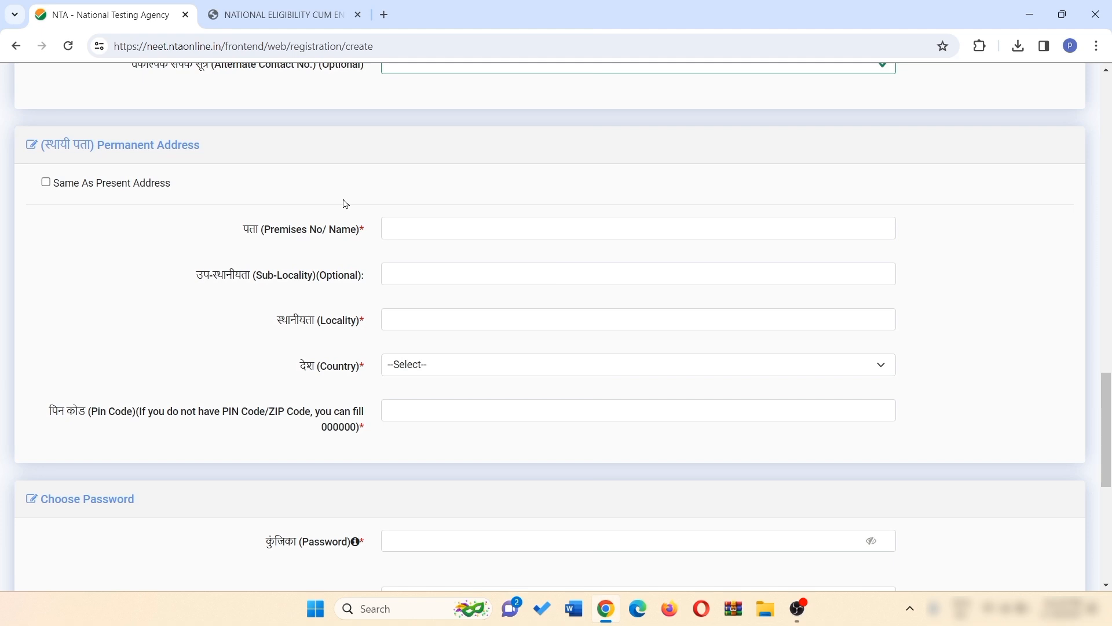
Step: Mark the permanent address Same As Present Address, filling BENGALURU URBAN and PIN 560001
click(45, 183)
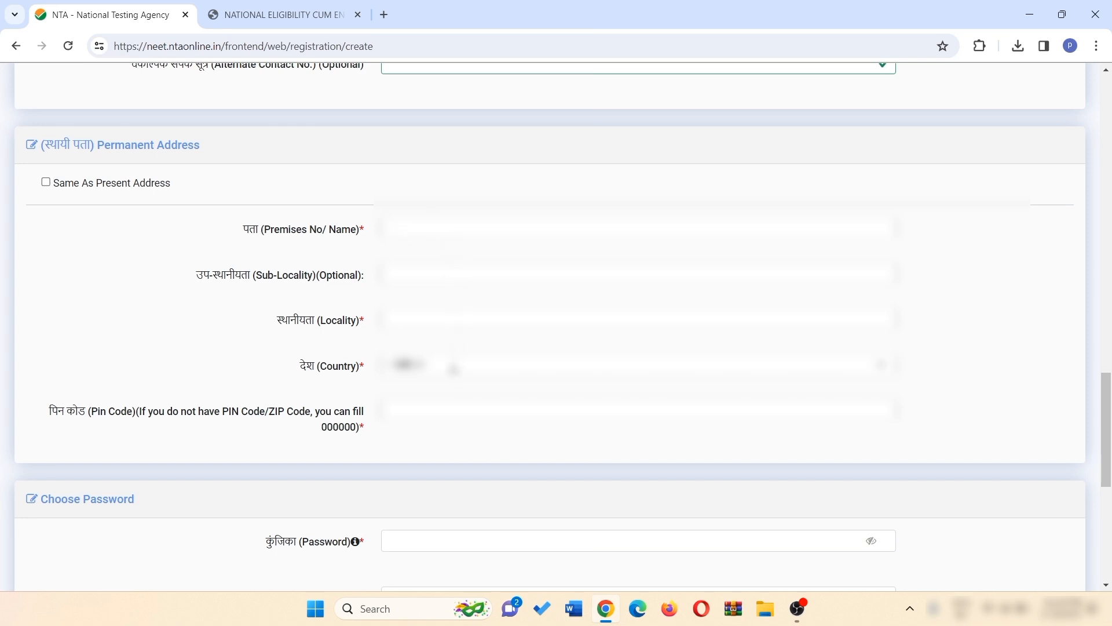
click(45, 183)
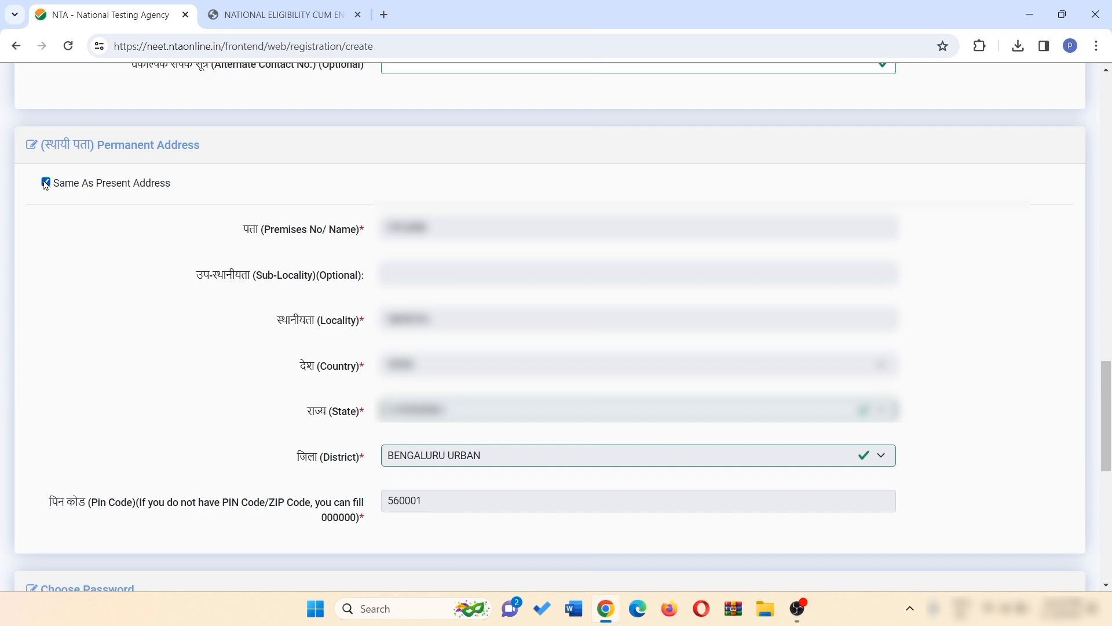
scroll(493, 244, down, 6)
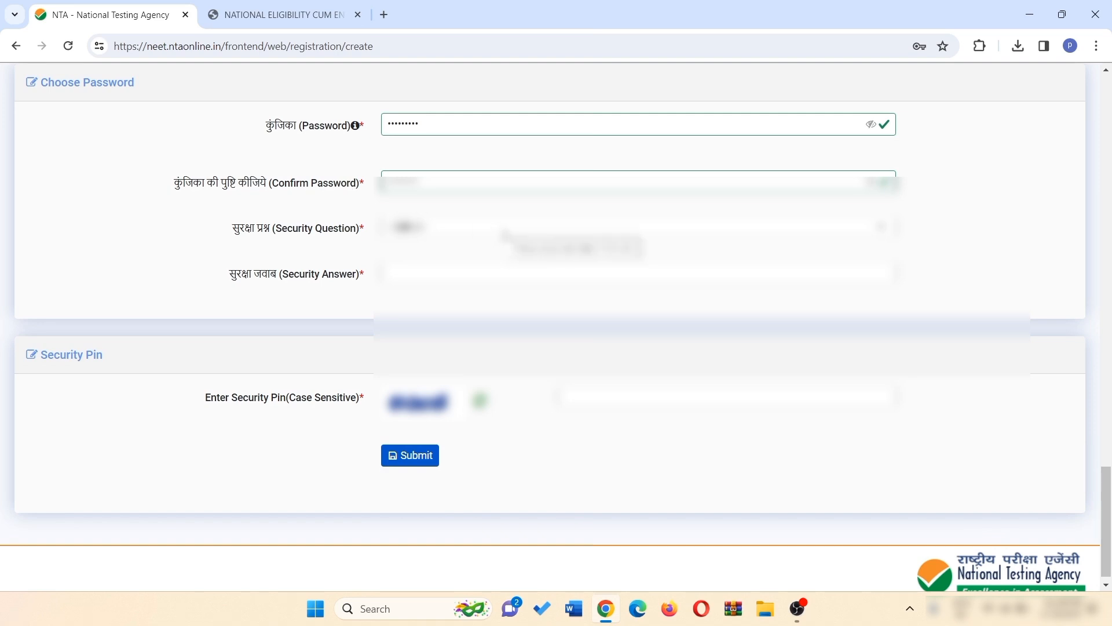
Step: Choose the first-school security question, enter its answer, and fill in the captcha security pin
click(502, 233)
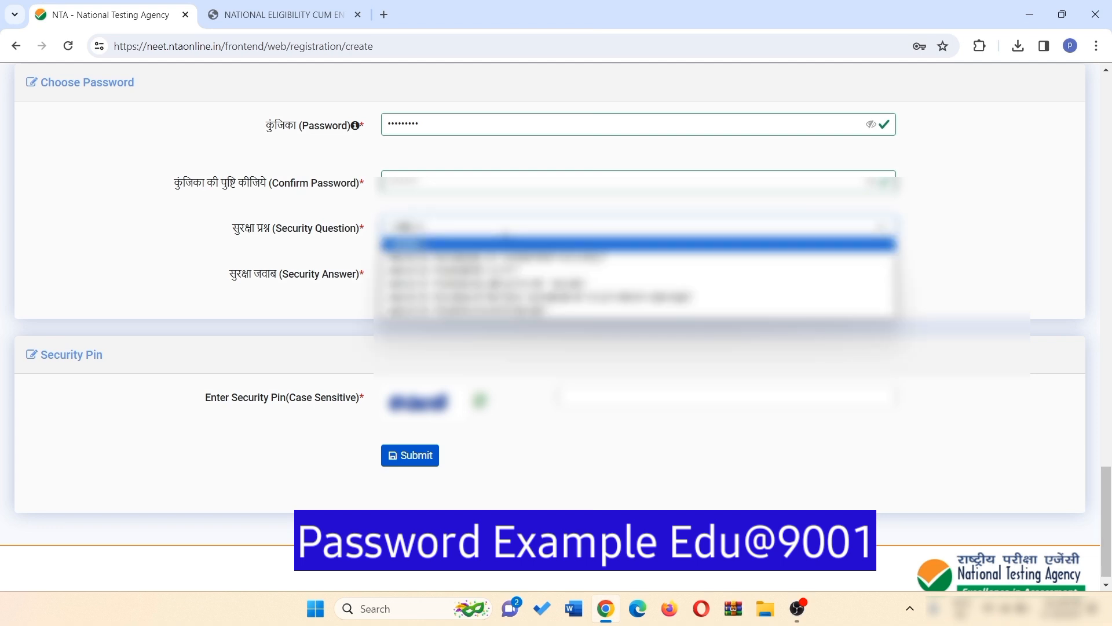
click(574, 270)
click(553, 279)
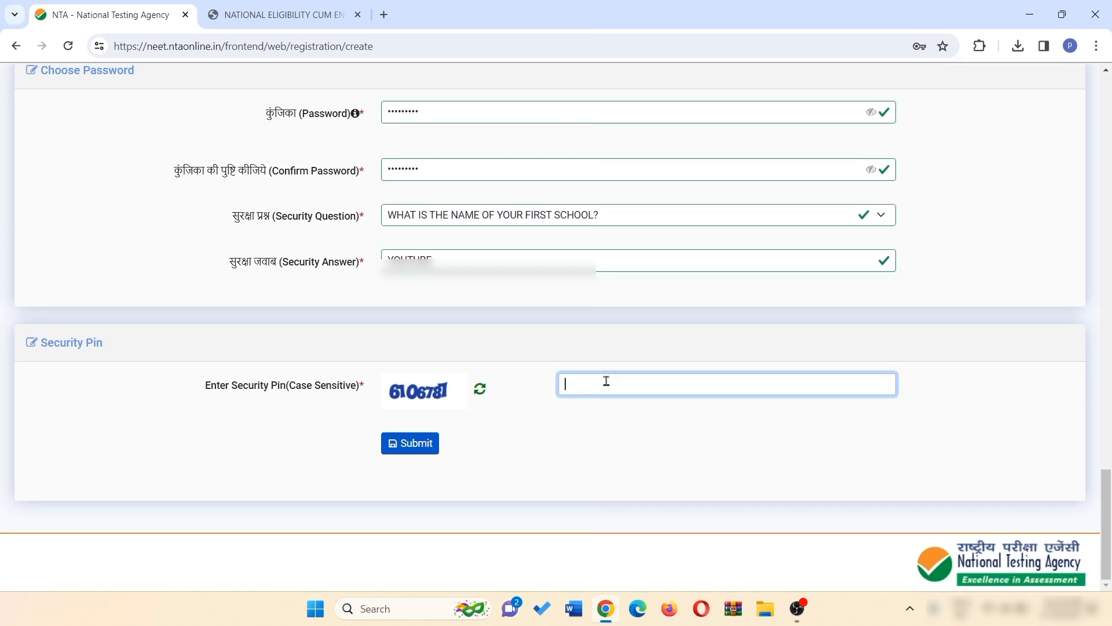
click(603, 380)
text(6106787)
click(516, 436)
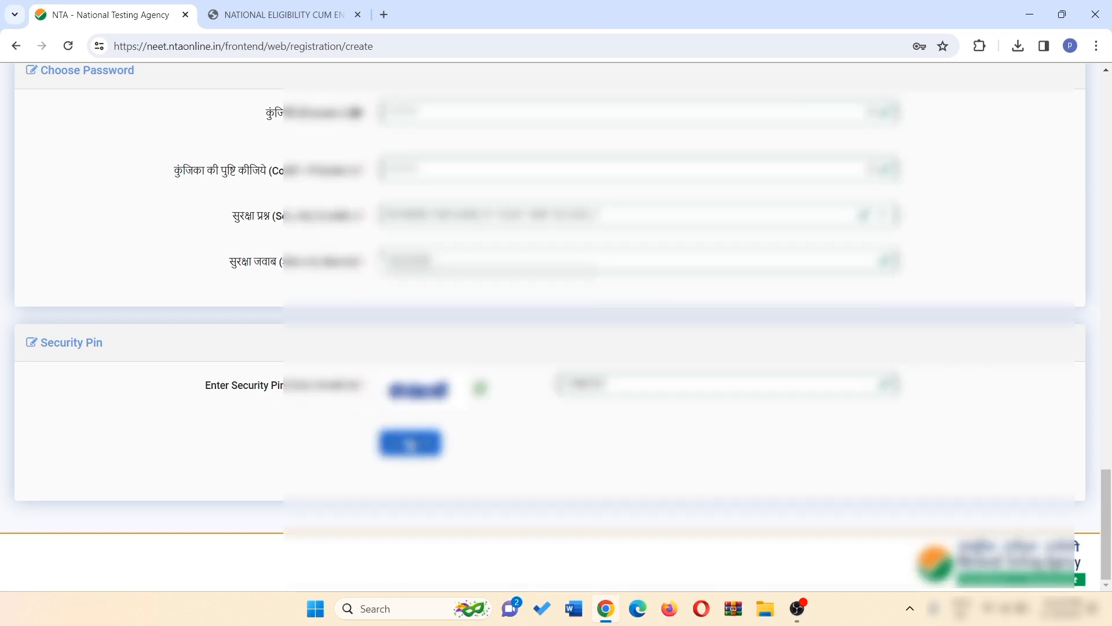
Step: Submit the registration form and review its preview
click(411, 444)
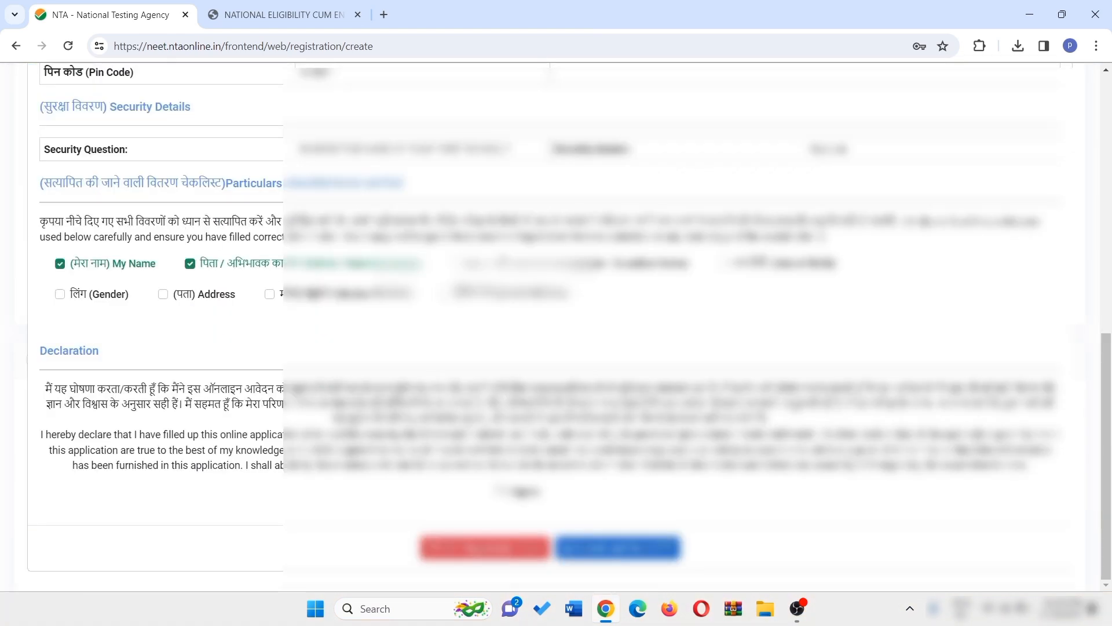
scroll(320, 294, up, 6)
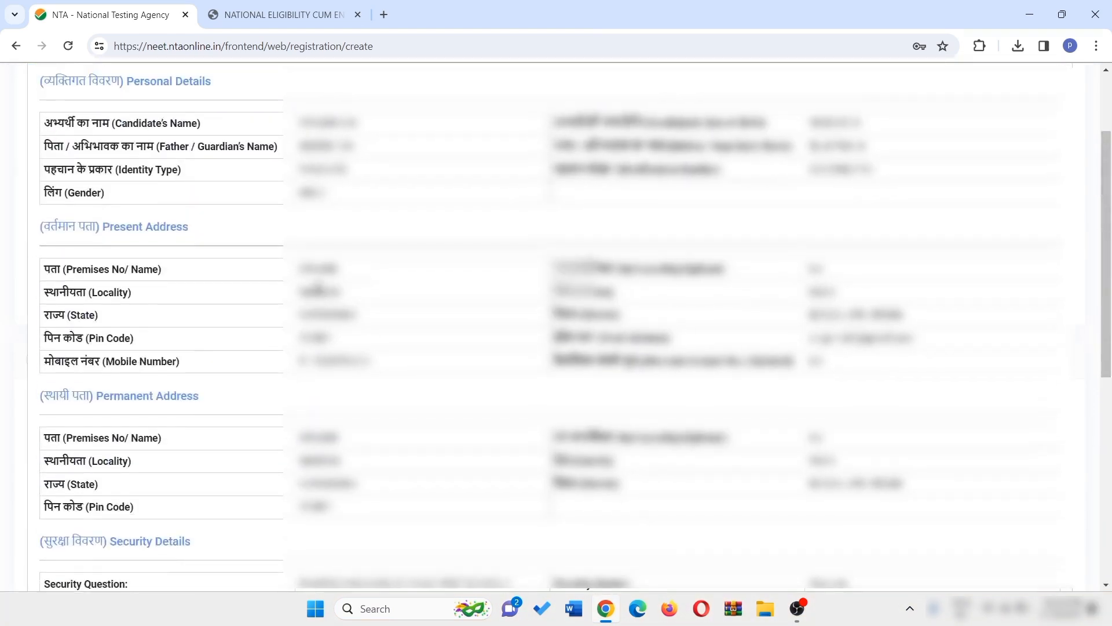
scroll(556, 327, up, 2)
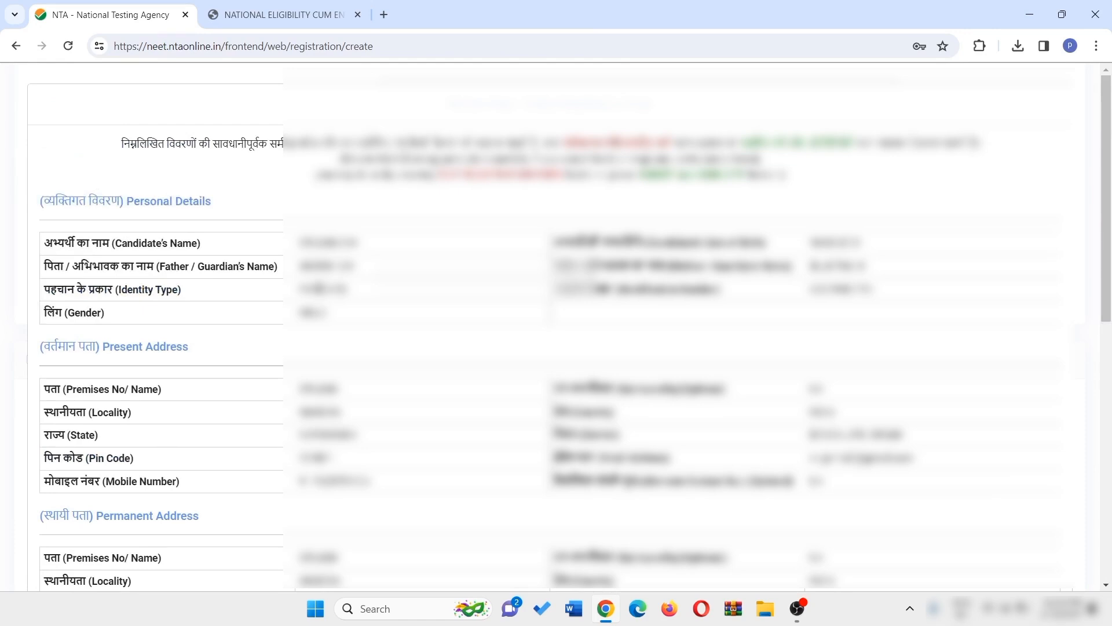
scroll(320, 294, down, 5)
scroll(320, 294, down, 2)
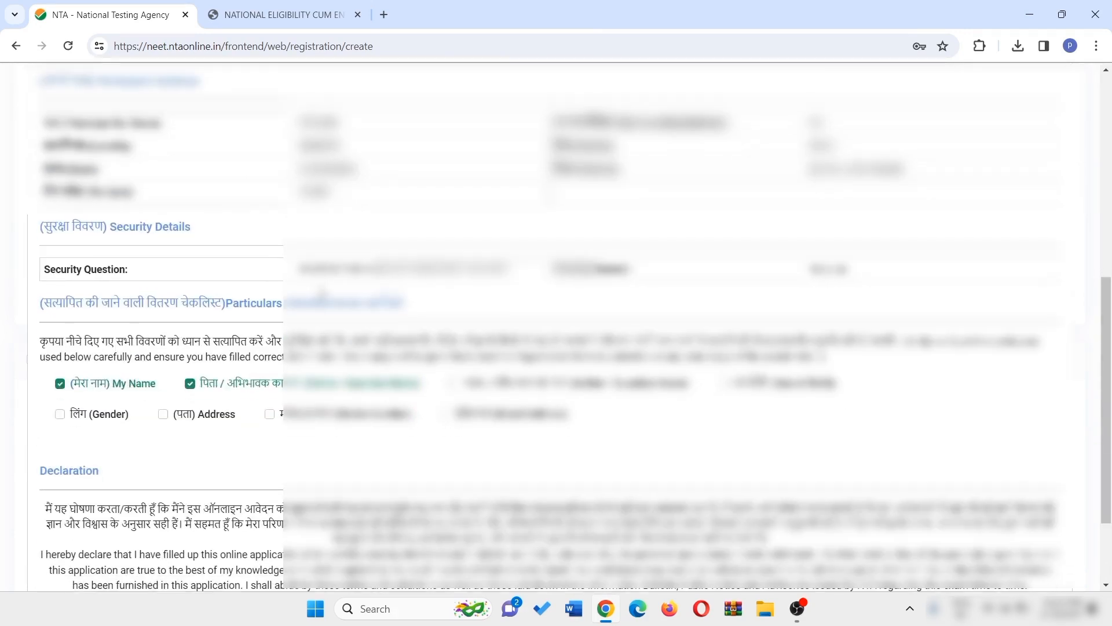
scroll(320, 294, down, 2)
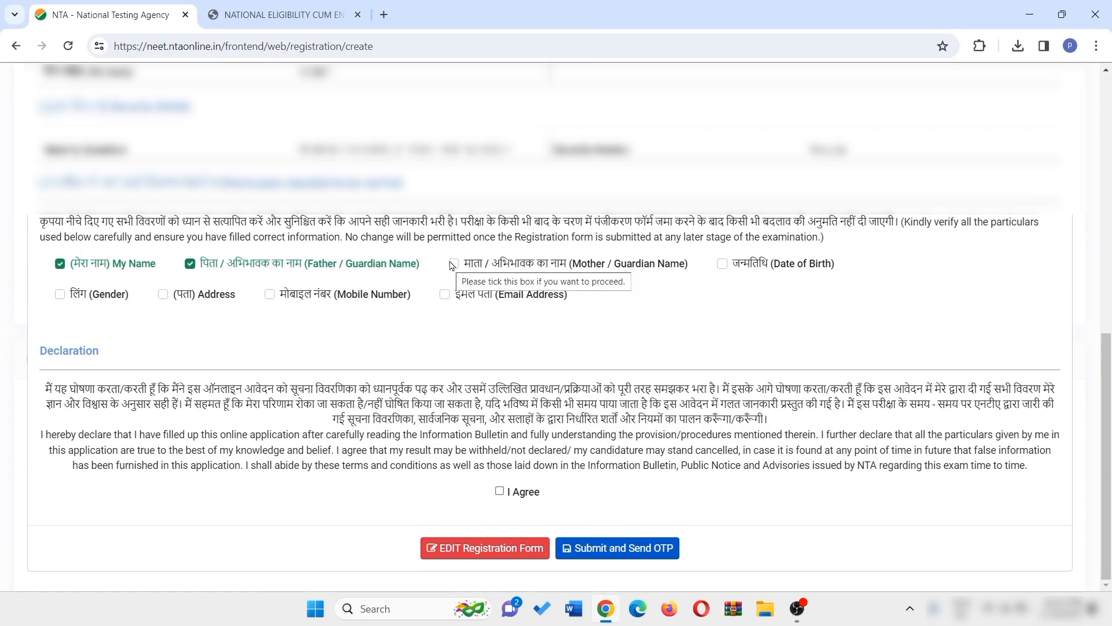
Step: Mark mother's name, birth date, email, mobile, address and gender verified, agree, and send OTP
click(454, 265)
click(723, 266)
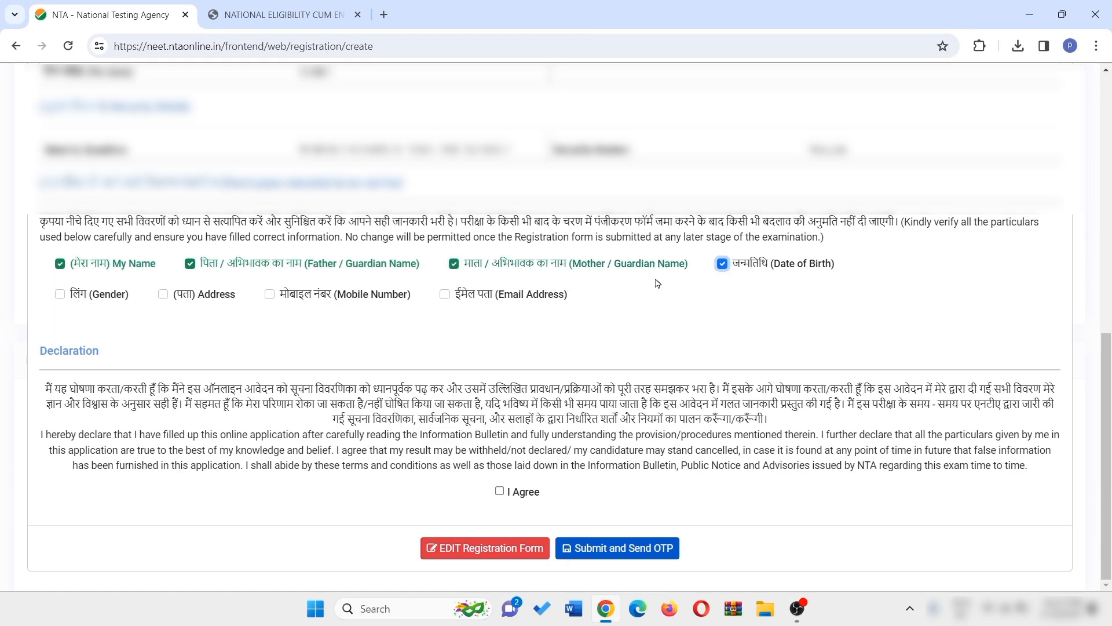
click(445, 295)
click(270, 294)
click(163, 297)
click(59, 294)
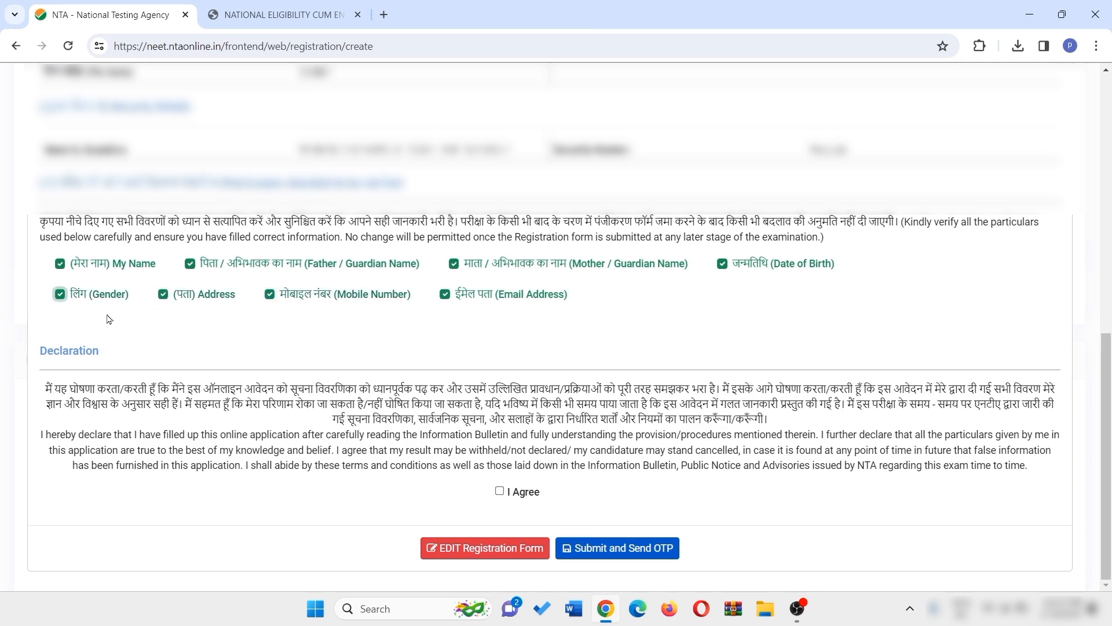
click(500, 490)
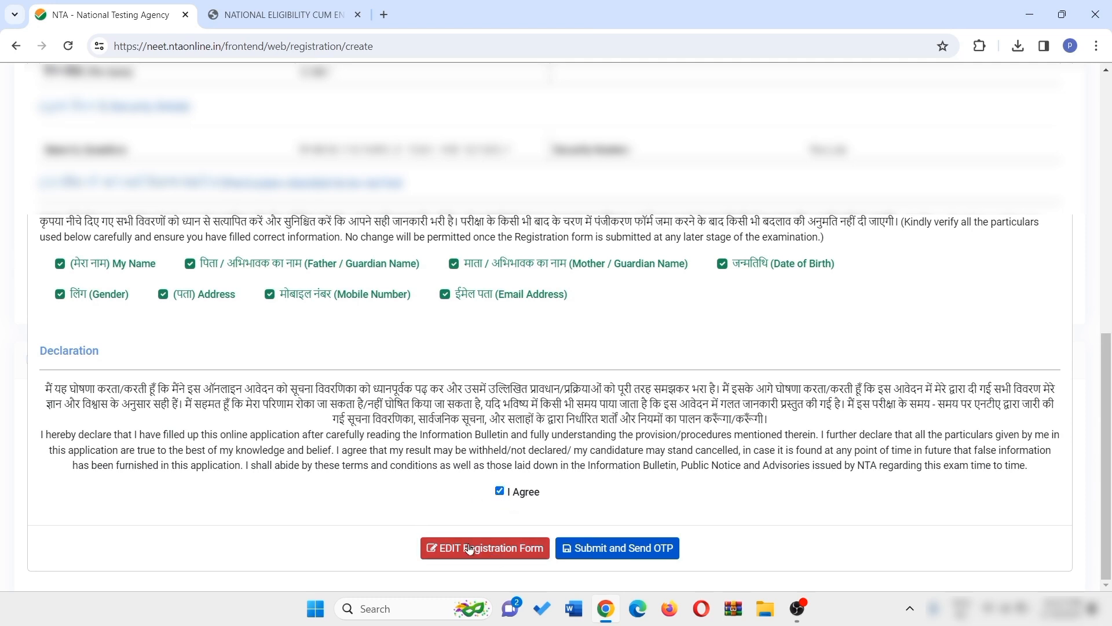
click(615, 557)
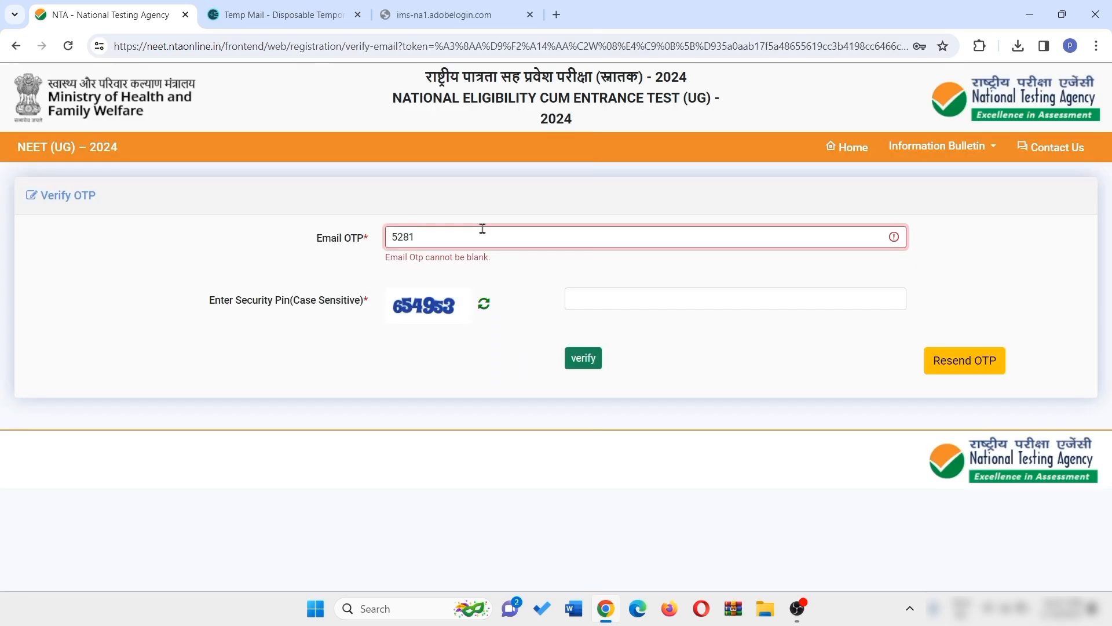
Step: Enter the displayed security pin alongside the email OTP and verify the account
click(609, 305)
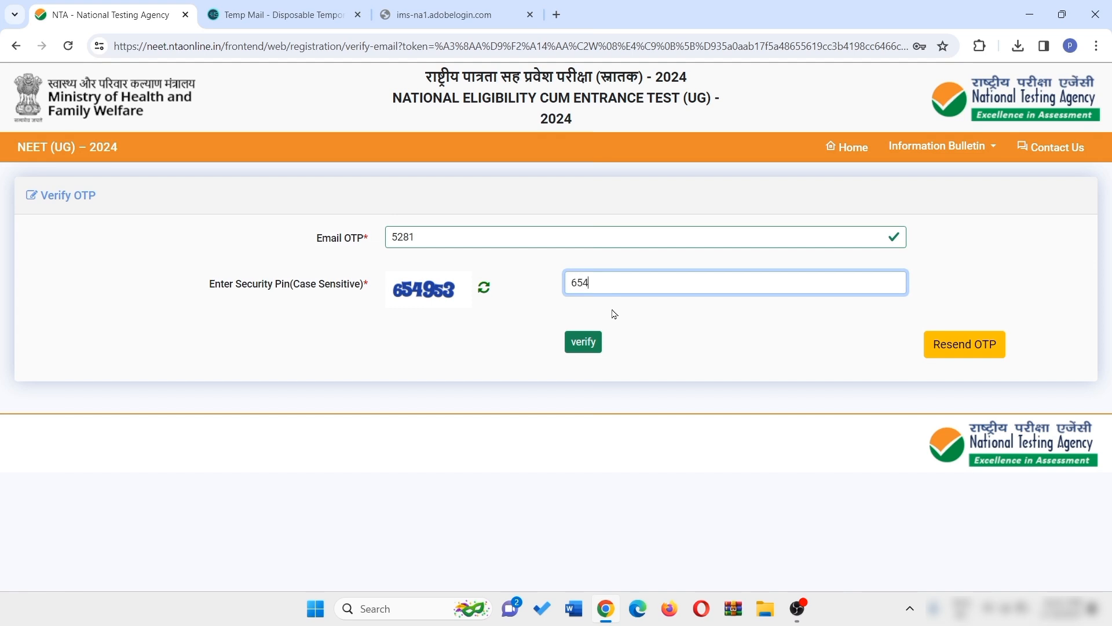
click(581, 345)
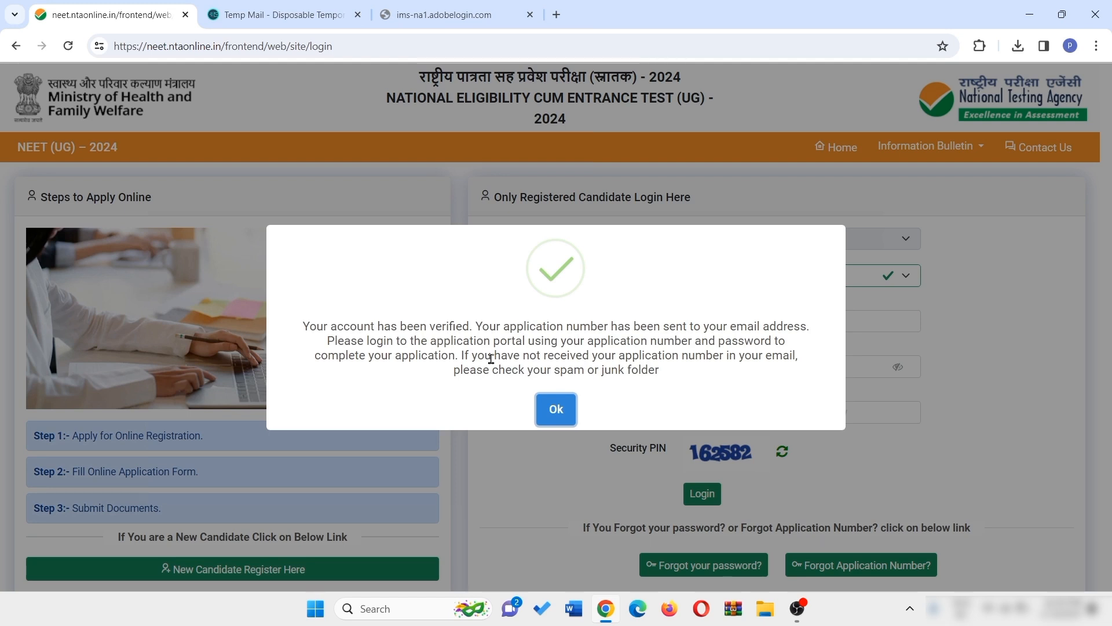
Step: Dismiss the verified message and log in with the application number, password and security pin
click(550, 406)
click(728, 327)
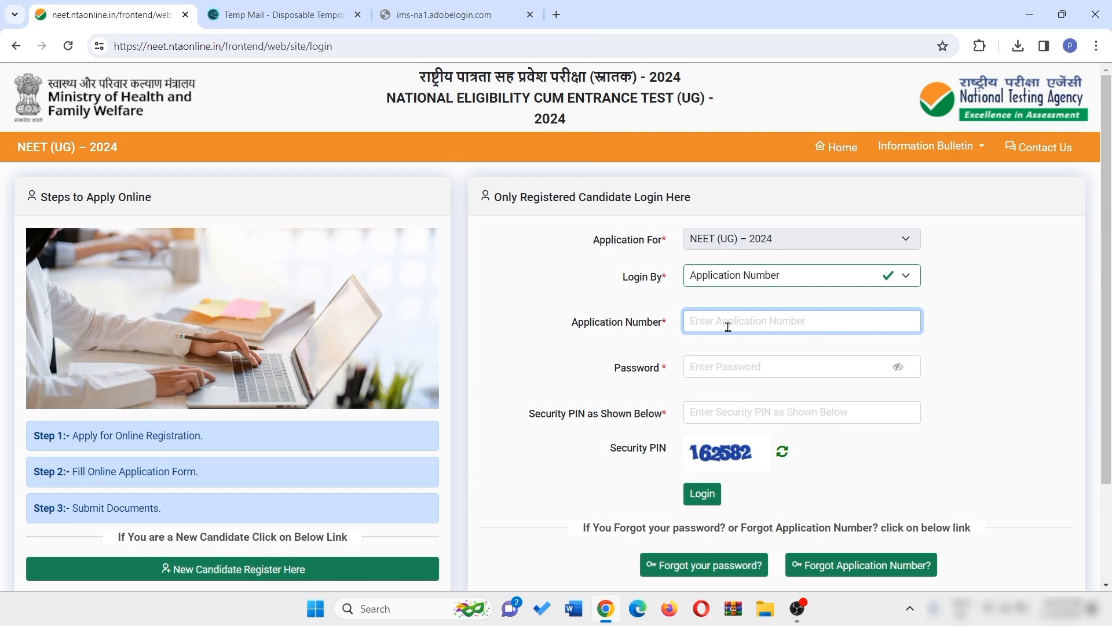
click(723, 364)
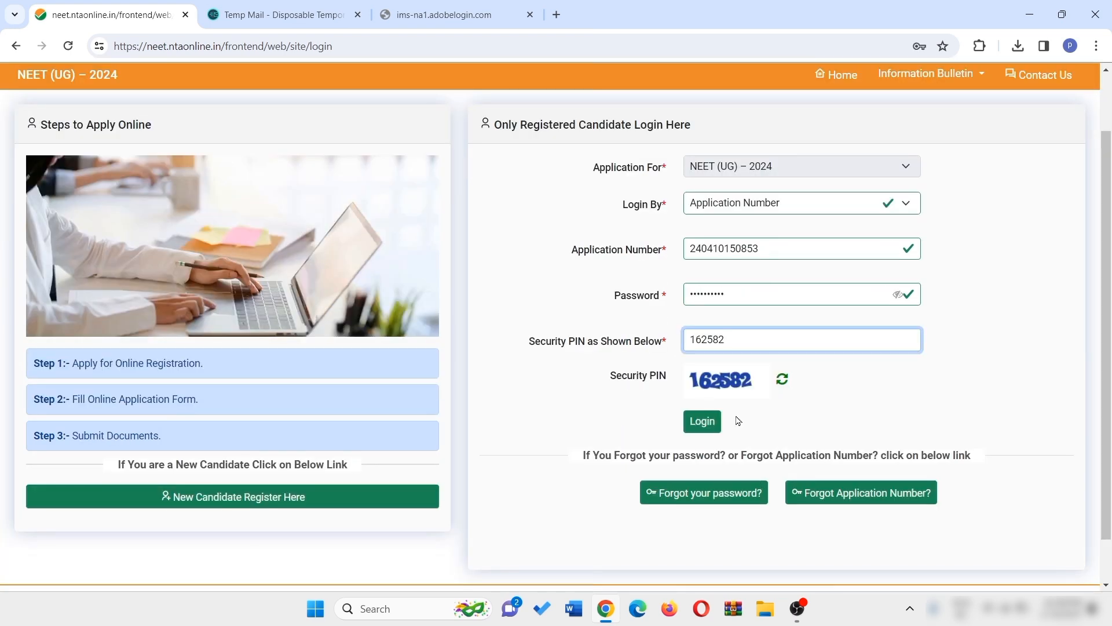
click(708, 423)
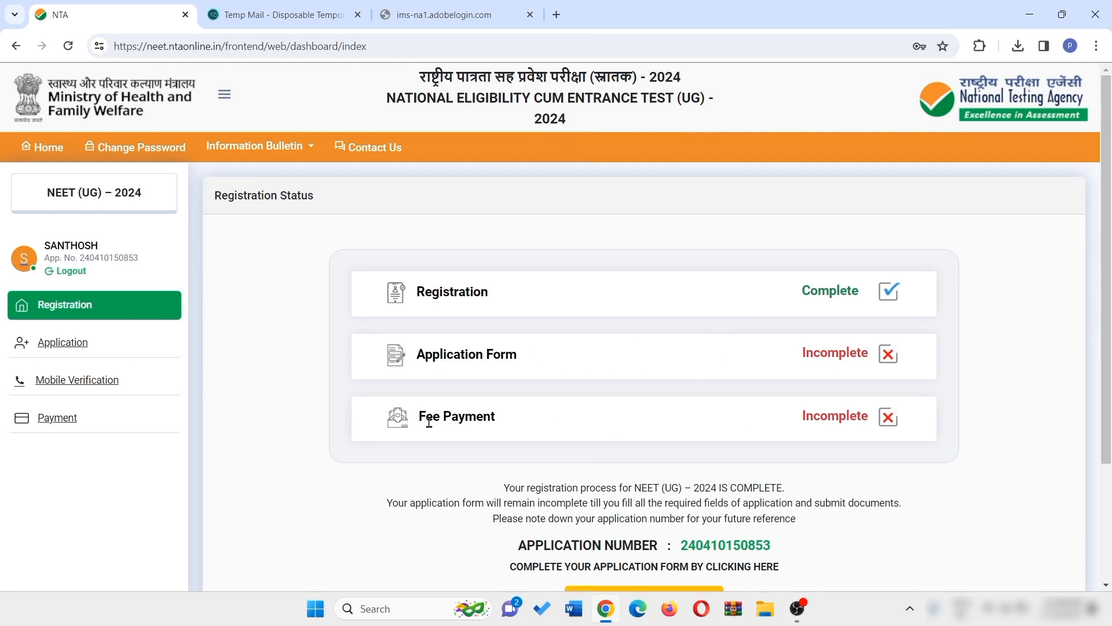
Step: Open Application from the sidebar and review the section status list, Personal Details through Final Submit
scroll(822, 406, down, 1)
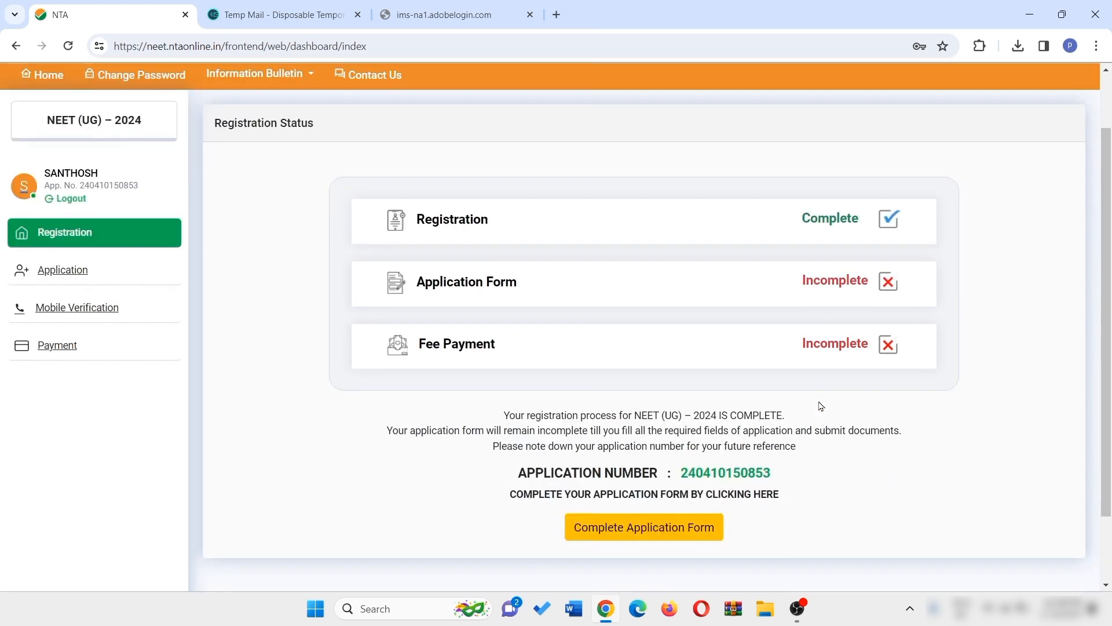
scroll(819, 400, up, 1)
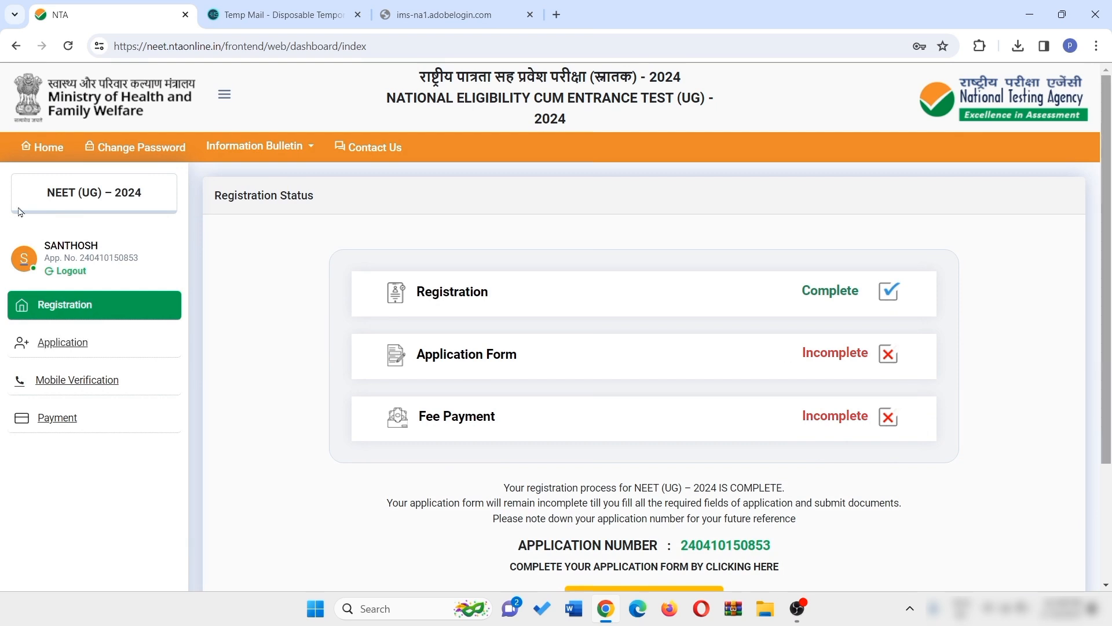
click(61, 344)
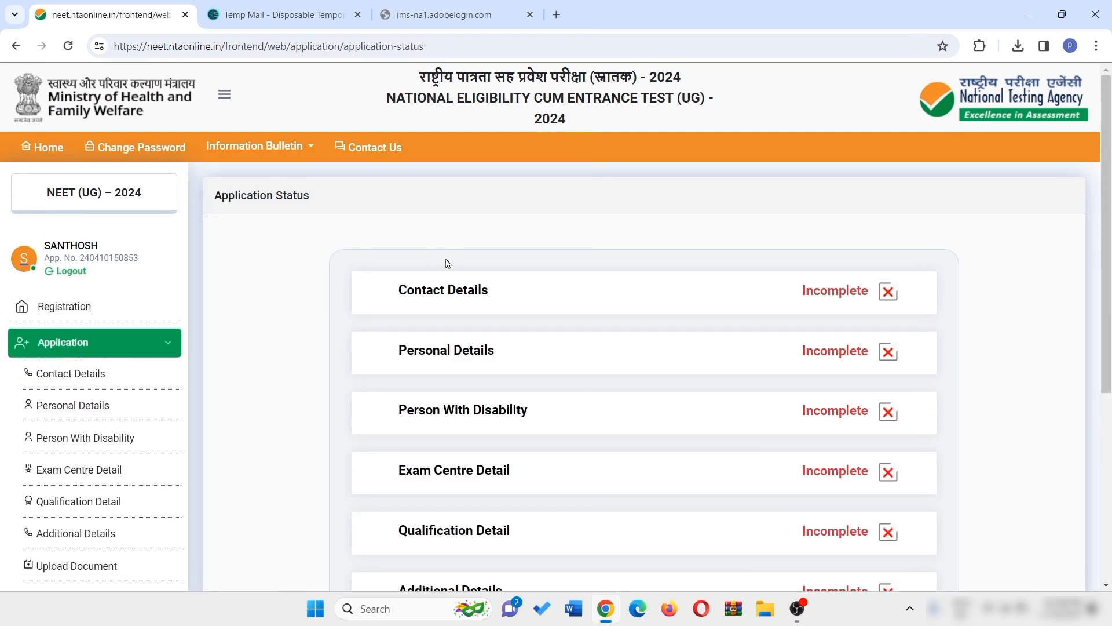
scroll(446, 264, down, 2)
scroll(444, 260, down, 3)
scroll(442, 261, up, 3)
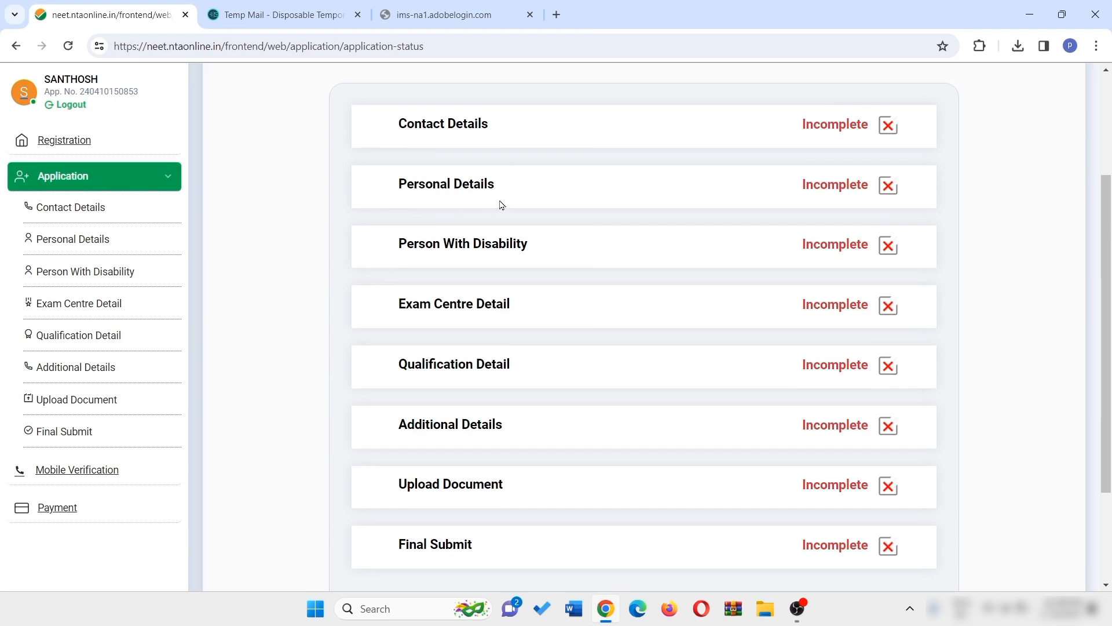
scroll(501, 205, down, 1)
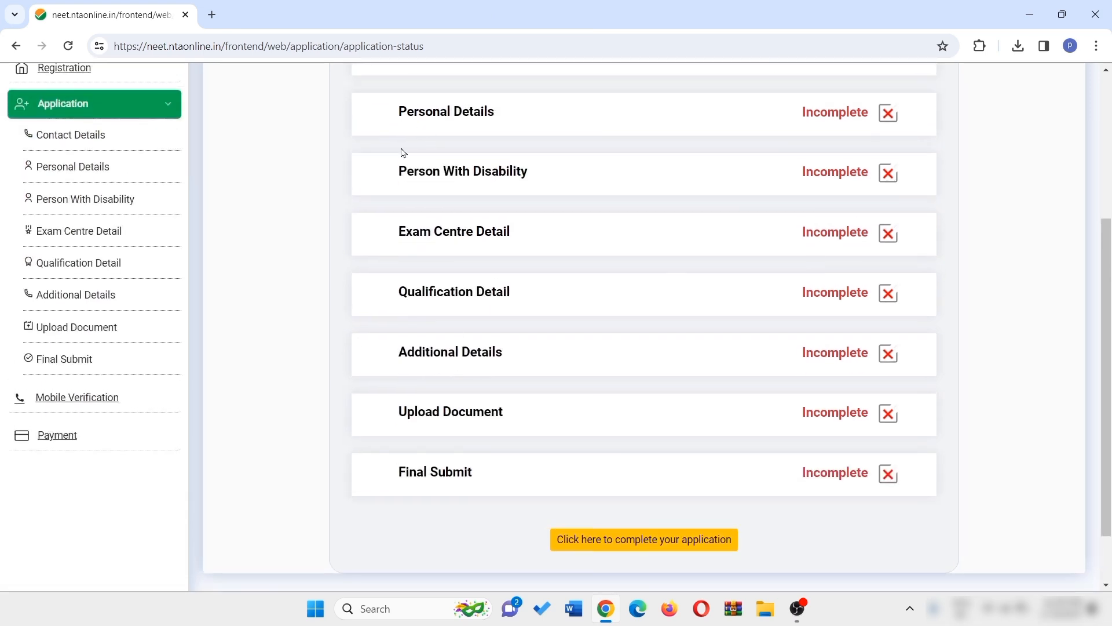
scroll(401, 115, up, 3)
scroll(447, 259, down, 3)
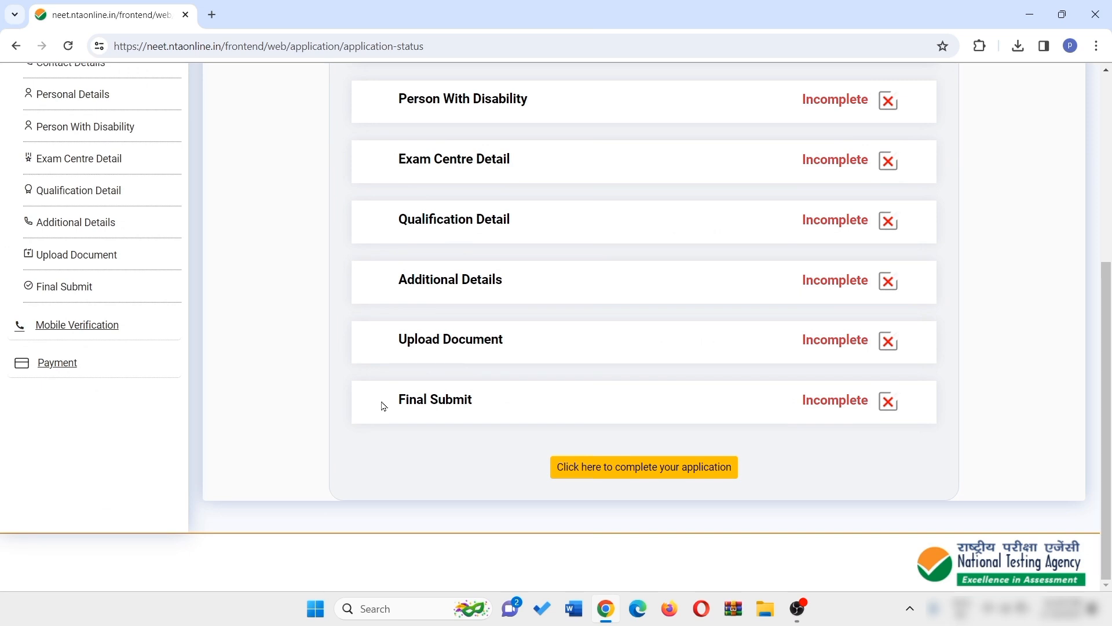
scroll(521, 443, up, 1)
scroll(703, 494, down, 1)
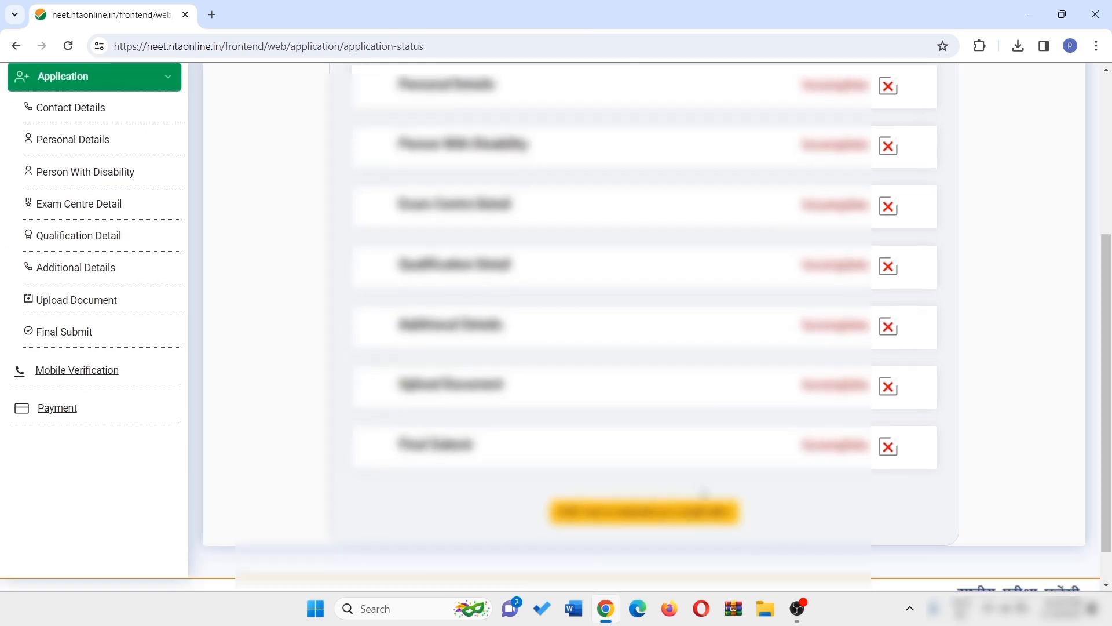
Step: Start completing the application and review the prefilled Contact Details form
click(625, 477)
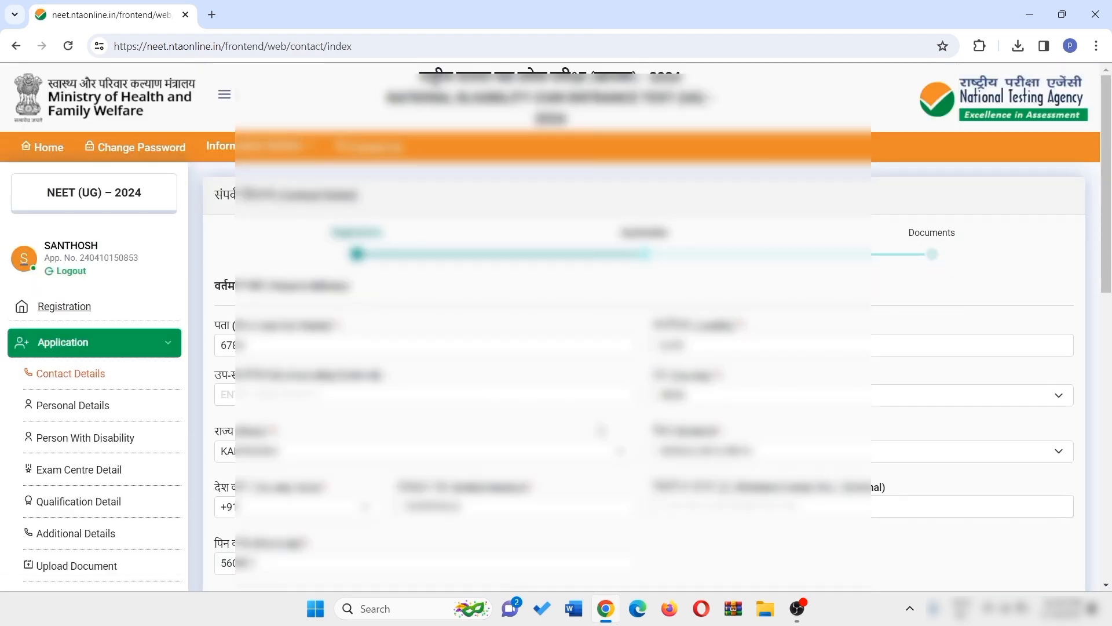
scroll(542, 374, down, 1)
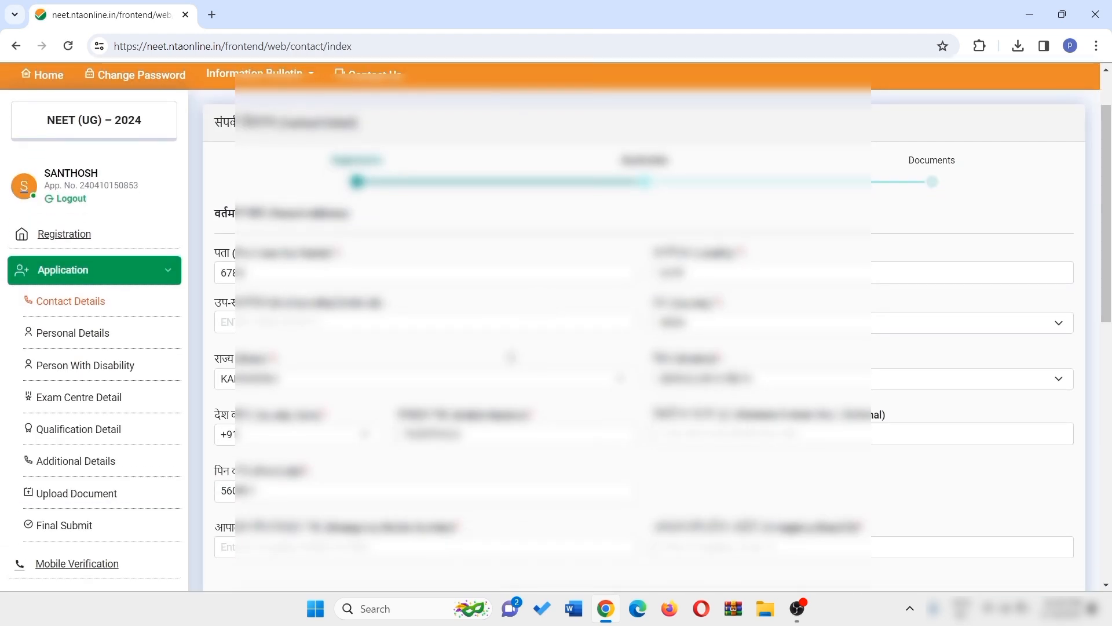
scroll(535, 271, down, 1)
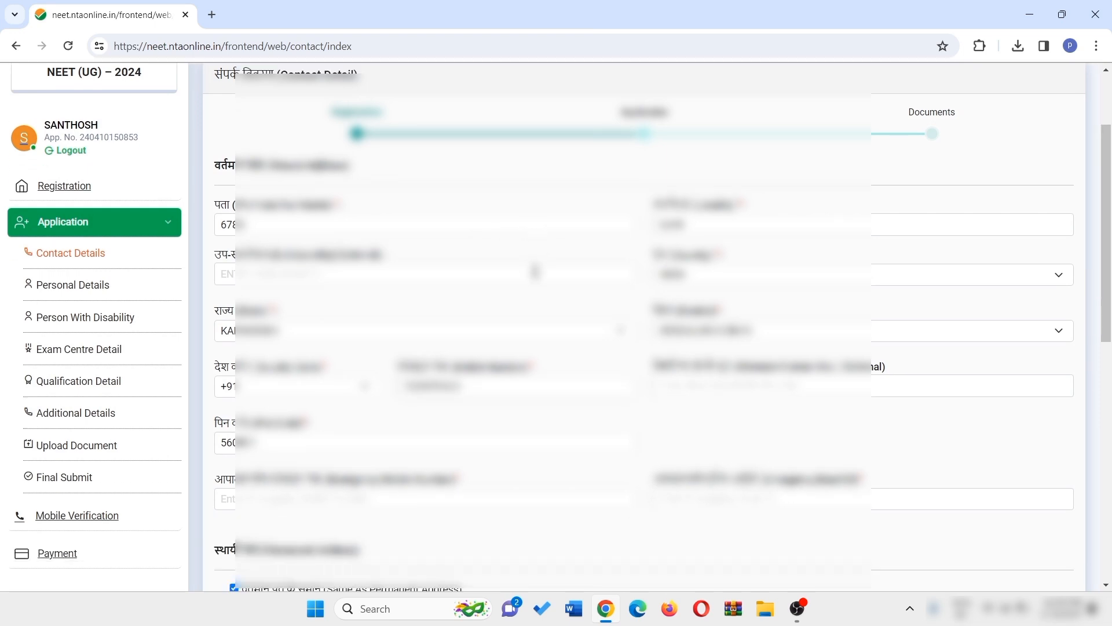
scroll(727, 211, down, 1)
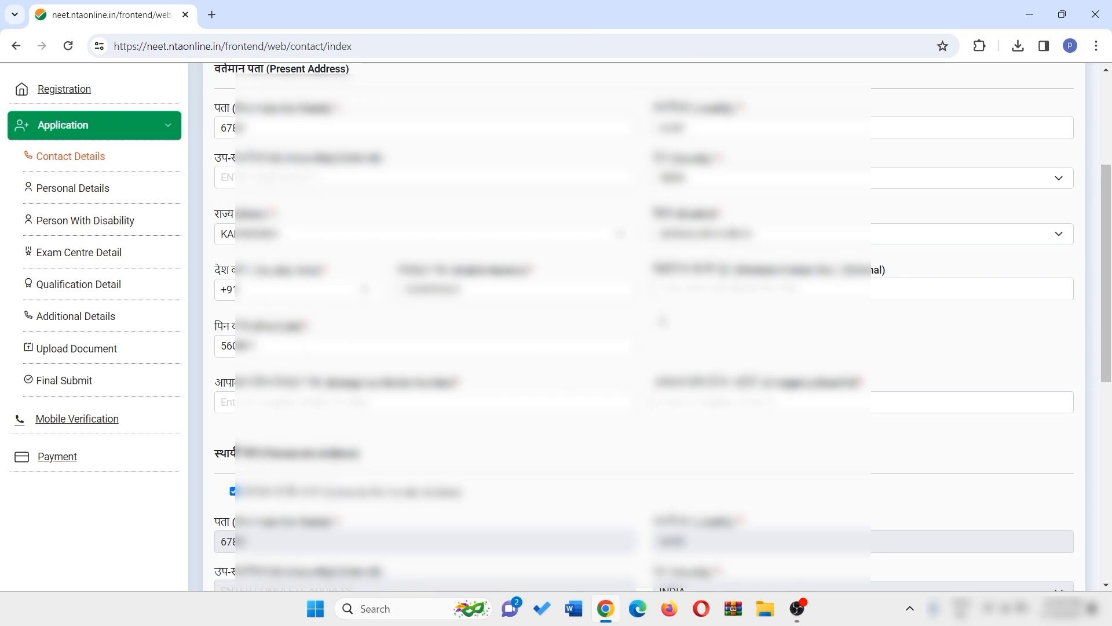
scroll(662, 320, down, 6)
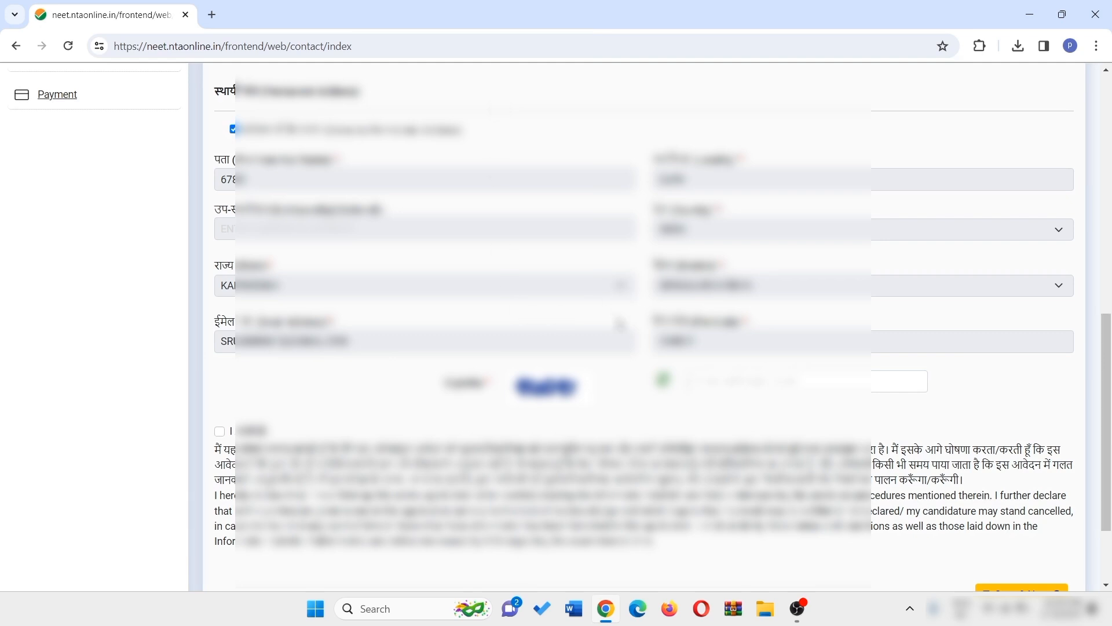
scroll(619, 324, down, 1)
Step: Accept the contact-details declaration and save the contact details
click(220, 359)
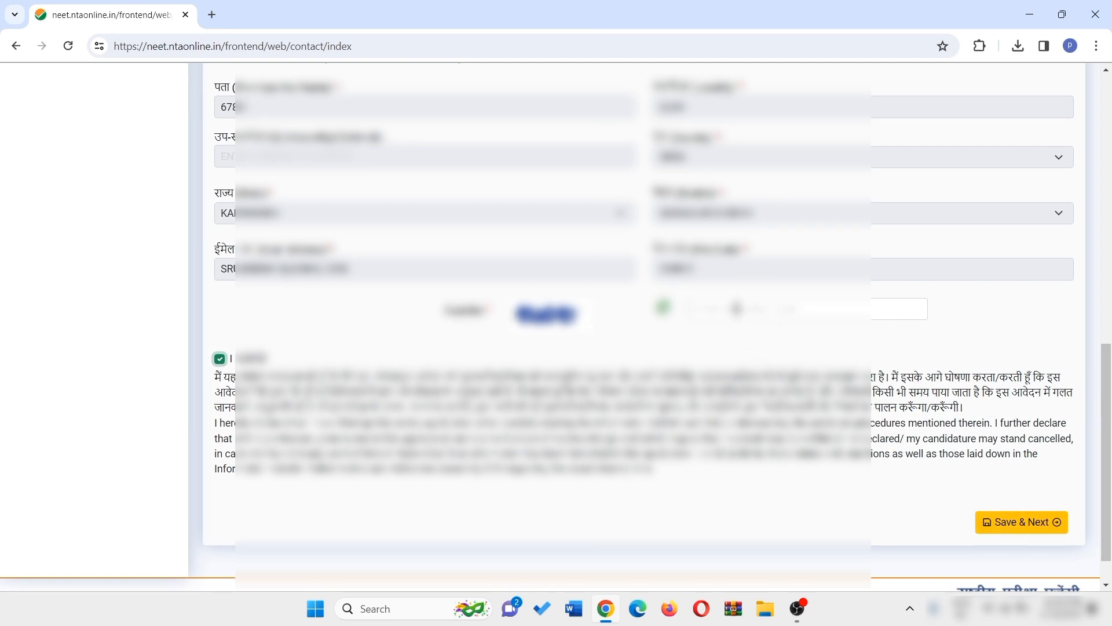
scroll(1028, 486, down, 1)
click(1028, 487)
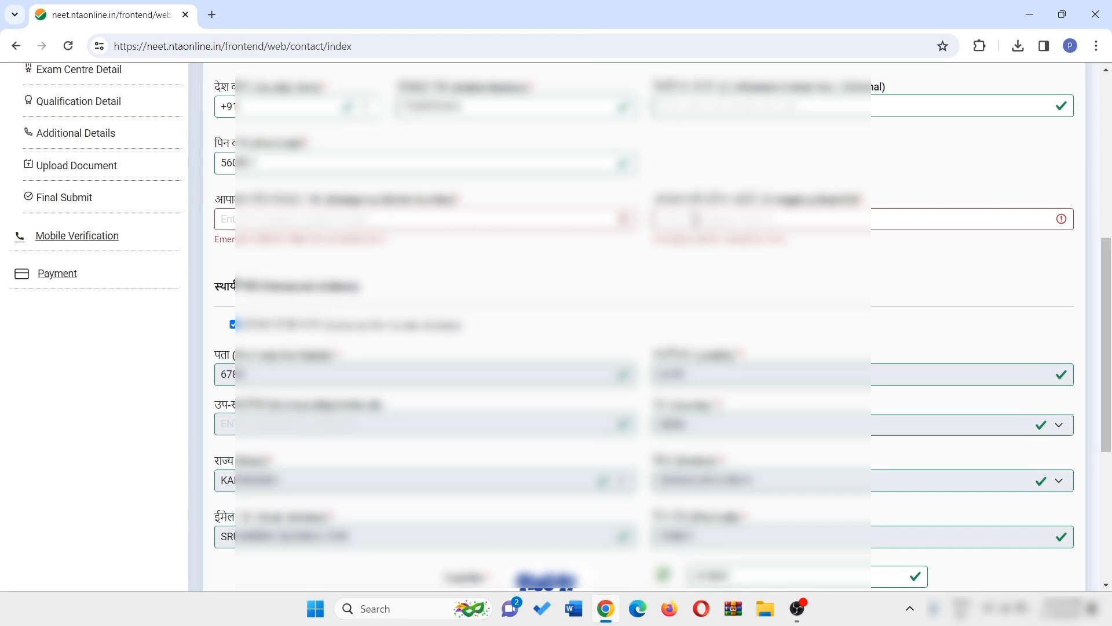
scroll(692, 220, down, 5)
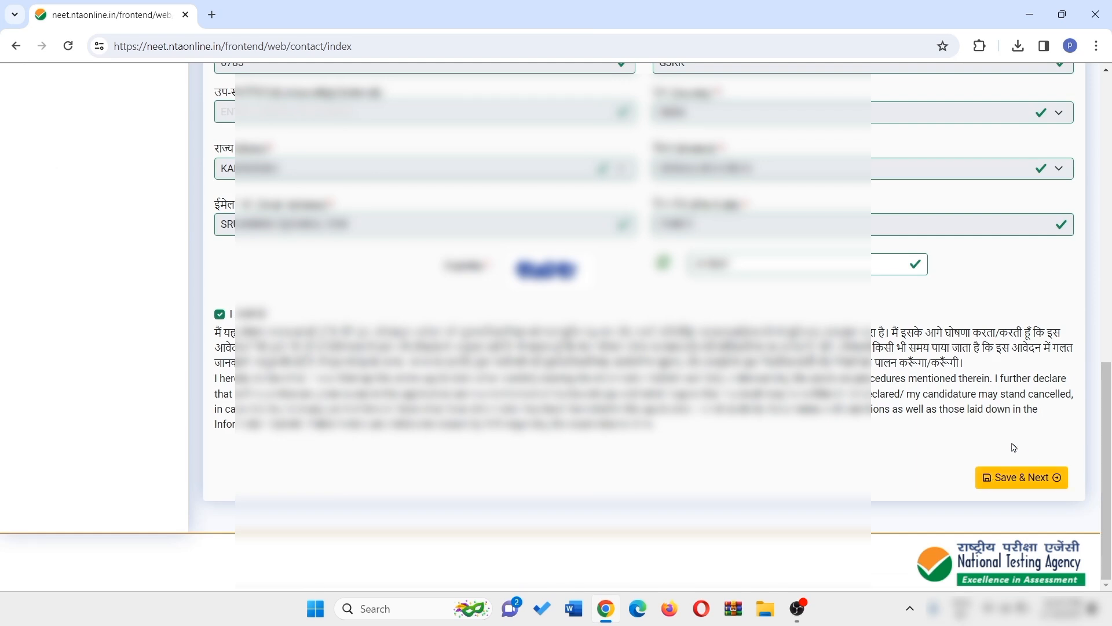
click(1003, 478)
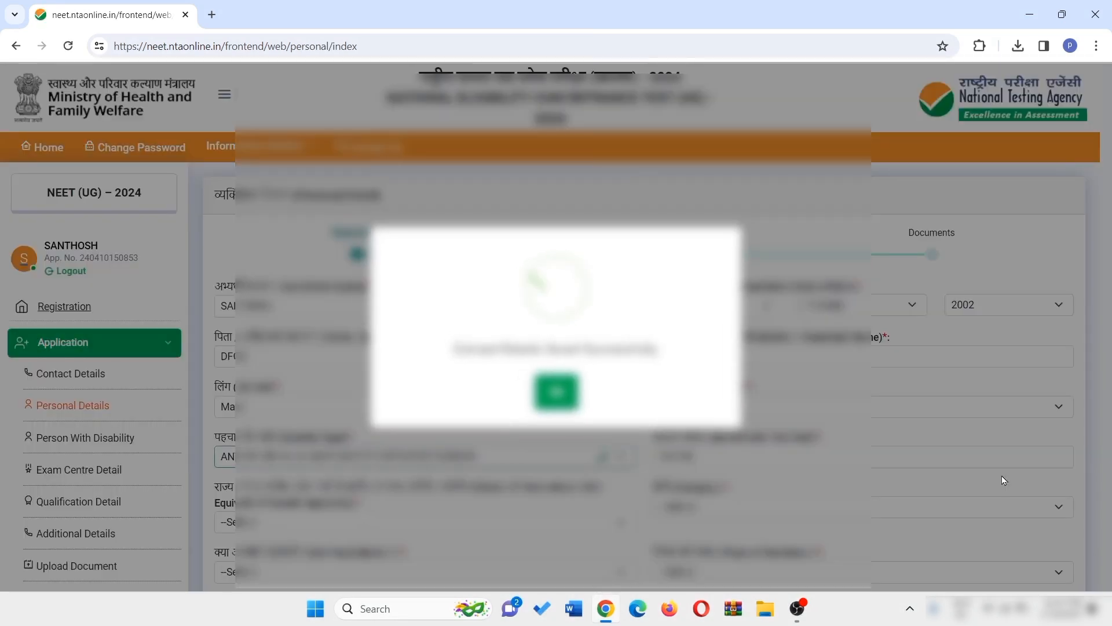
Step: Set the category to OBC-(NCL) As Per Central List
click(553, 393)
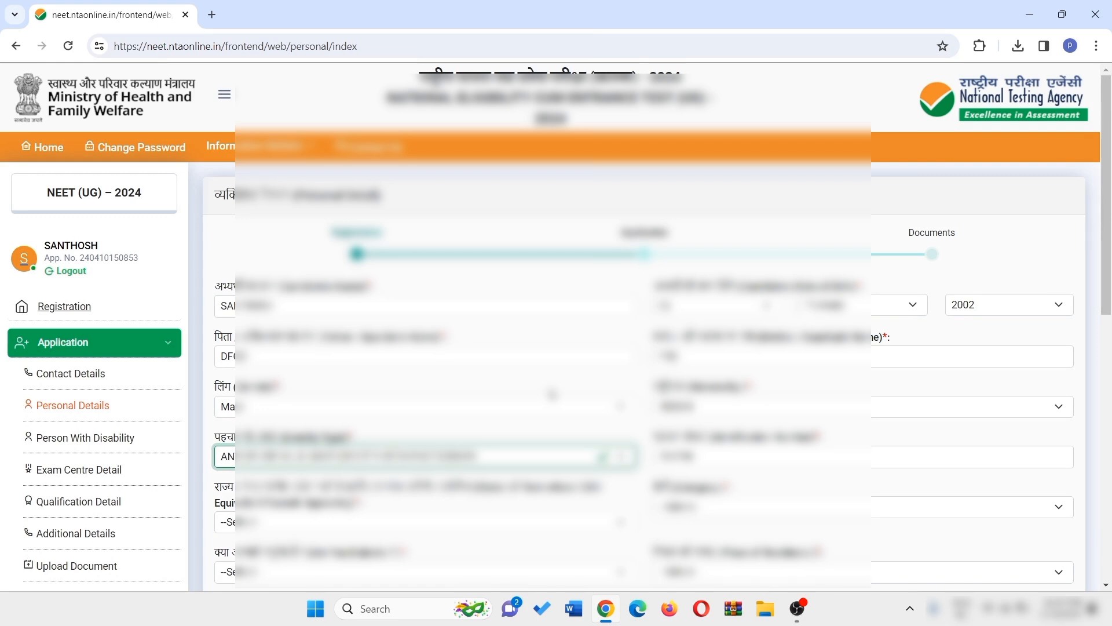
scroll(551, 392, down, 2)
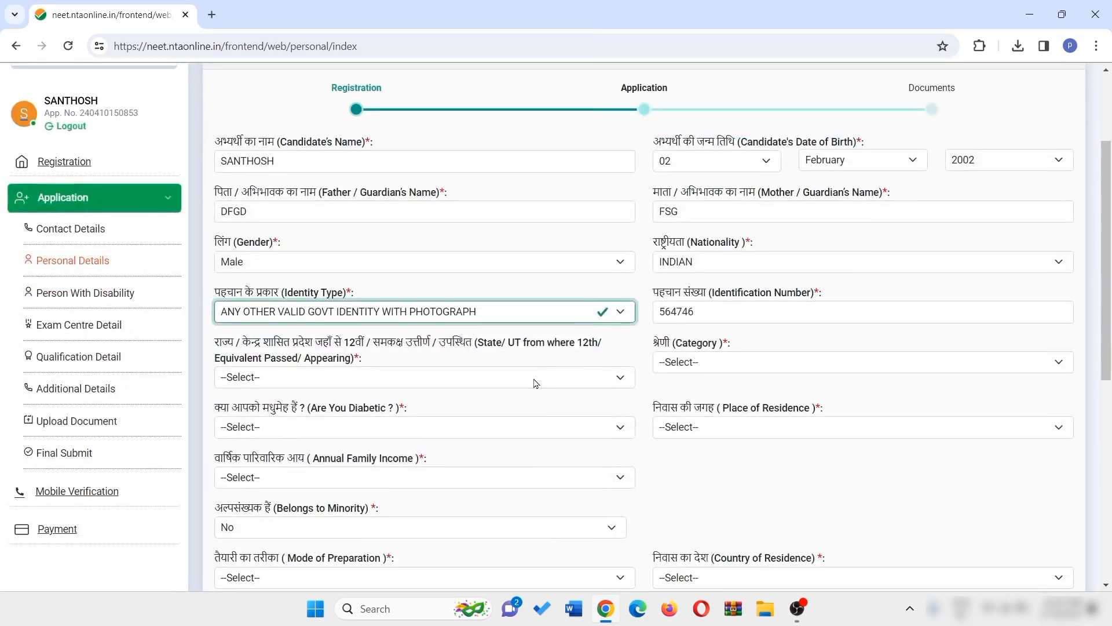
click(689, 219)
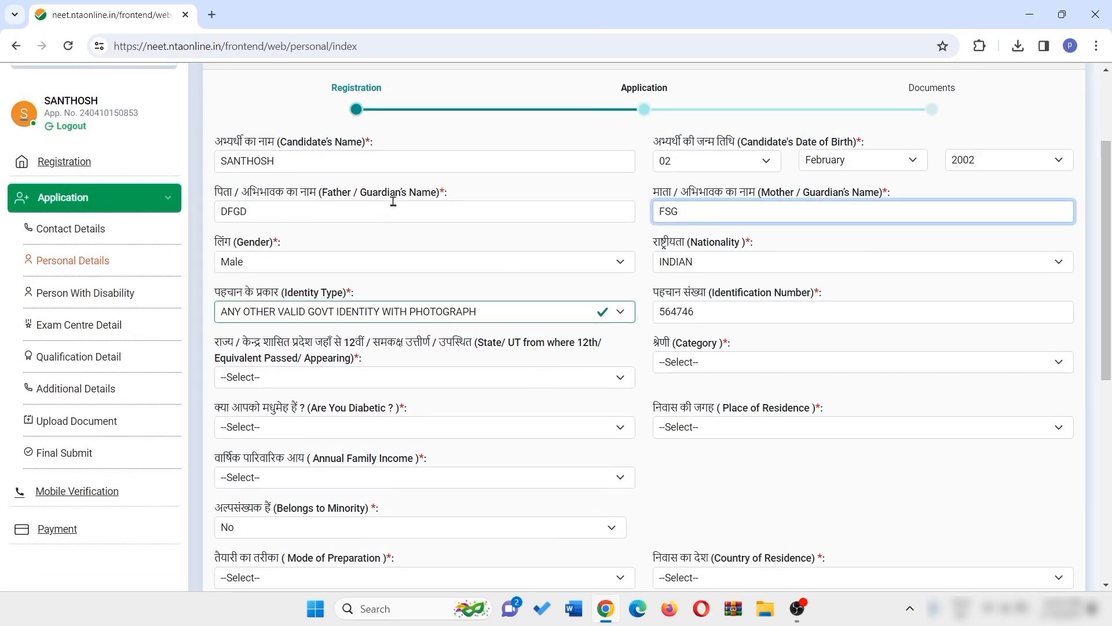
scroll(393, 201, up, 2)
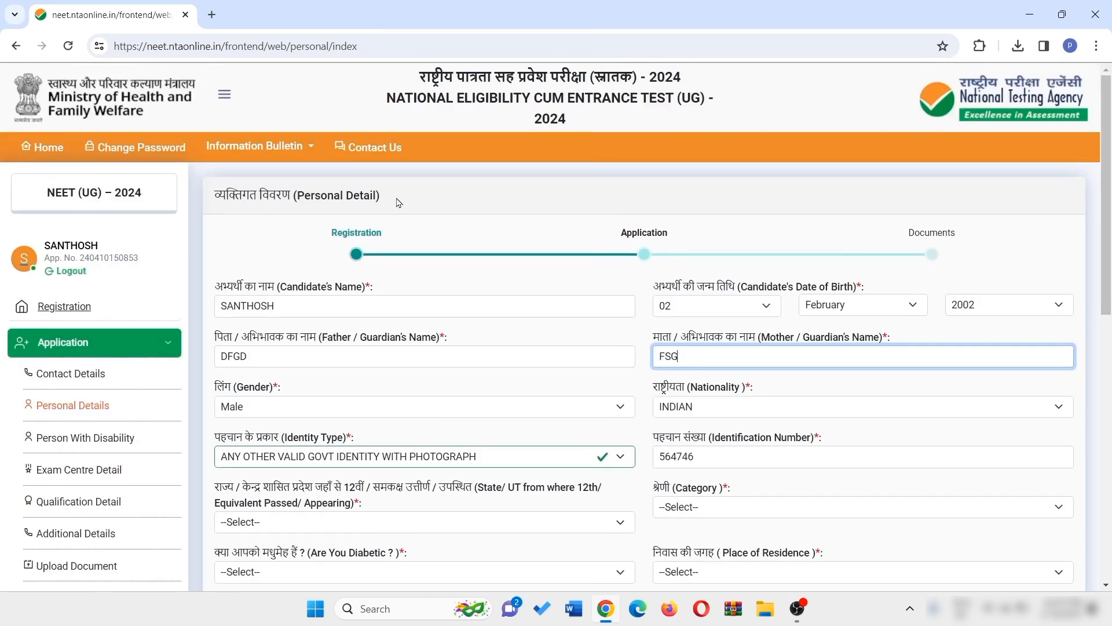
scroll(399, 202, down, 4)
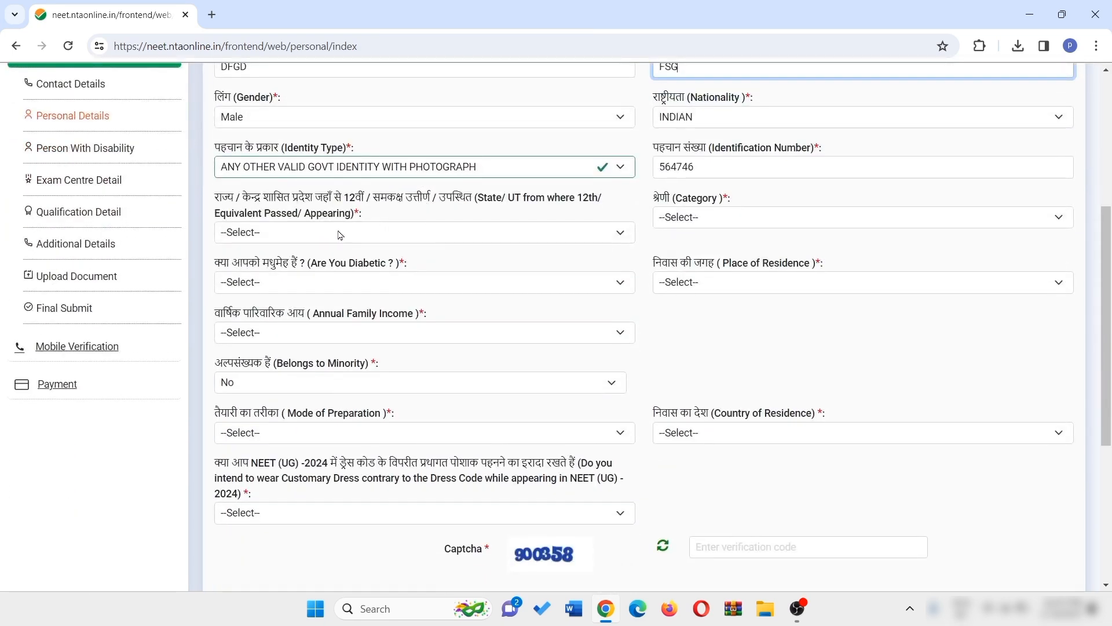
click(731, 222)
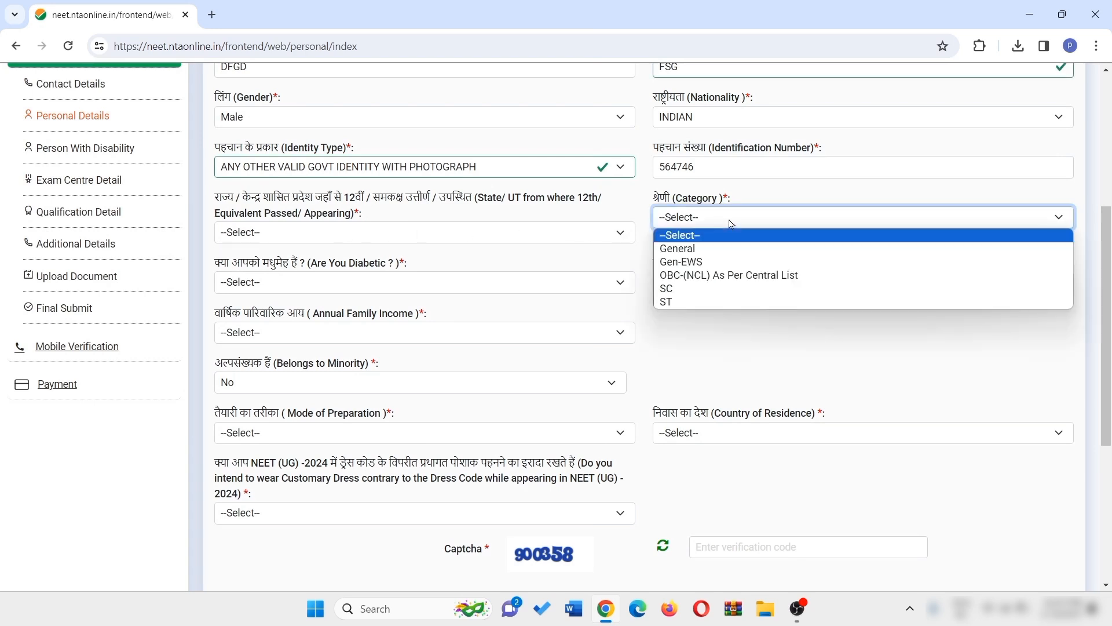
click(724, 275)
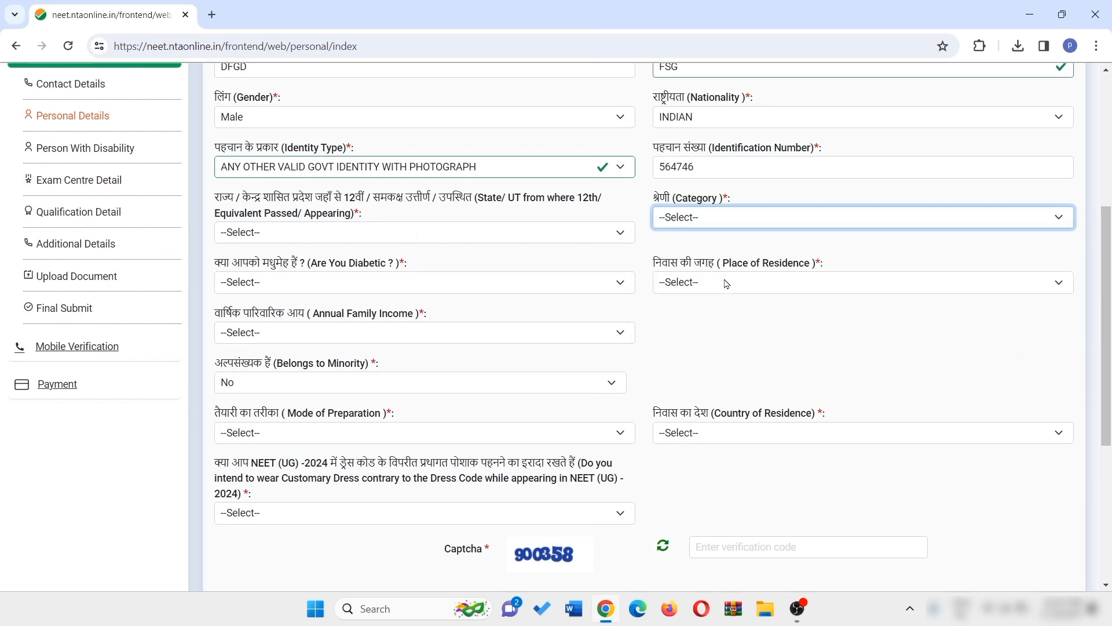
Step: Set the 12th-passing state to KARNATAKA and answer No to diabetic
click(326, 238)
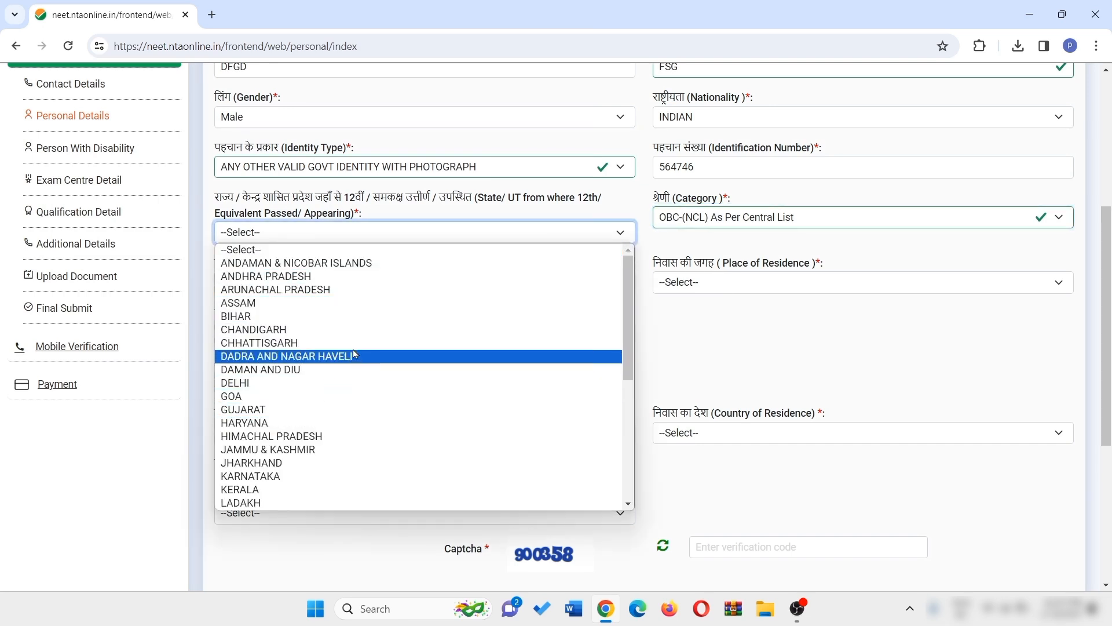
scroll(356, 347, down, 5)
scroll(274, 348, up, 5)
scroll(274, 359, down, 5)
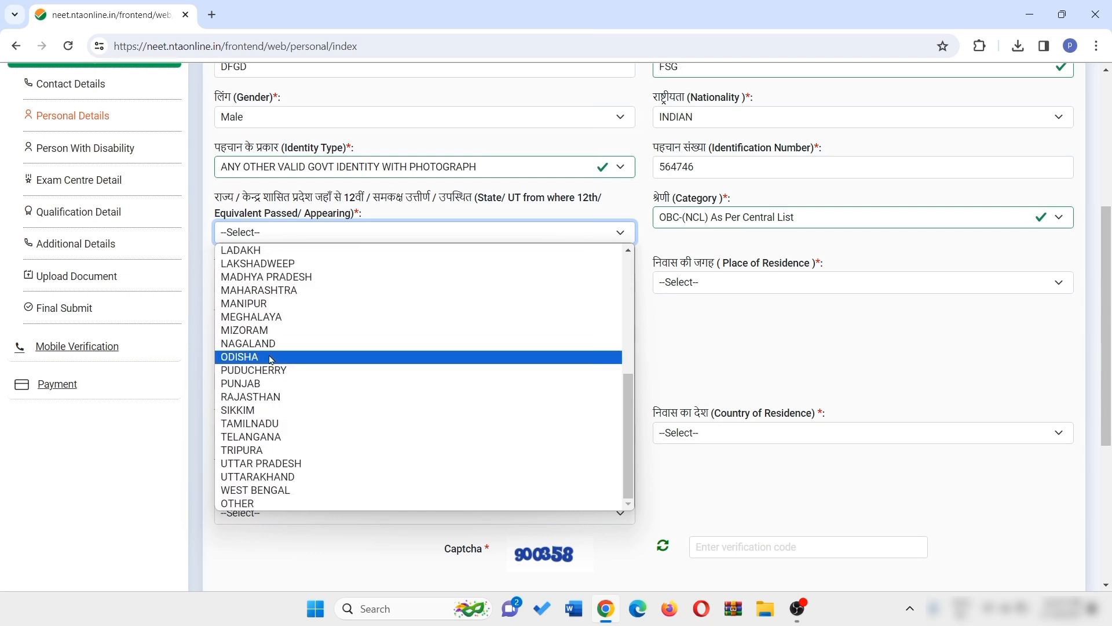
key(k)
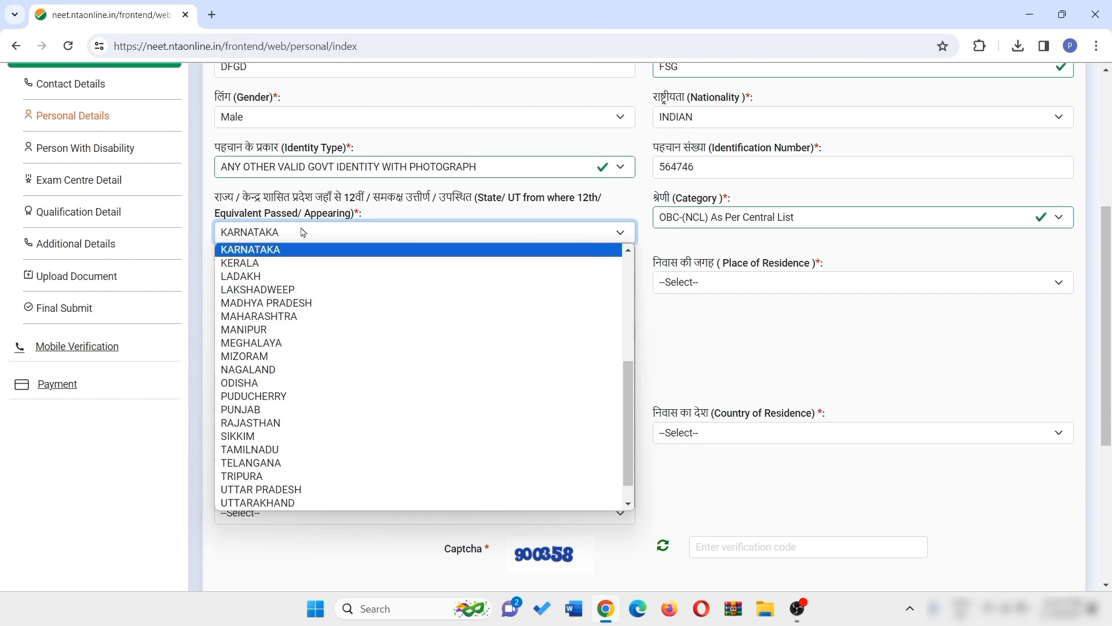
click(301, 253)
scroll(360, 314, down, 1)
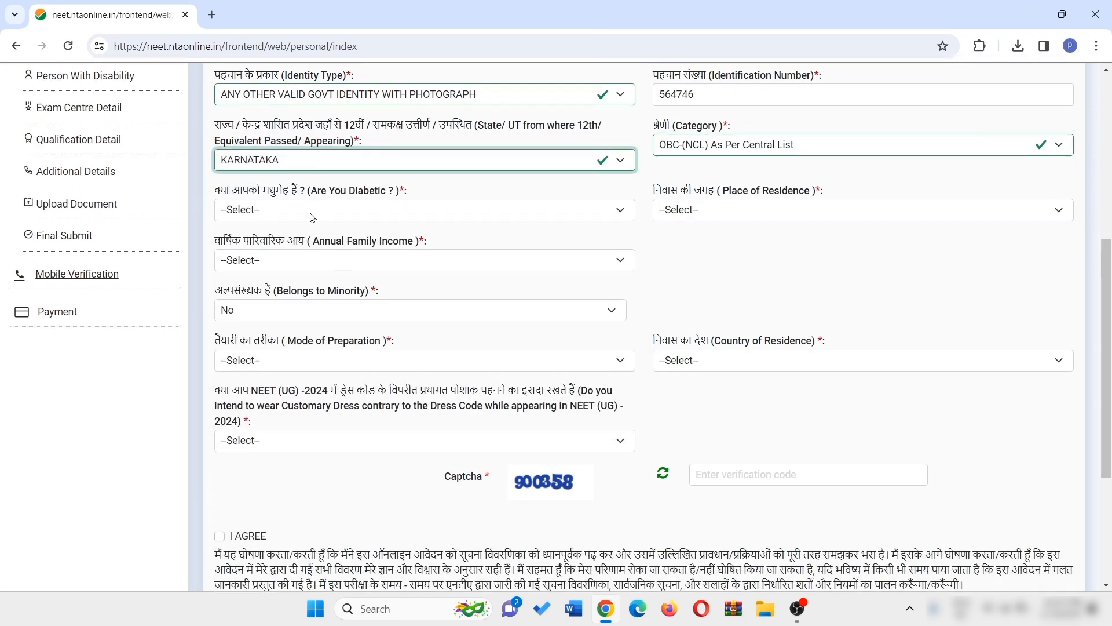
click(480, 214)
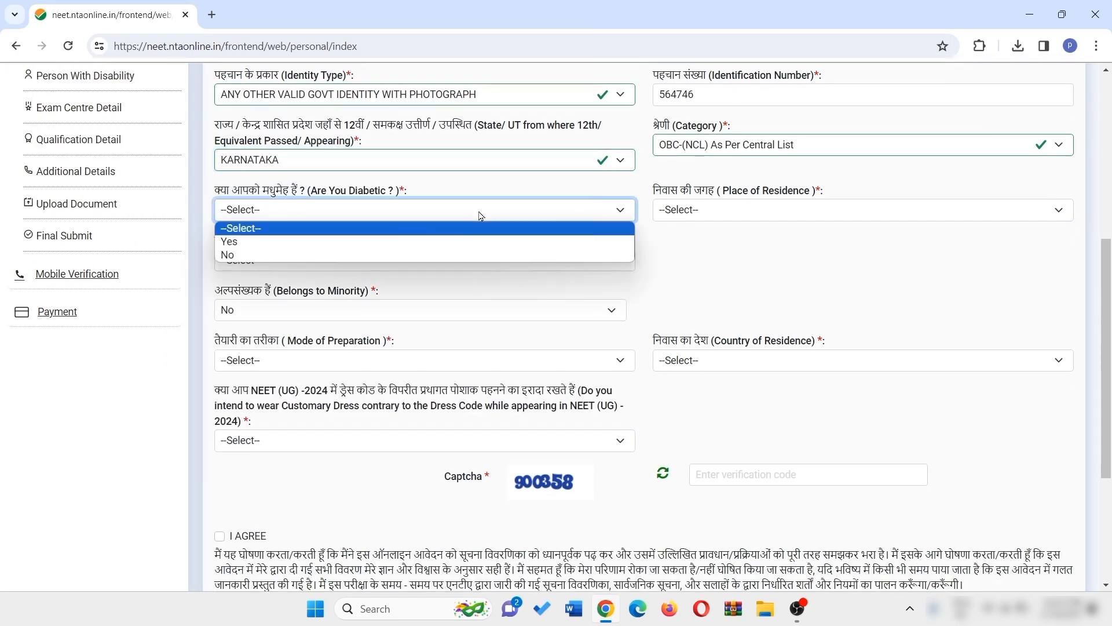
click(293, 251)
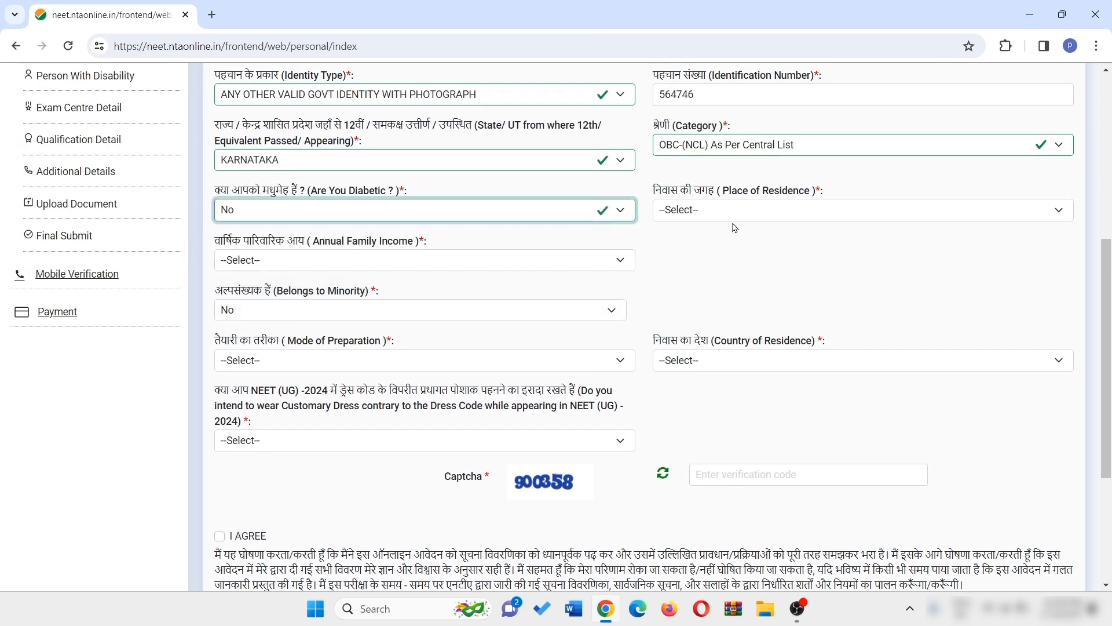
click(712, 214)
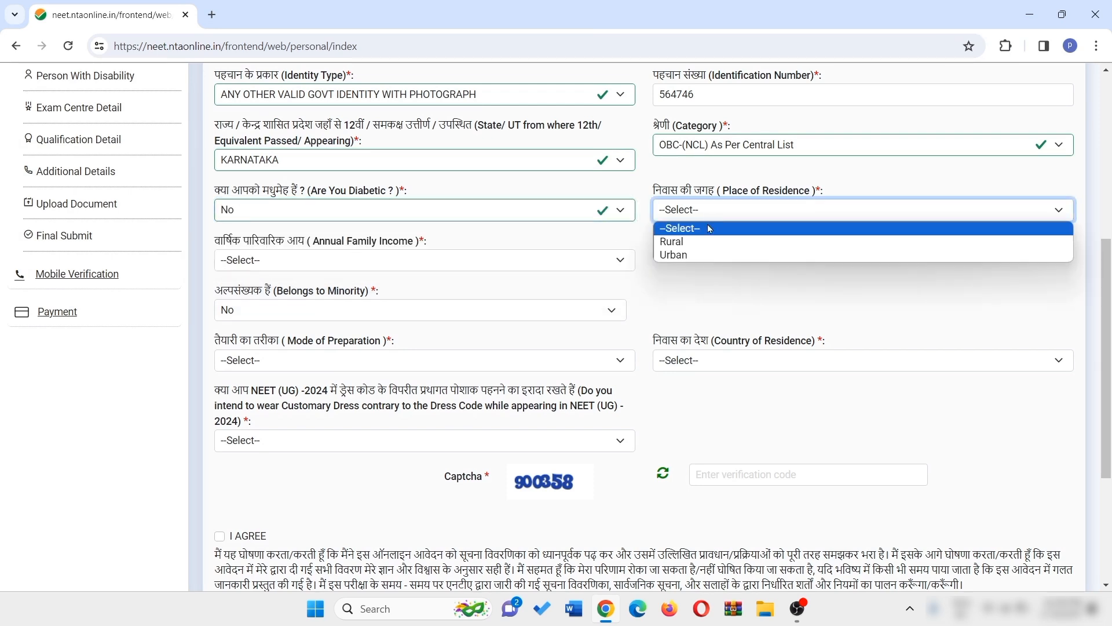
click(695, 255)
scroll(375, 216, down, 1)
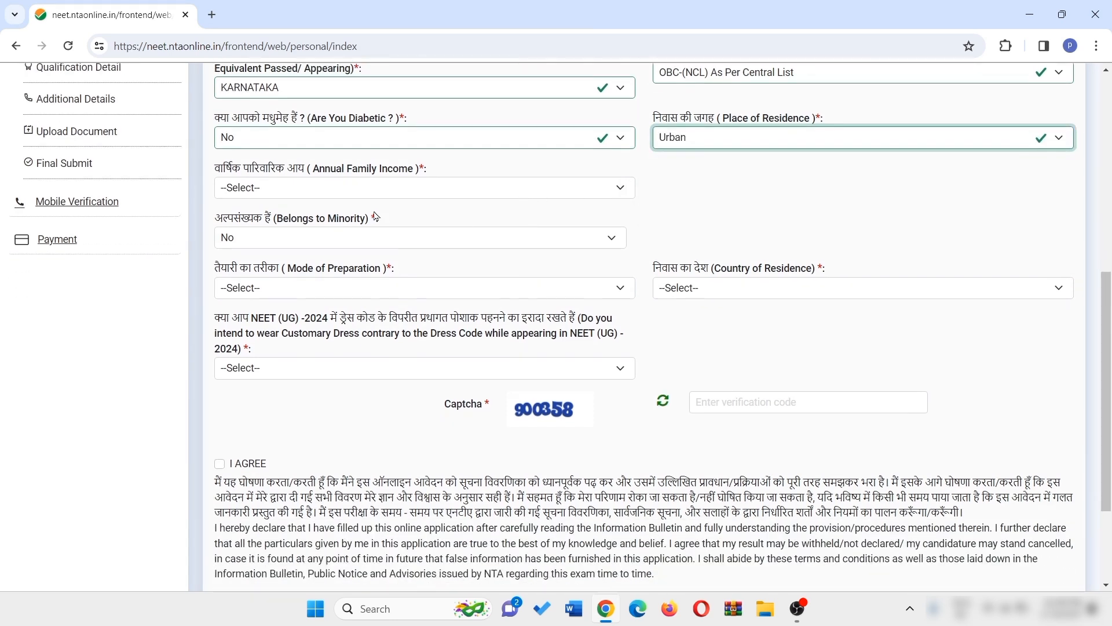
click(449, 196)
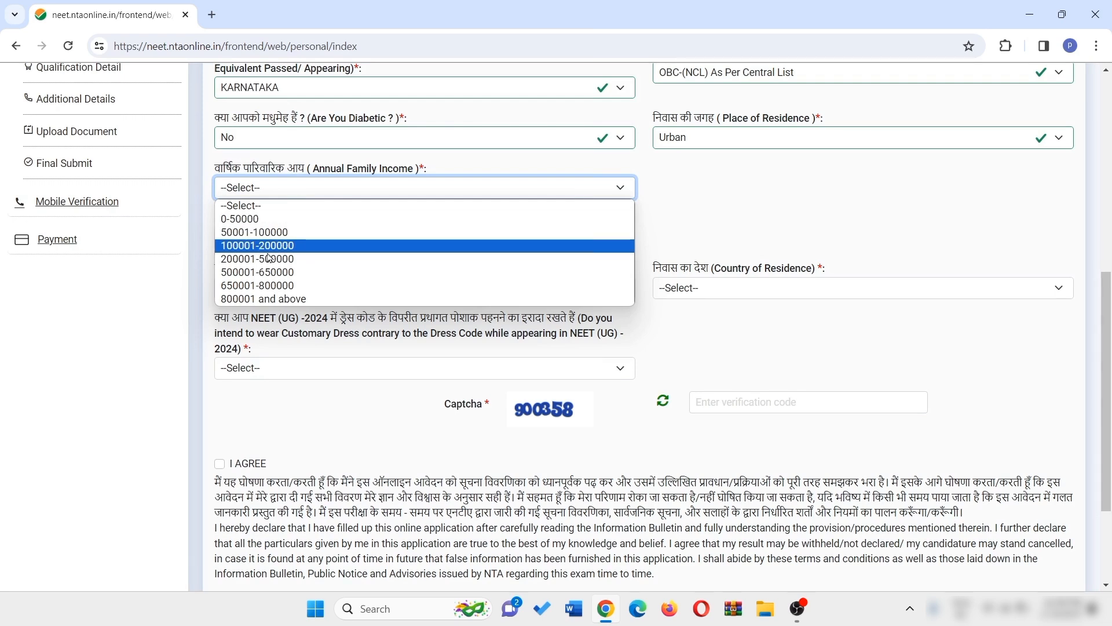
click(284, 246)
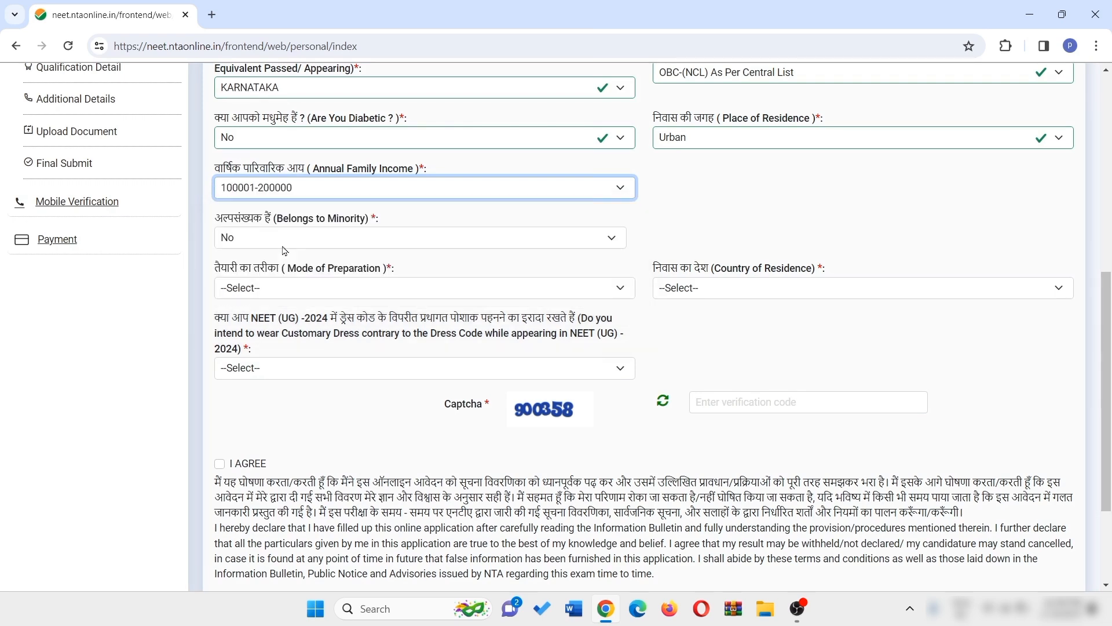
scroll(360, 250, down, 1)
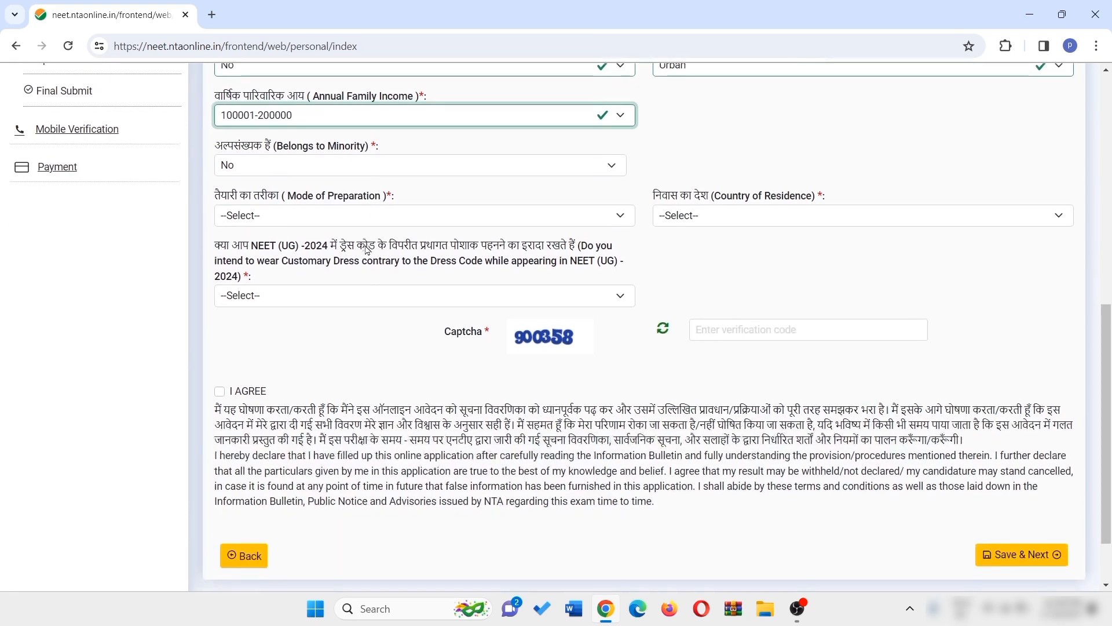
click(294, 170)
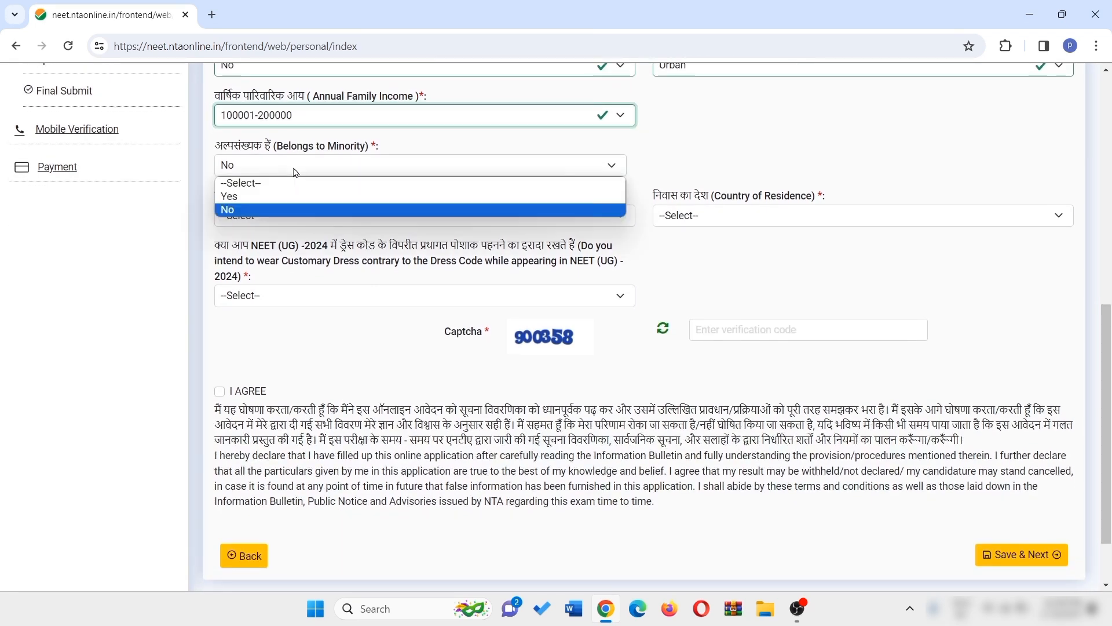
click(276, 211)
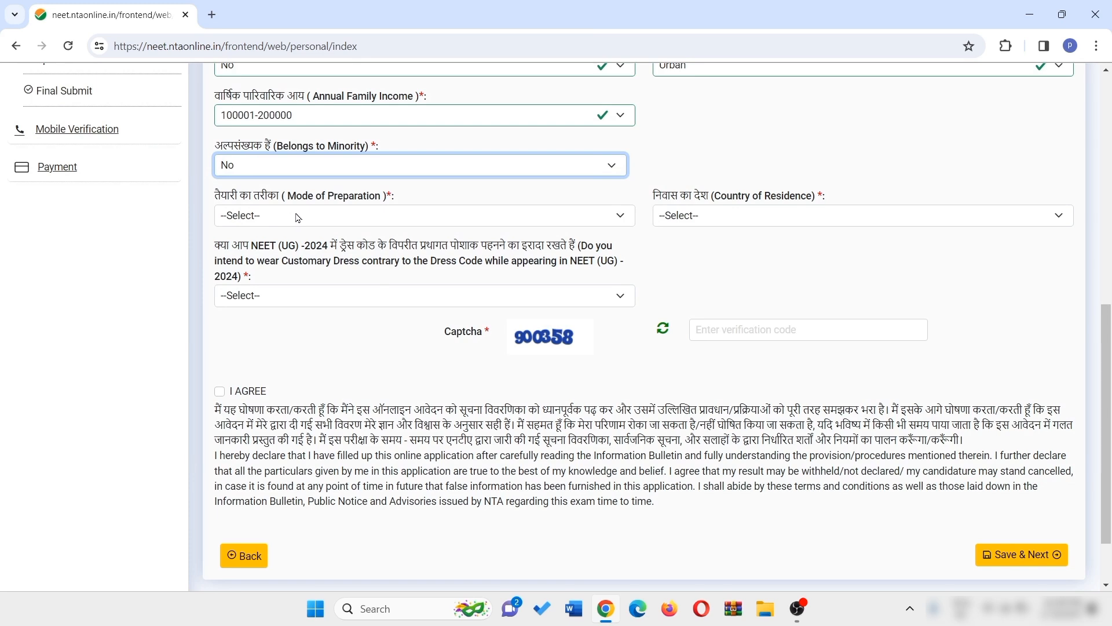
Step: Set preparation mode to Online Coaching, country to INDIA, and dress code answer to Yes
click(296, 218)
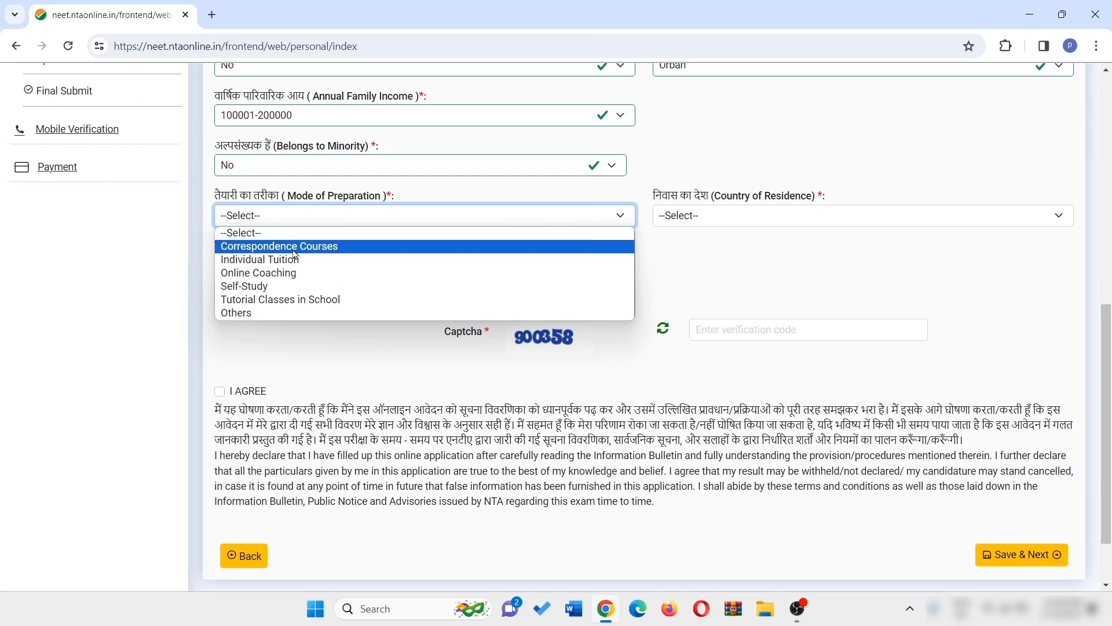
click(238, 273)
click(797, 212)
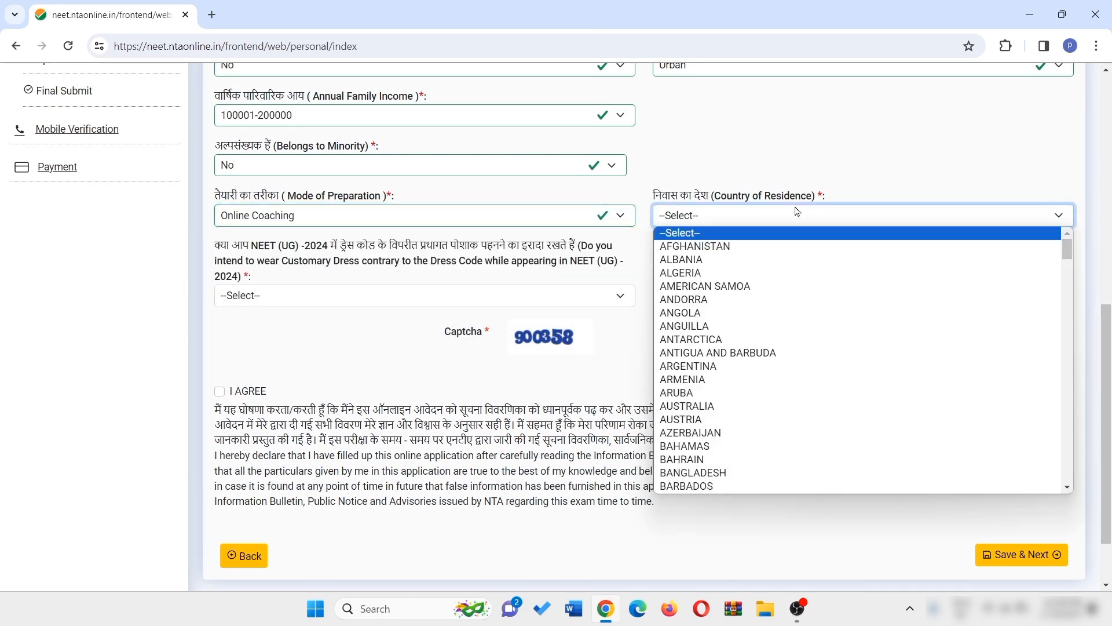
key(i)
scroll(734, 349, down, 6)
scroll(731, 330, up, 3)
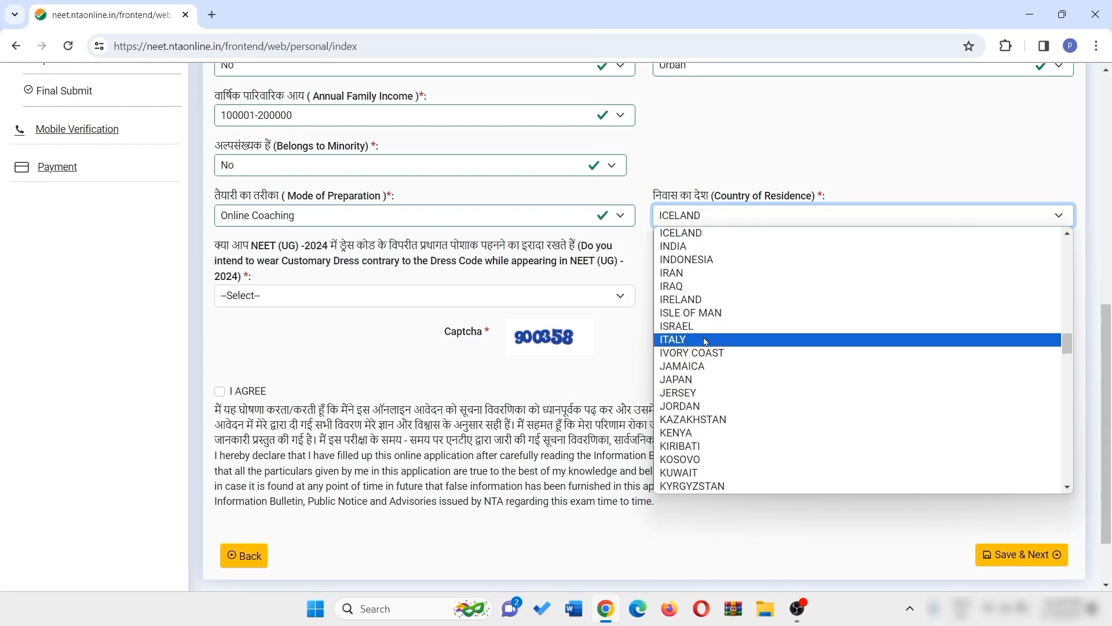
click(673, 245)
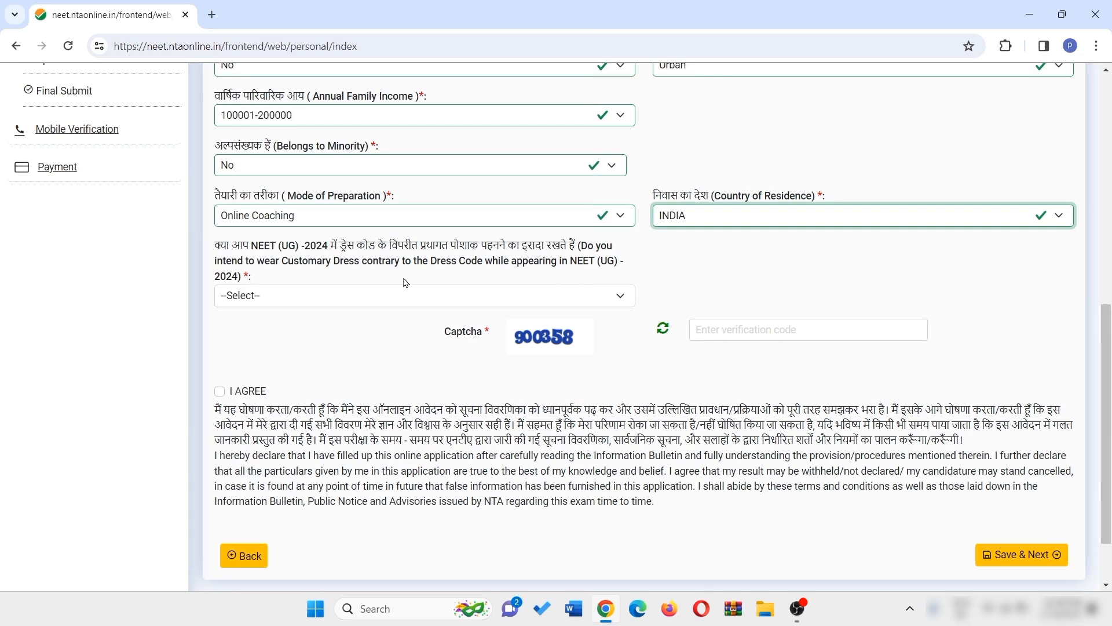
click(404, 297)
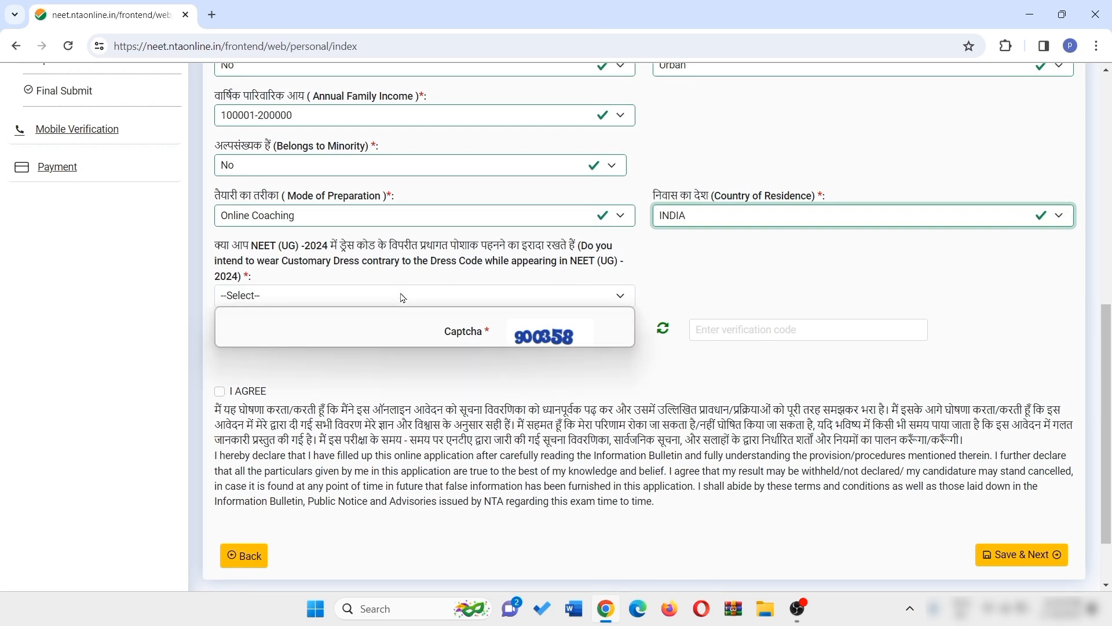
click(333, 324)
Step: Accept the I AGREE declaration, enter the captcha, and save the personal details
click(718, 325)
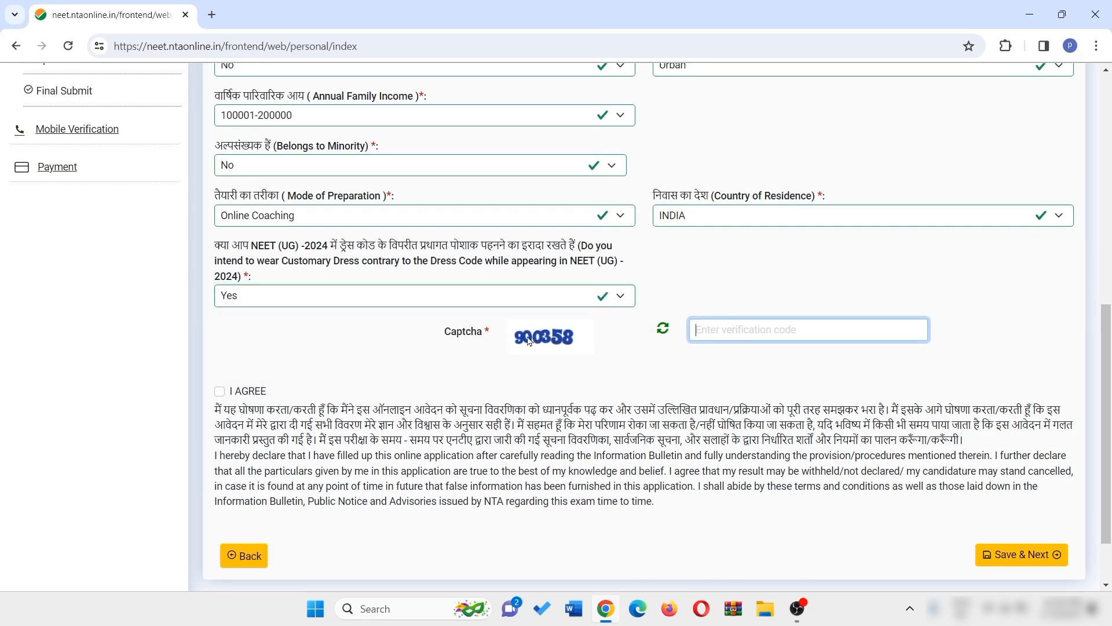
click(220, 392)
click(754, 328)
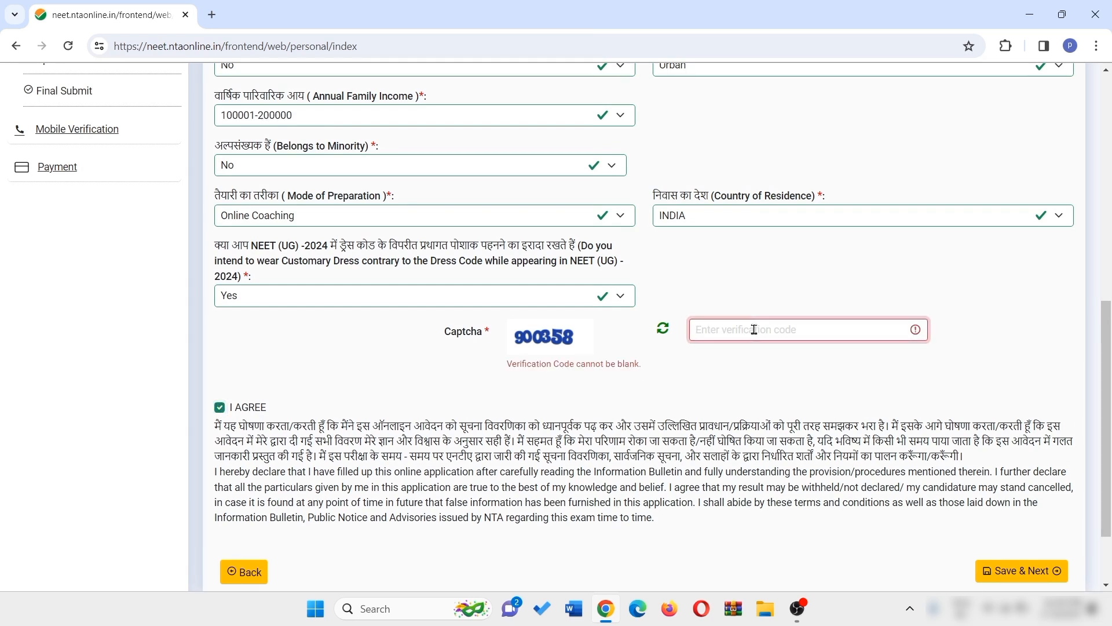
text(900358)
scroll(852, 469, down, 1)
click(1021, 498)
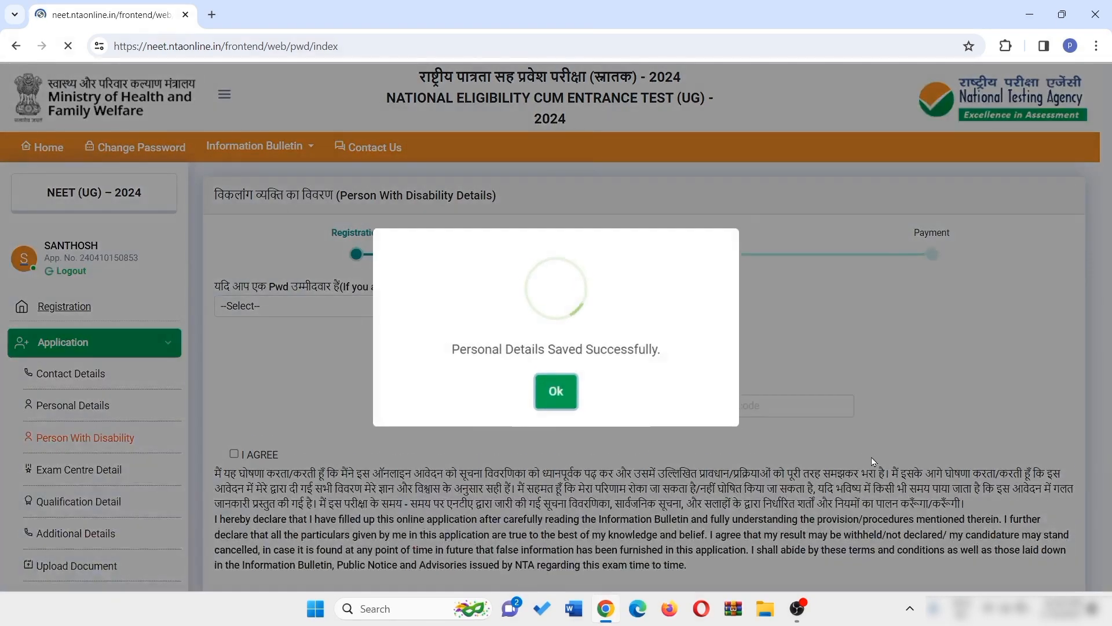
Step: Answer No to Pwd candidate, accept I AGREE, enter the captcha and save
click(552, 400)
scroll(542, 346, down, 1)
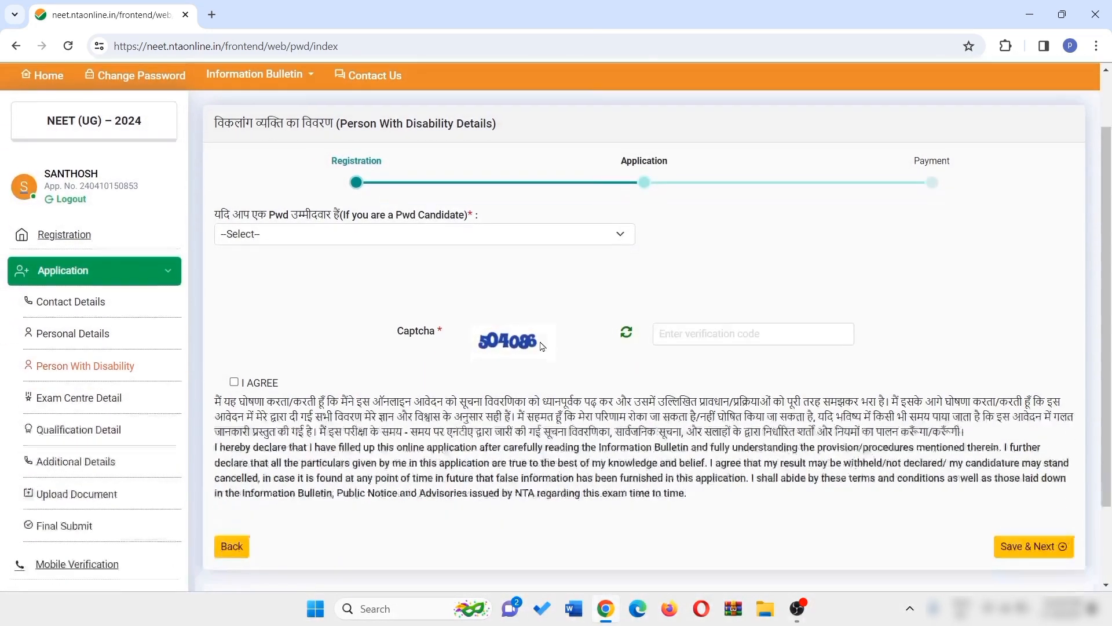
click(408, 234)
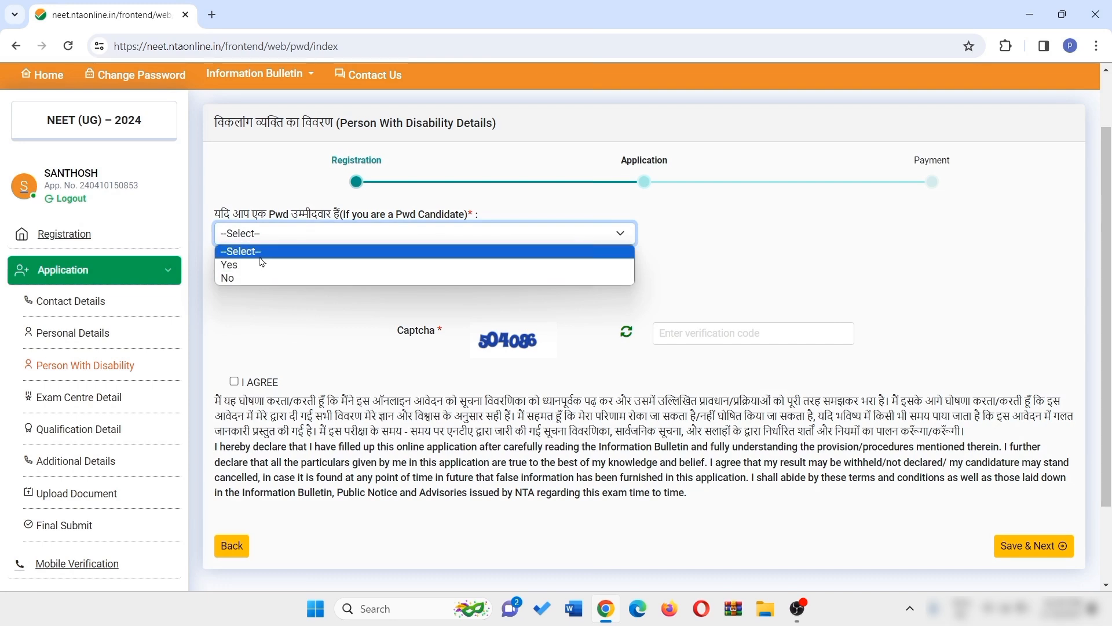
click(256, 279)
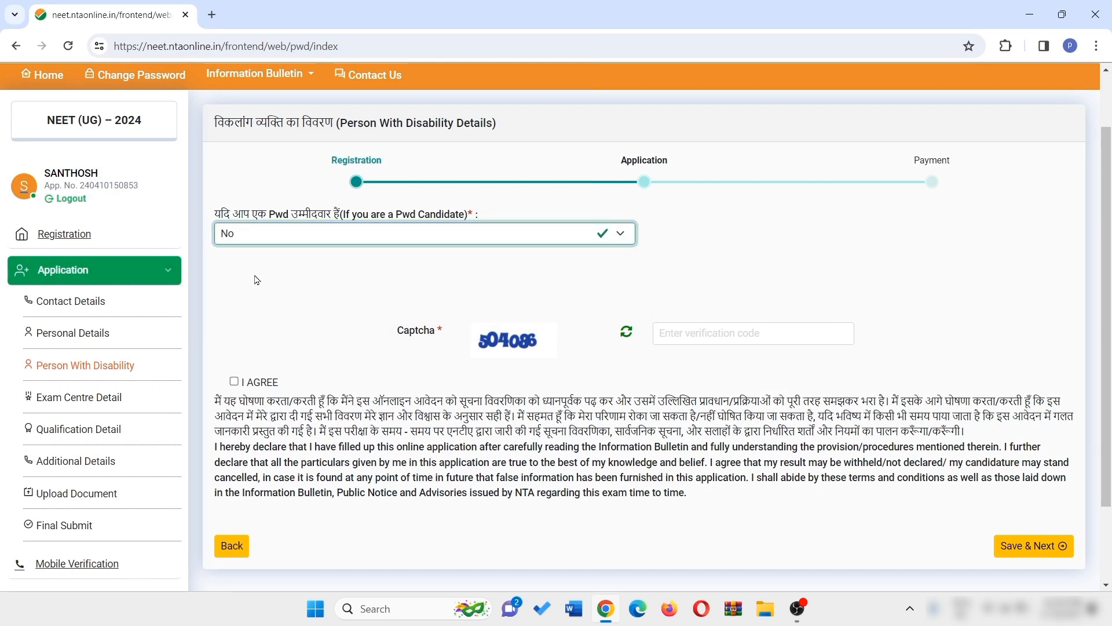
click(234, 381)
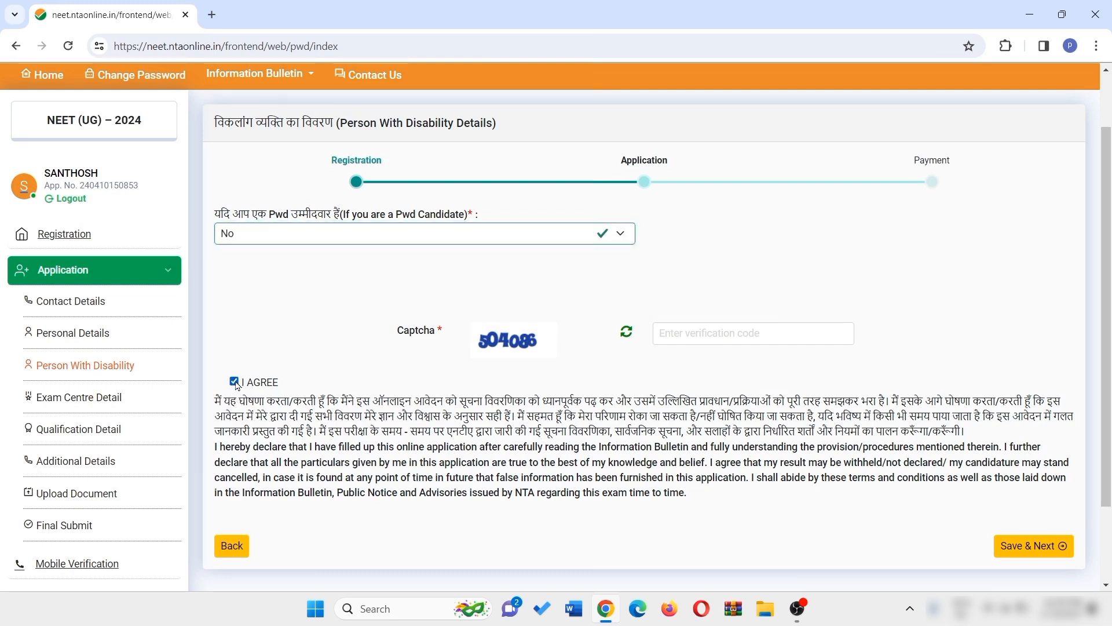
click(722, 336)
text(504086)
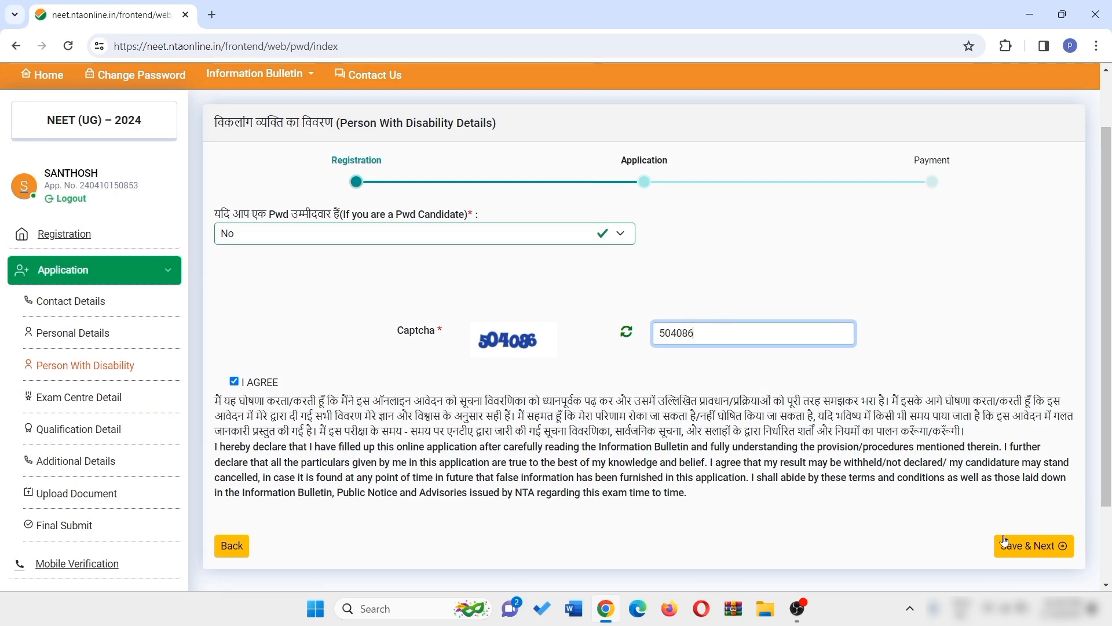
click(1021, 546)
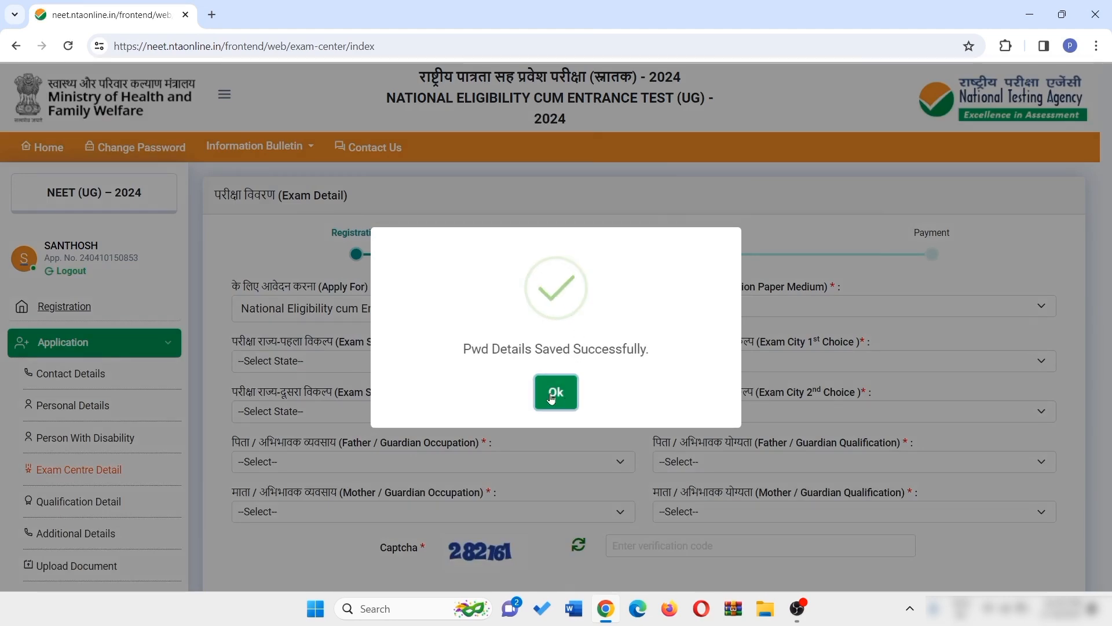
Step: Choose English as paper medium and KARNATAKA as the first-choice exam state
click(554, 393)
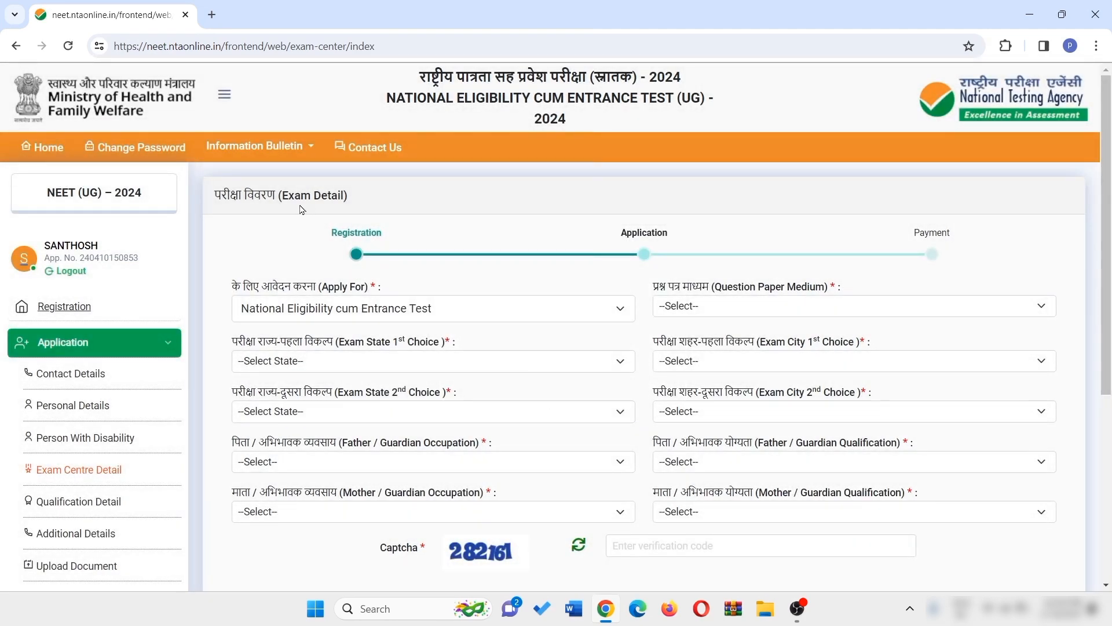
scroll(320, 197, down, 1)
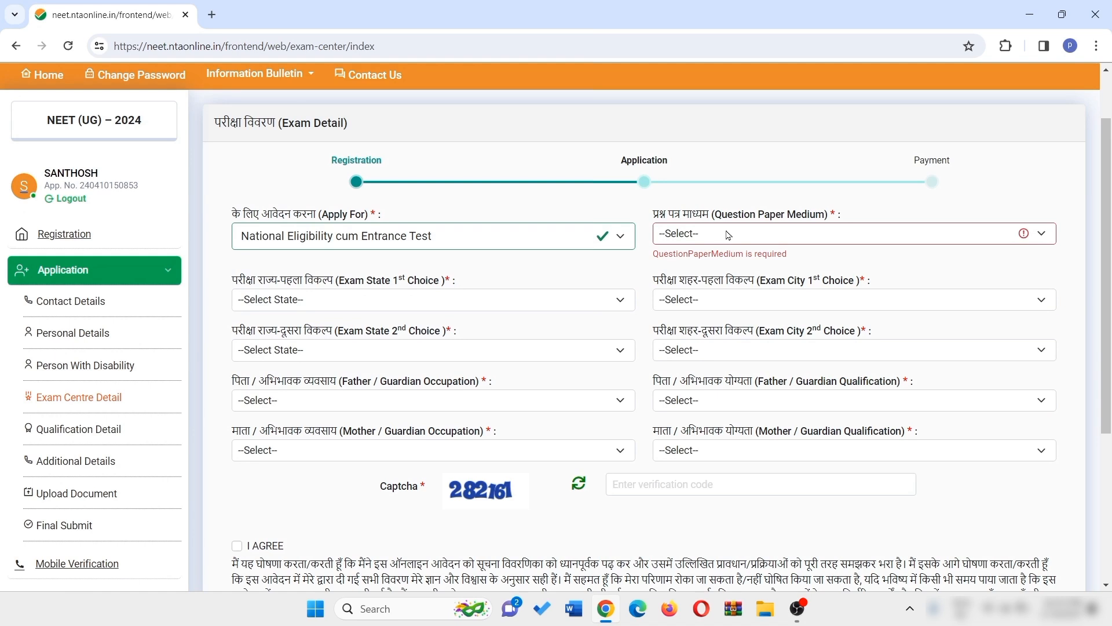
click(728, 233)
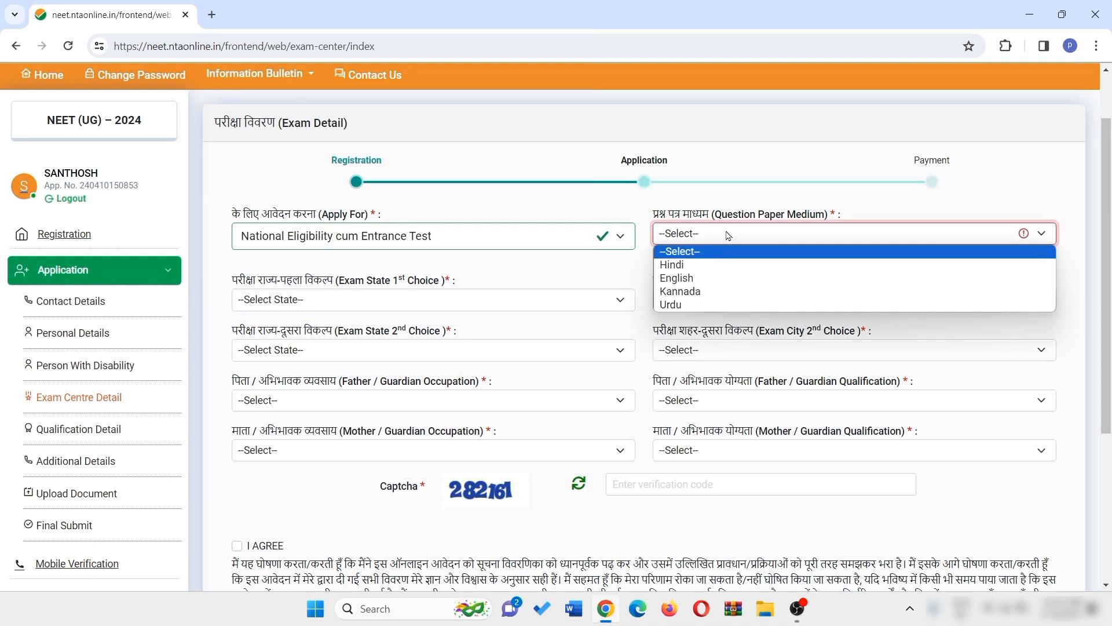
click(673, 279)
scroll(504, 282, down, 1)
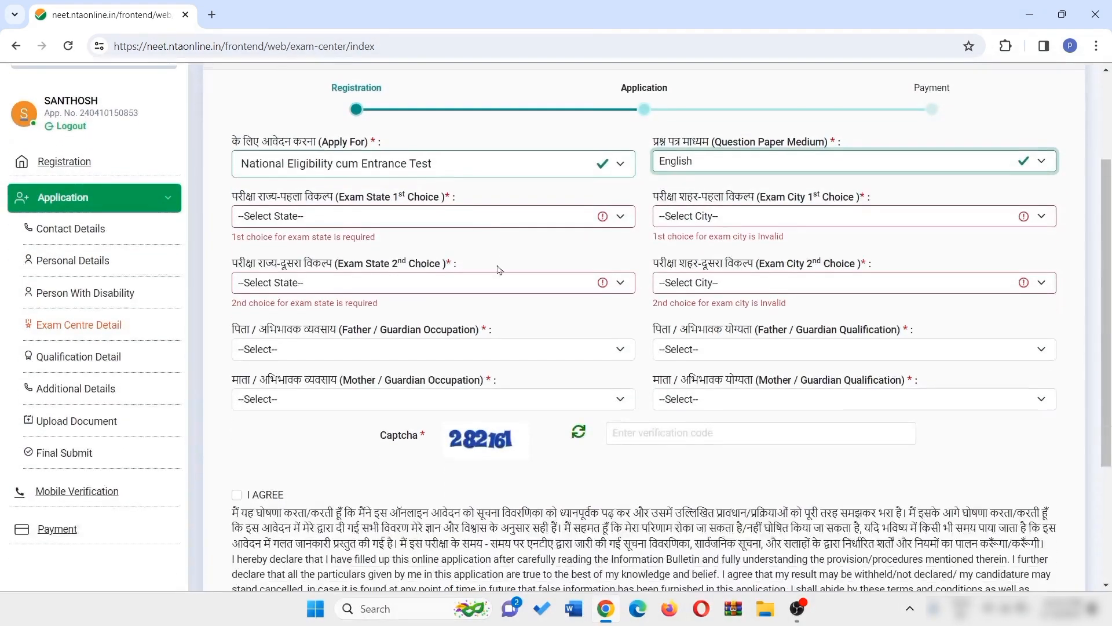
click(480, 221)
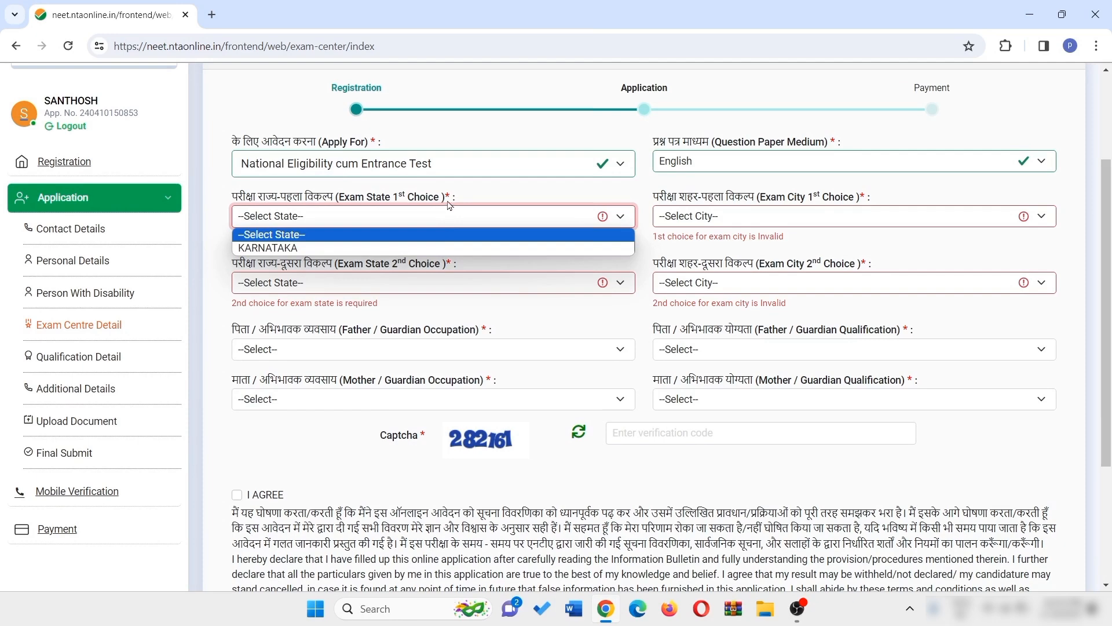
click(432, 247)
Step: Pick Hassan as first city, then KARNATAKA and Gulbarga/Kalaburgi as second-choice state and city
click(852, 220)
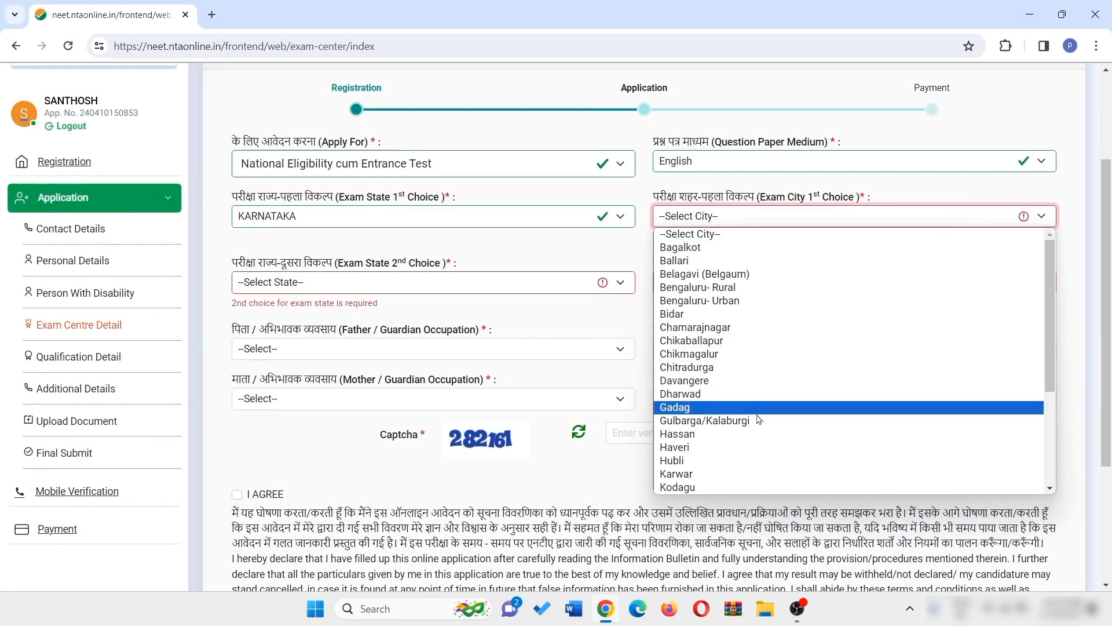
scroll(764, 318, down, 5)
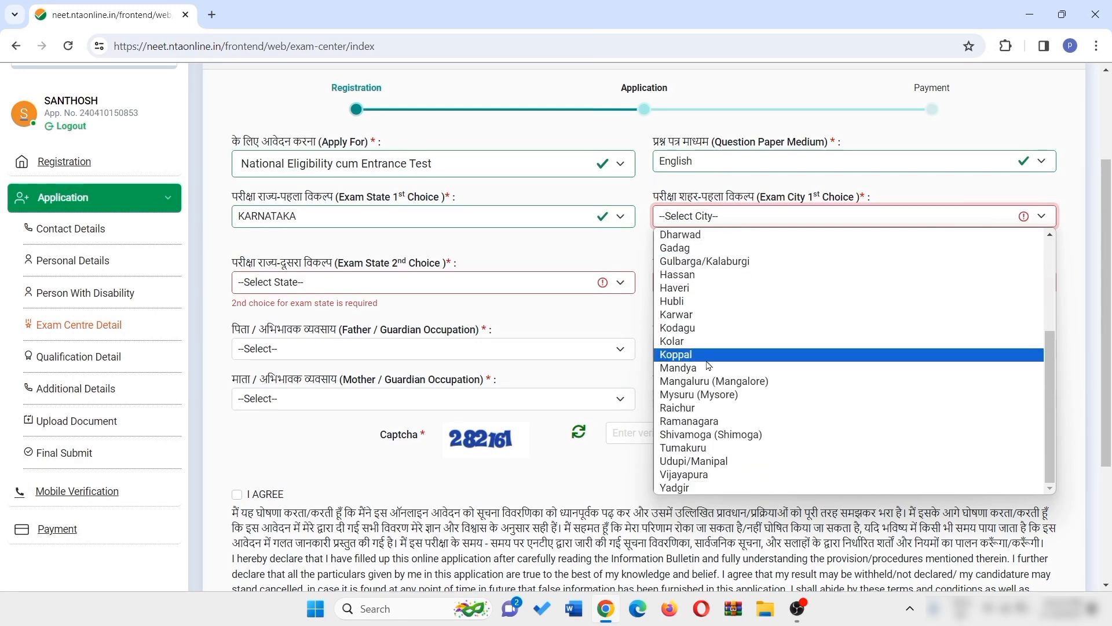
click(706, 277)
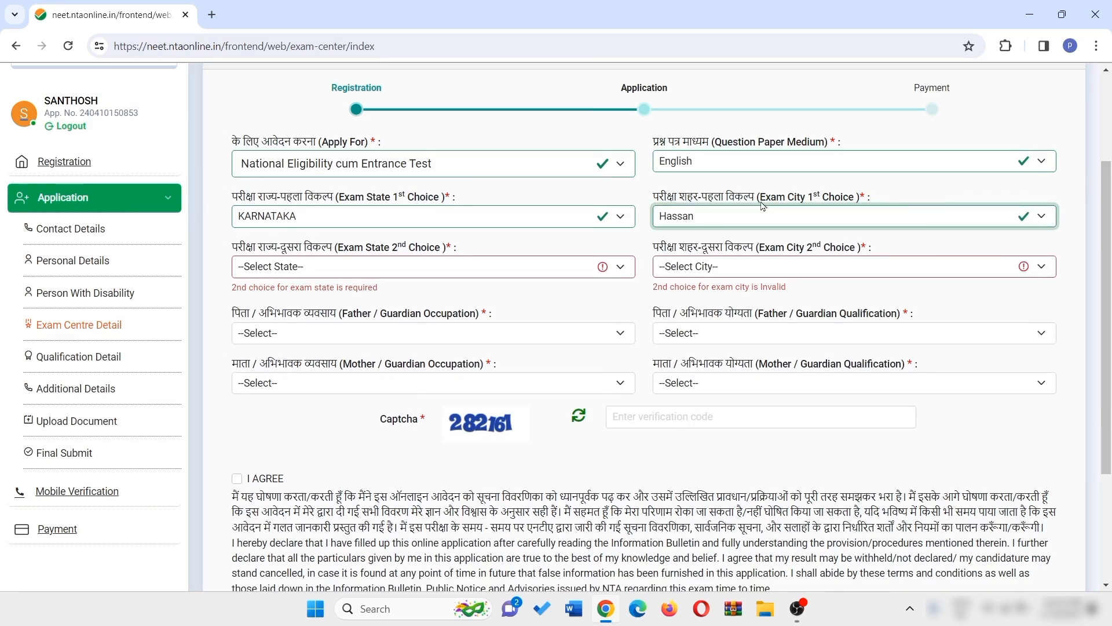
click(475, 275)
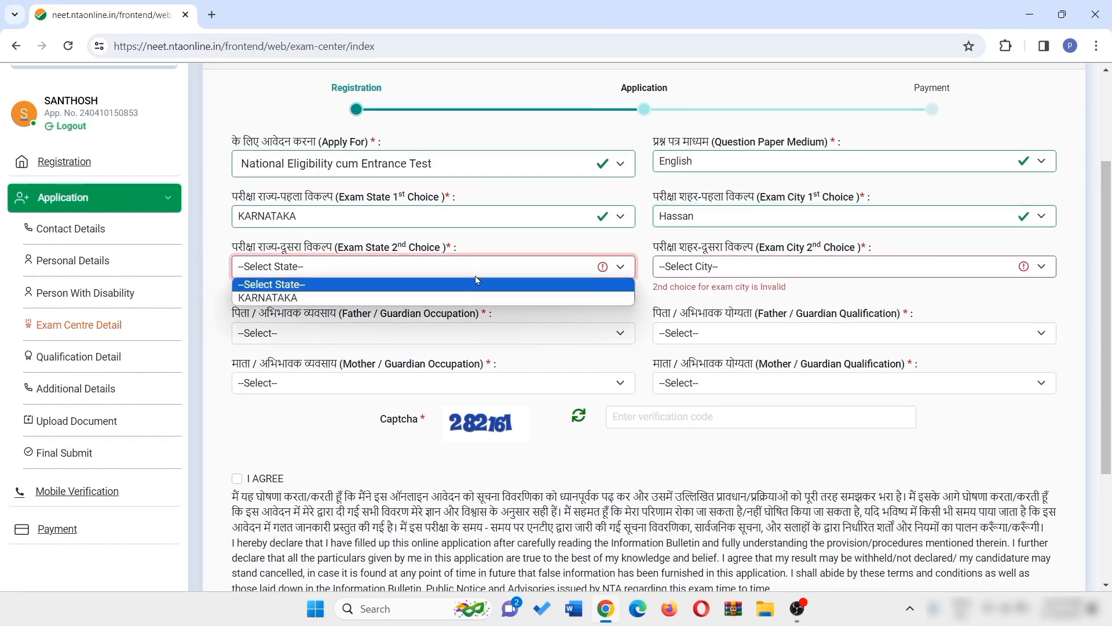
click(449, 301)
click(711, 266)
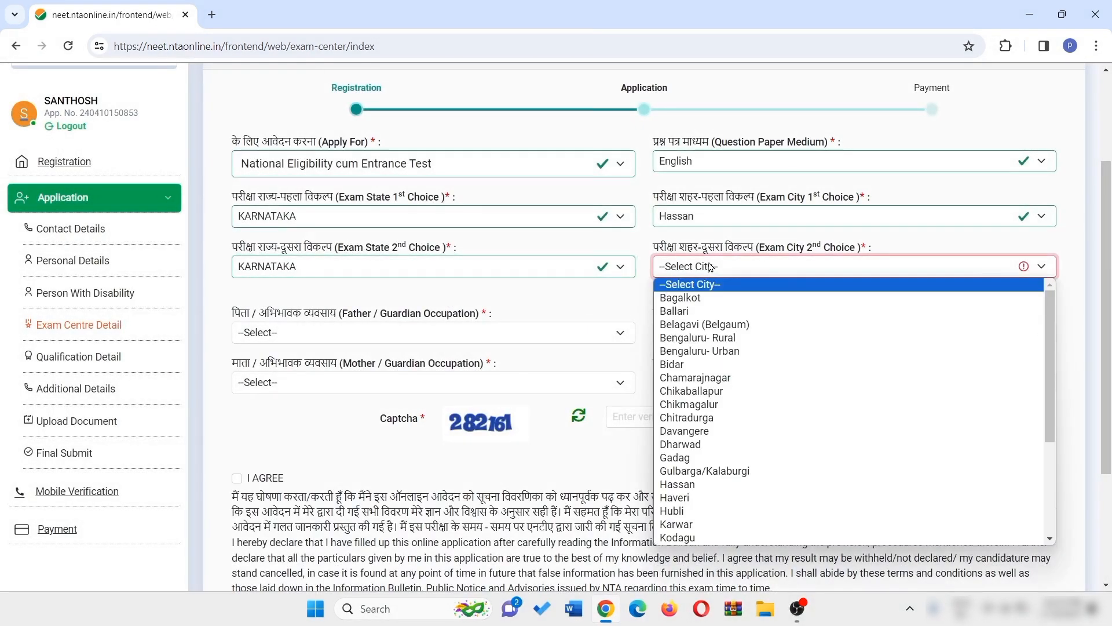
scroll(712, 406, down, 3)
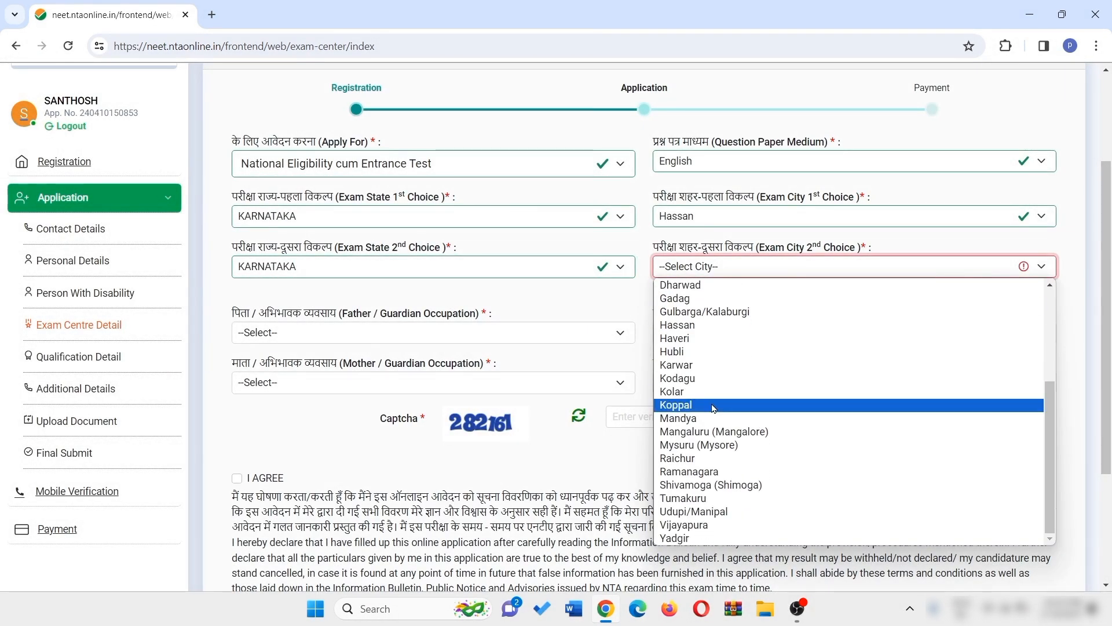
click(705, 312)
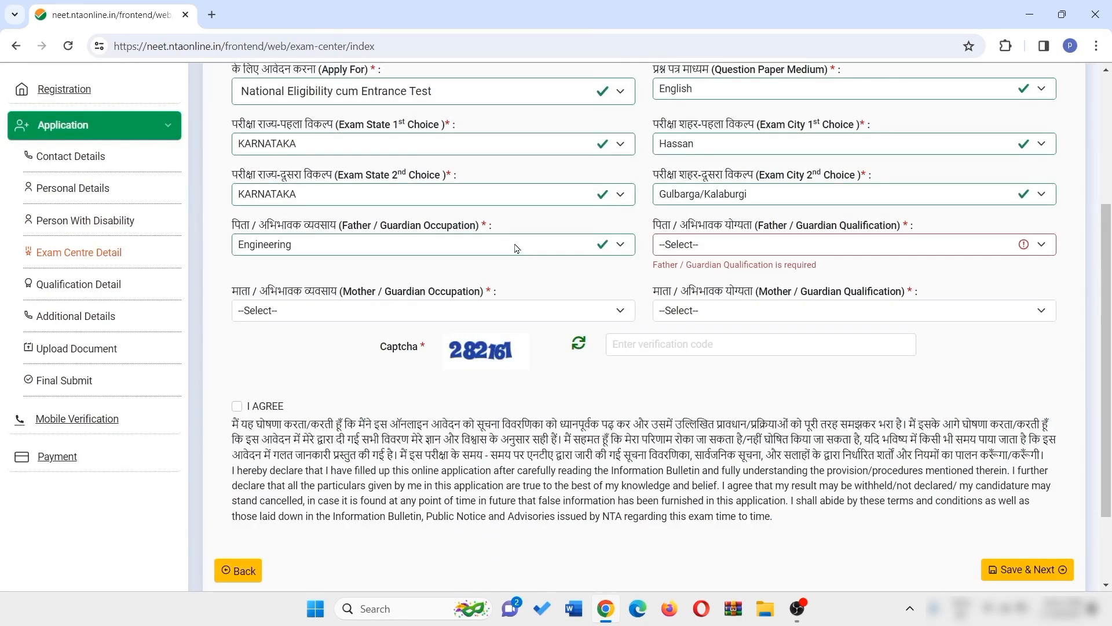
Step: Set father to Engineering/Graduate and mother to Others/Graduate for occupation and qualification
click(517, 248)
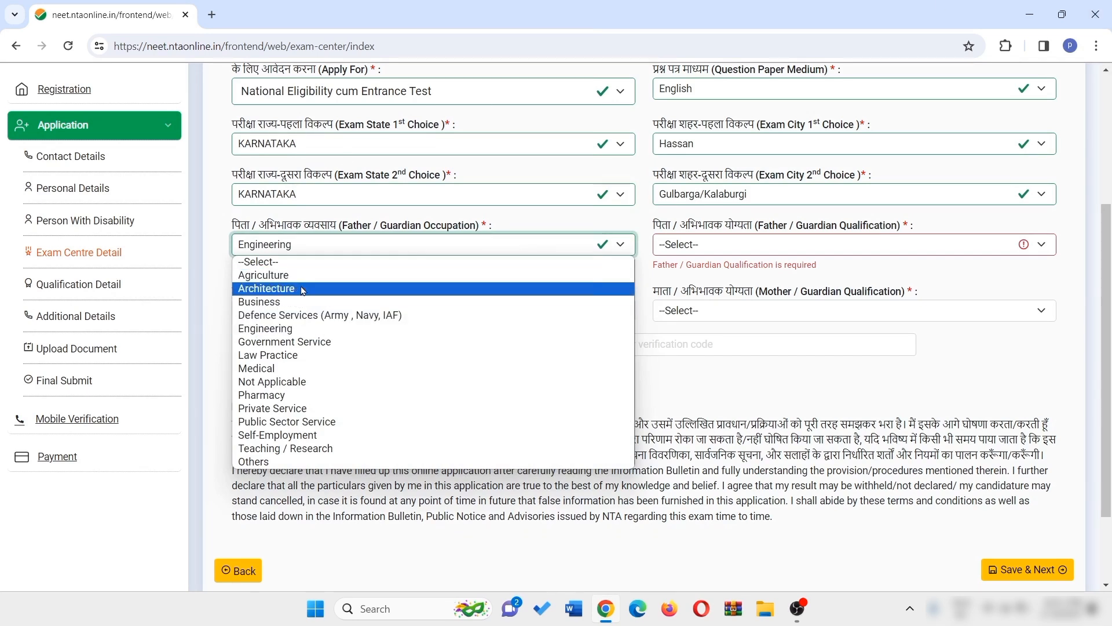
click(316, 342)
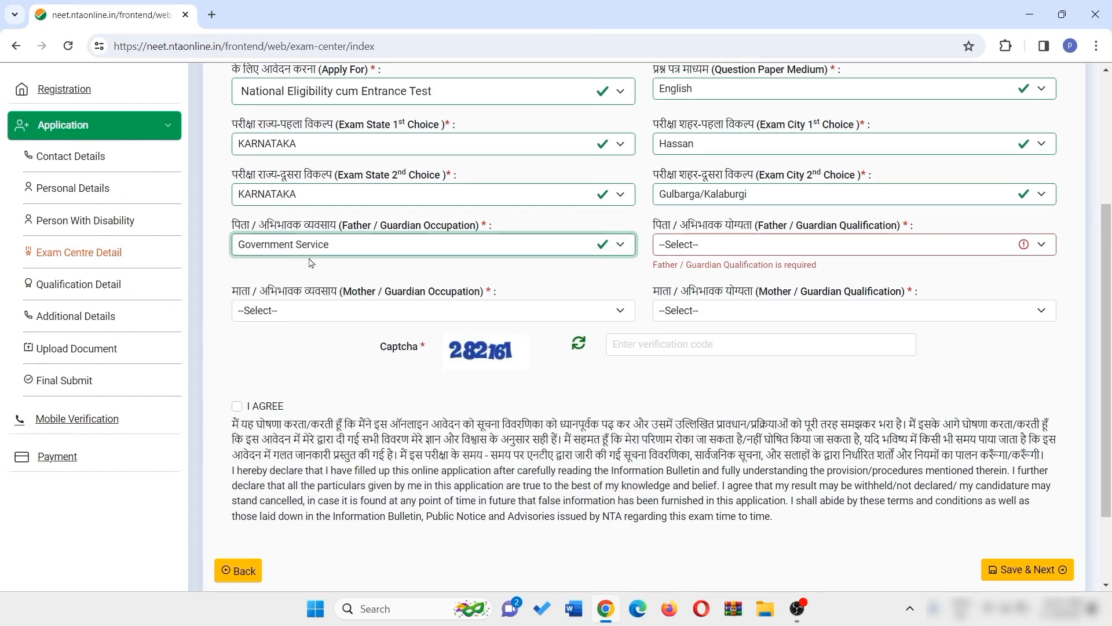
click(358, 246)
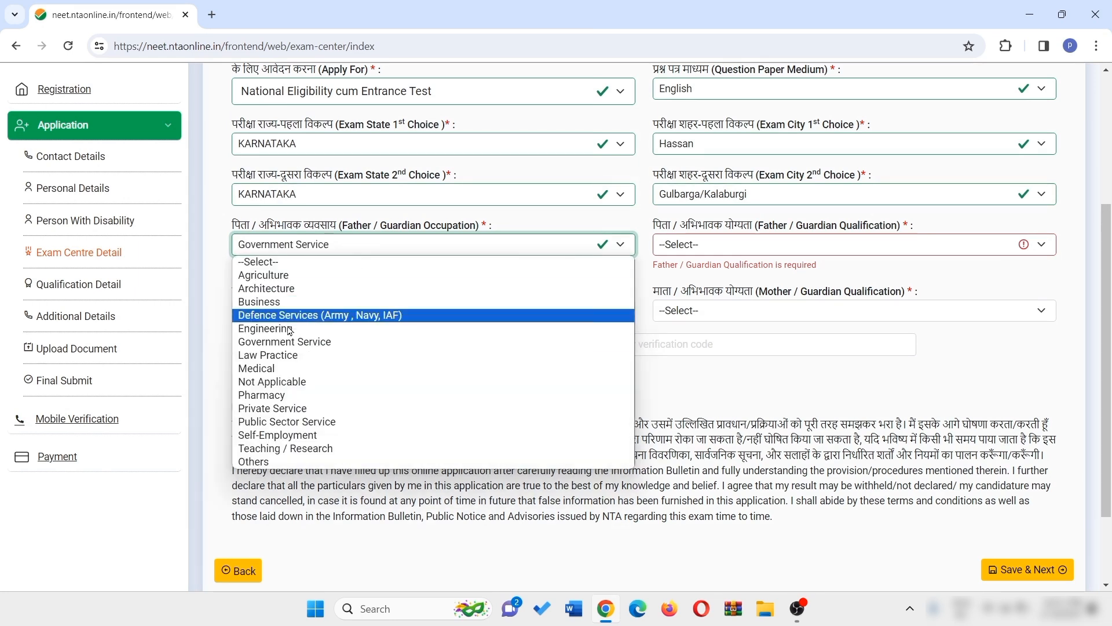
click(290, 329)
click(723, 243)
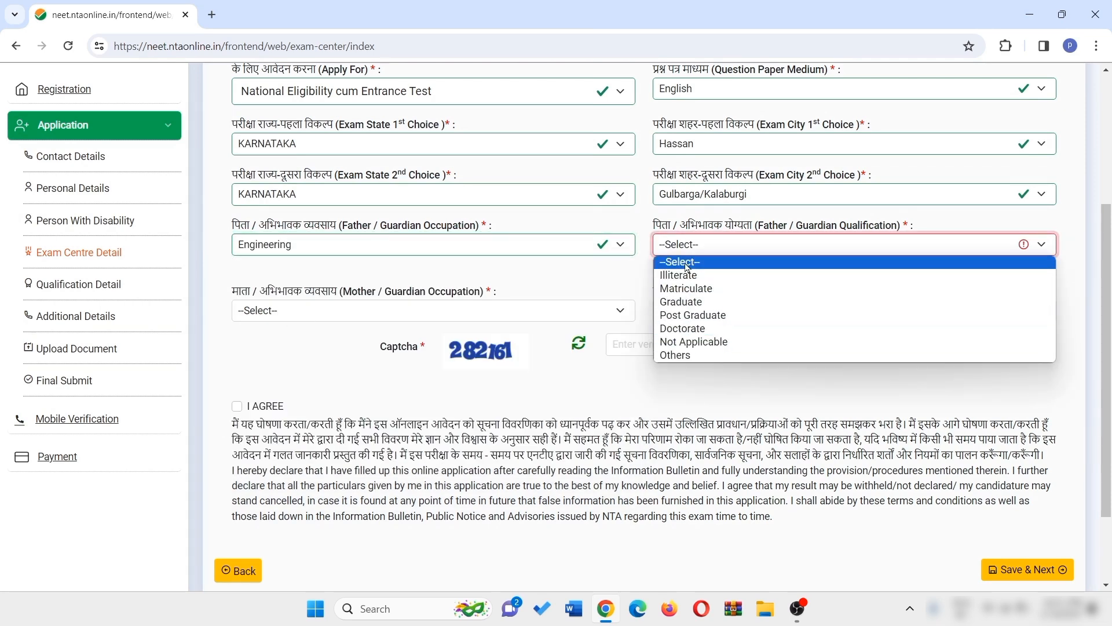
click(688, 302)
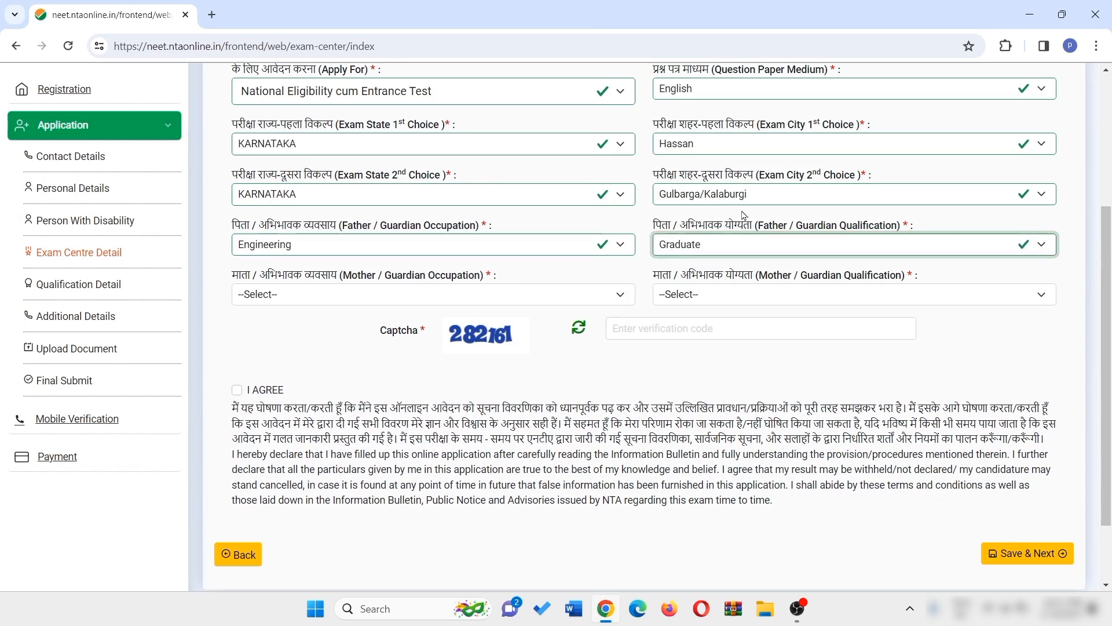
click(390, 295)
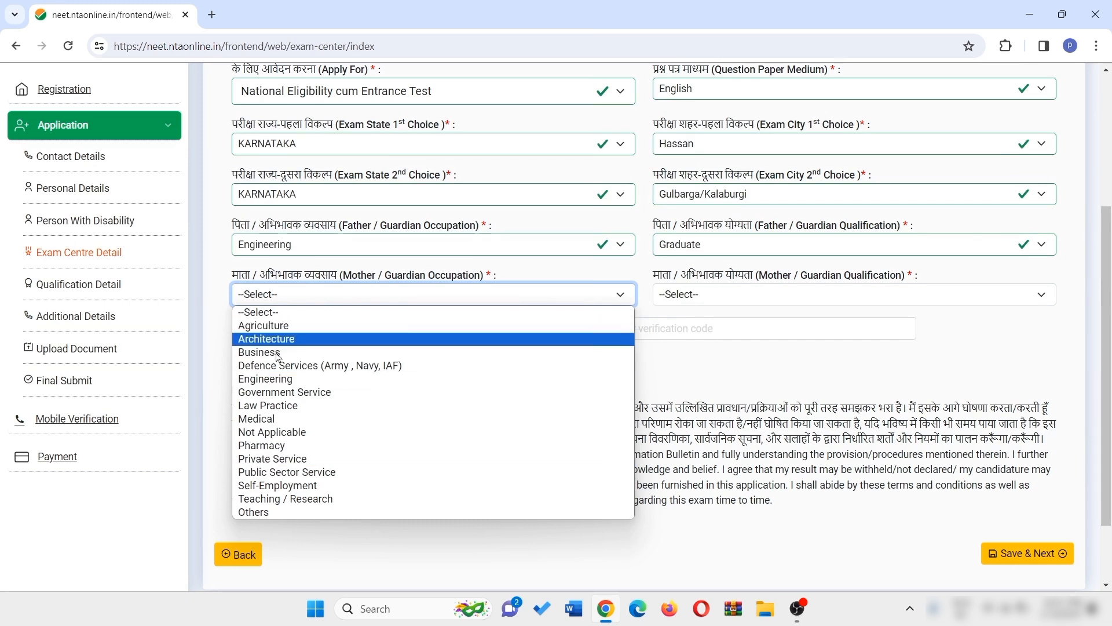
click(258, 513)
click(727, 299)
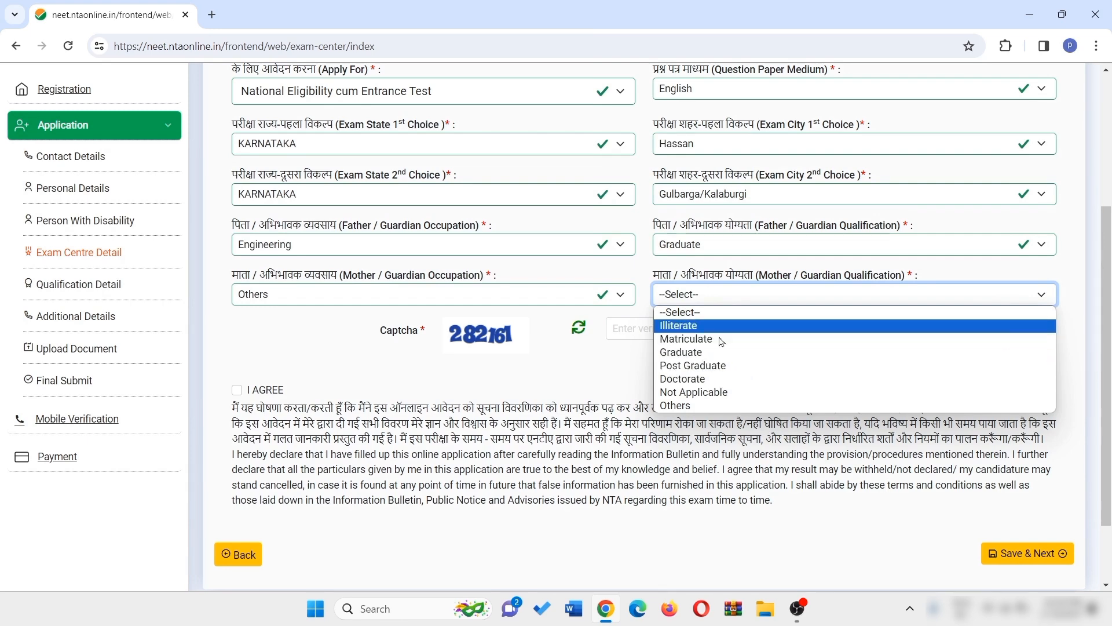
click(711, 354)
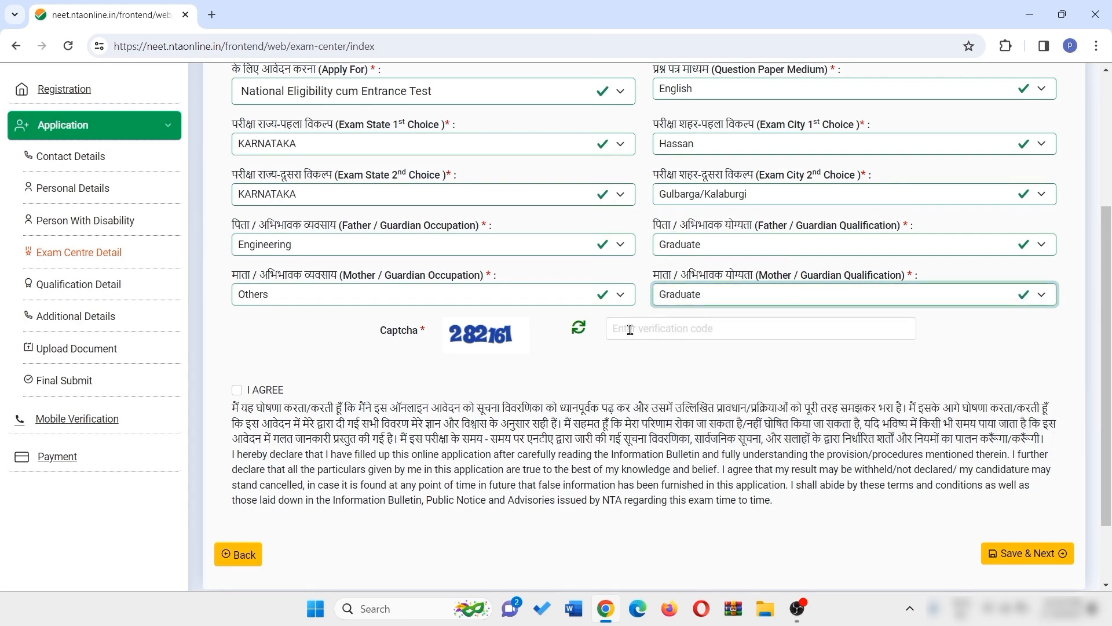
Step: Accept the declaration, enter the captcha, and save the exam details
scroll(514, 336, down, 2)
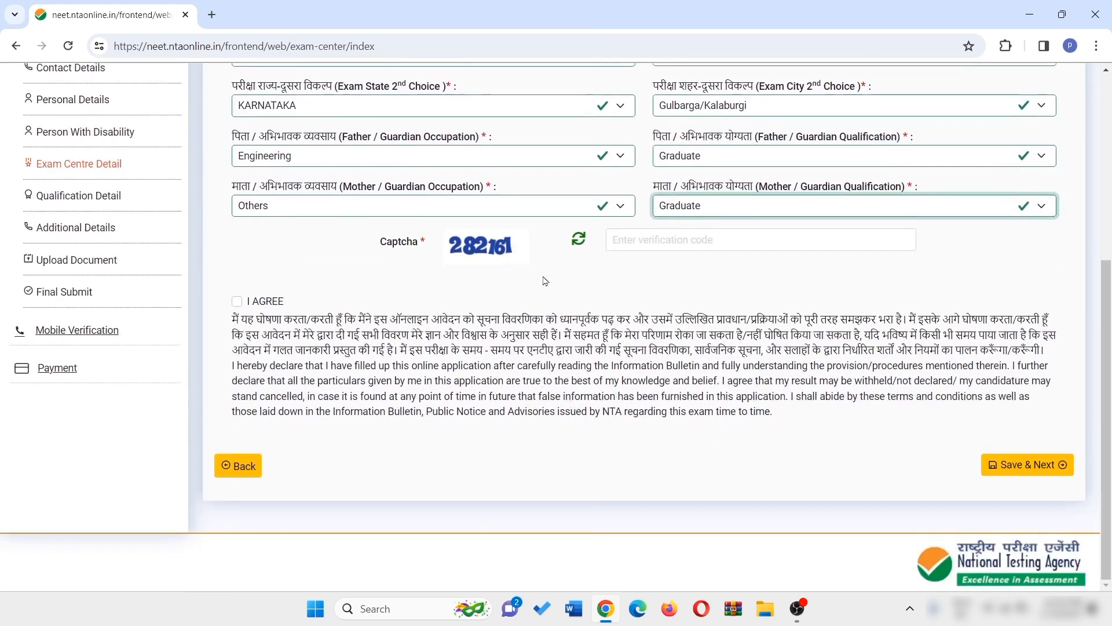
click(237, 302)
click(679, 238)
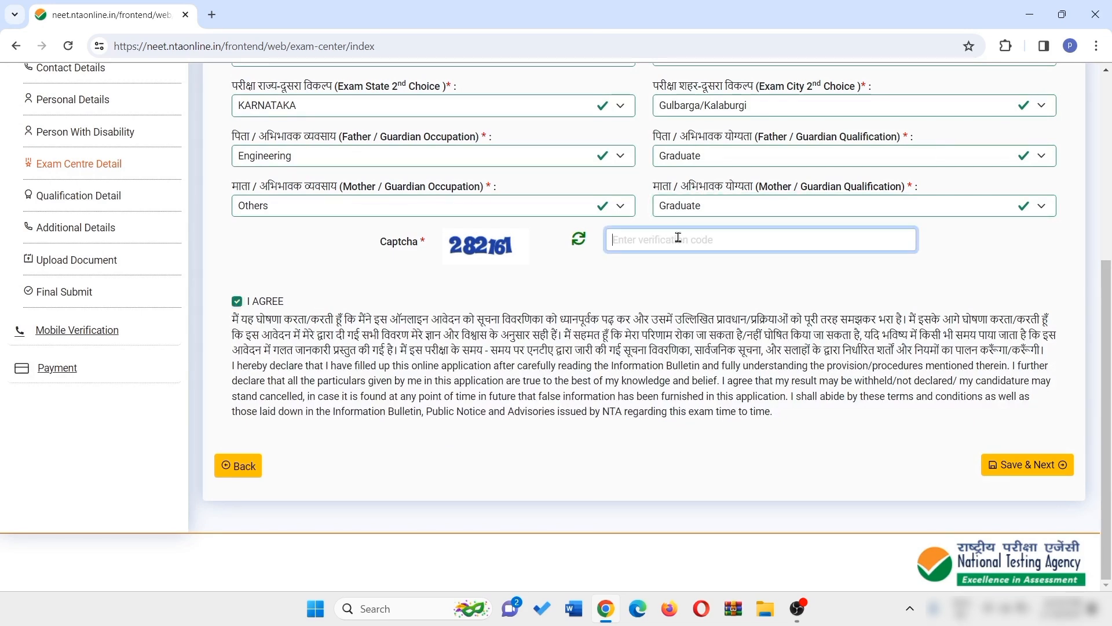
text(282161)
click(1029, 468)
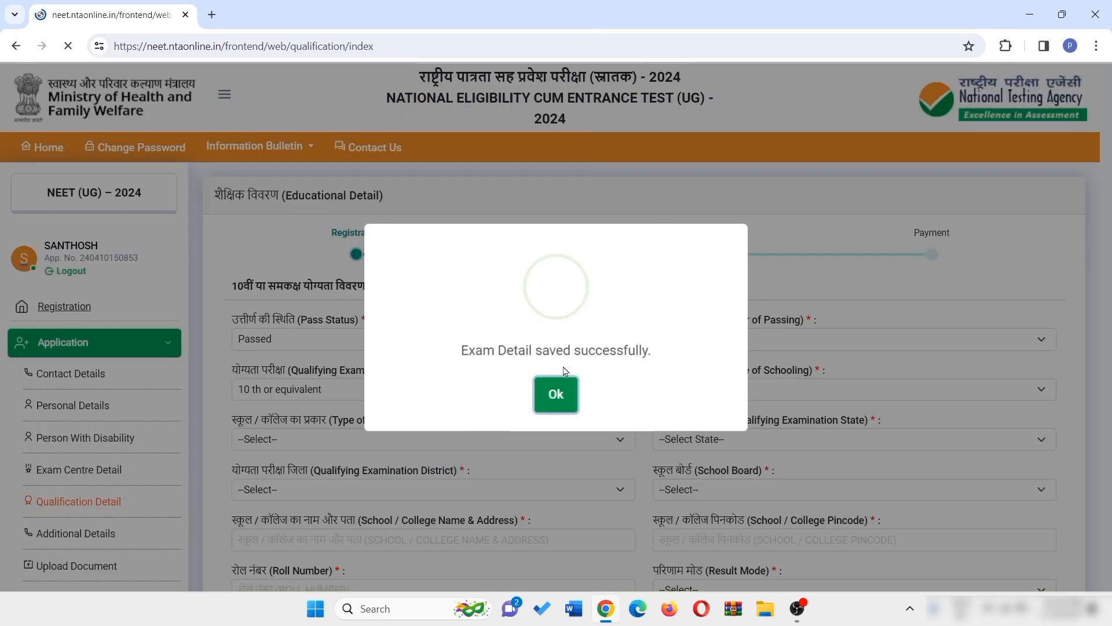
Step: Keep the 10th status as Passed and set its year of passing to 2019
click(557, 393)
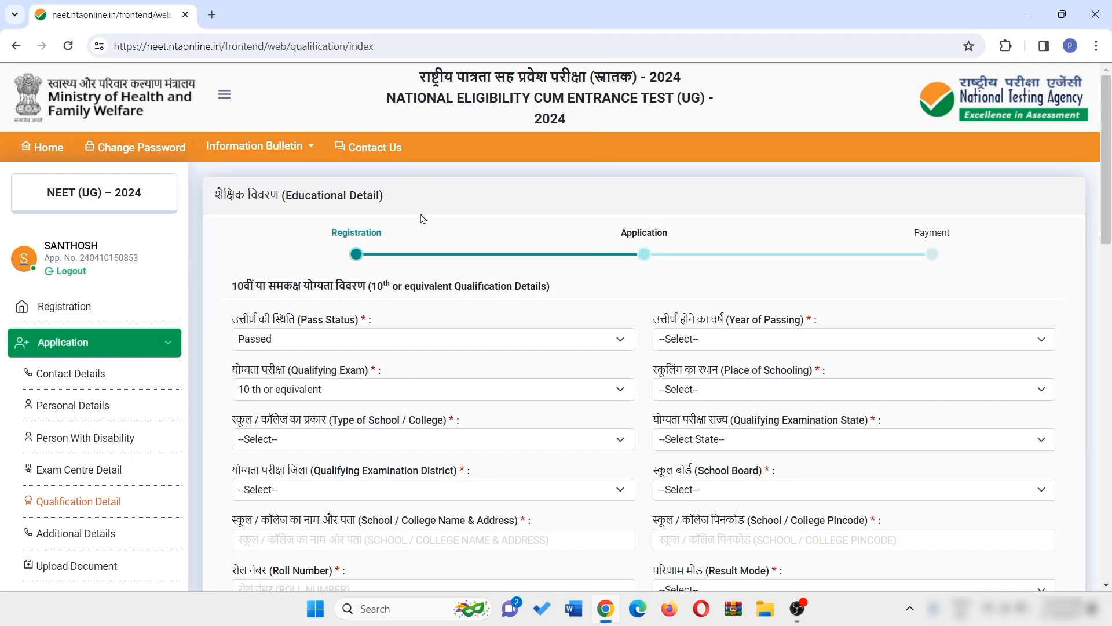
scroll(423, 219, down, 2)
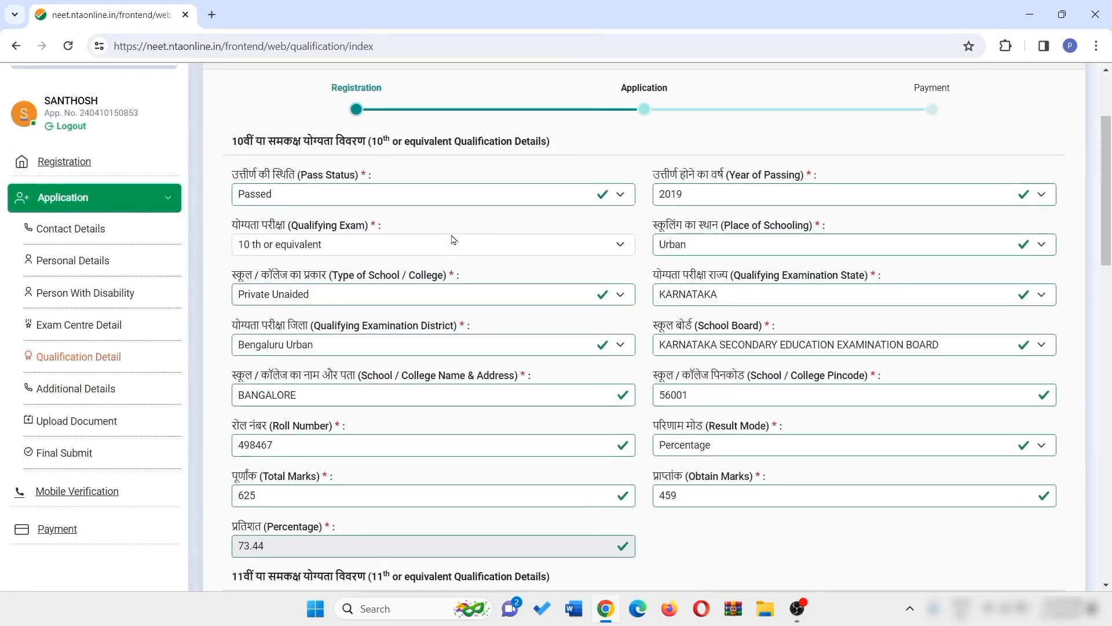
scroll(453, 240, down, 7)
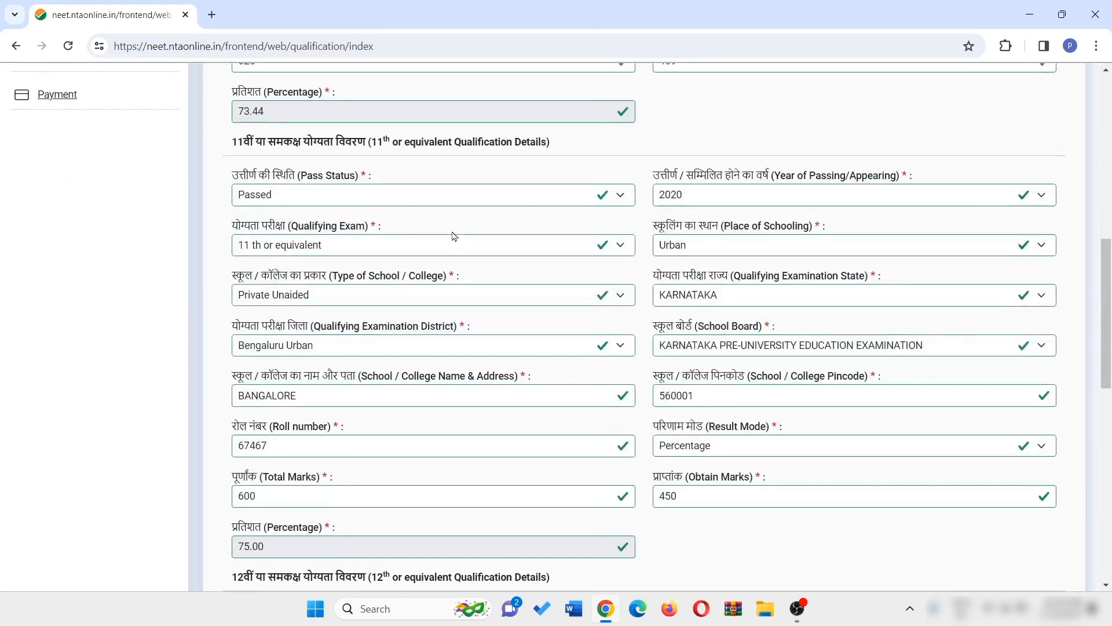
scroll(454, 236, down, 5)
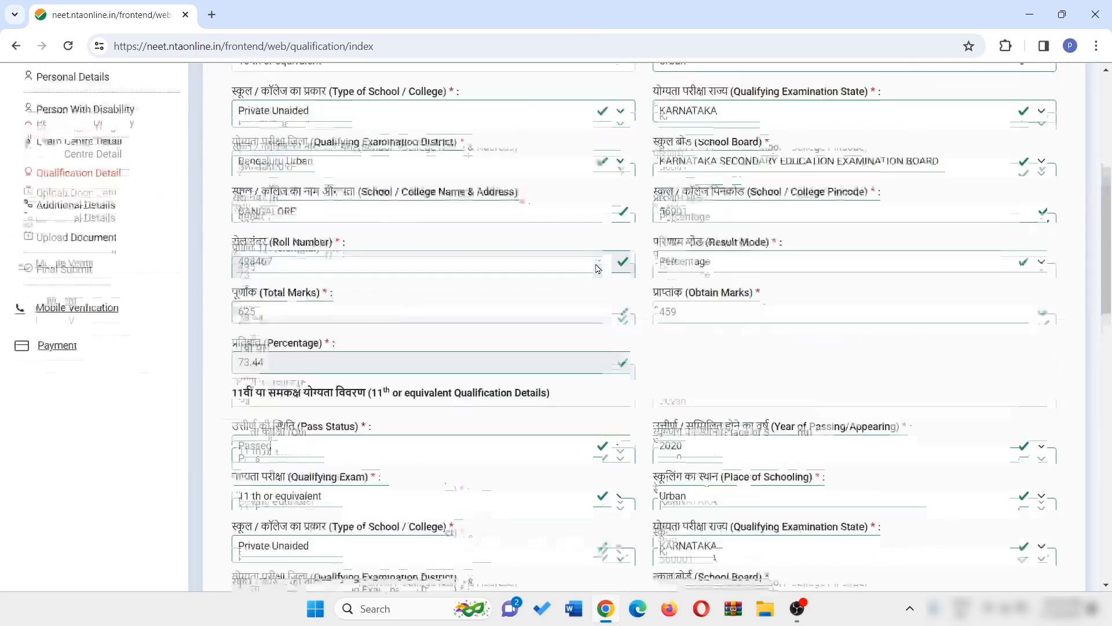
scroll(586, 243, up, 3)
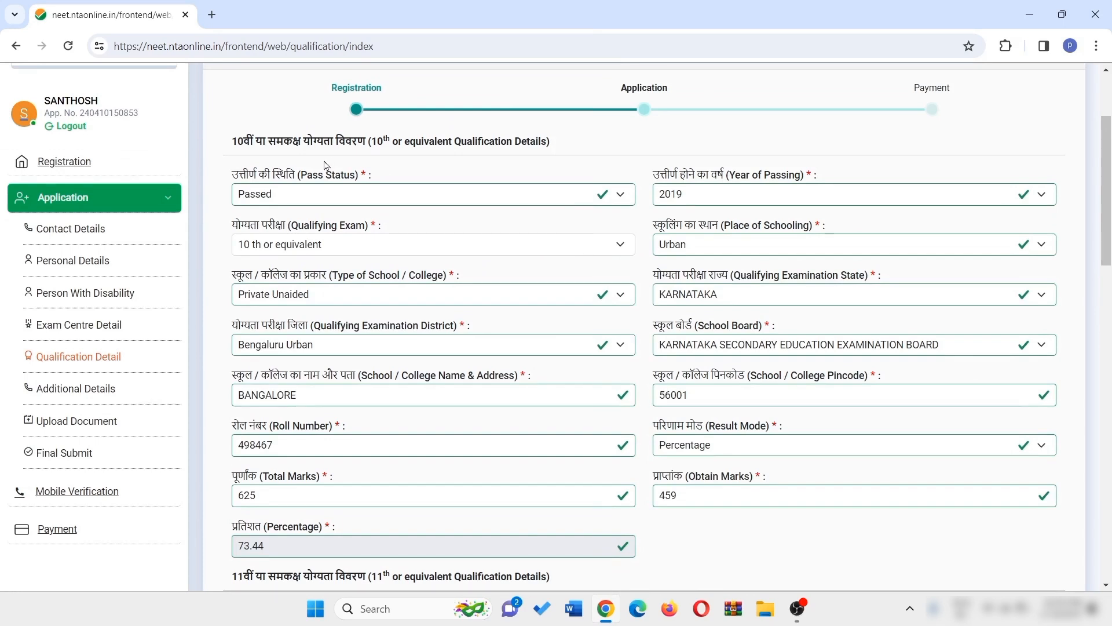
click(371, 196)
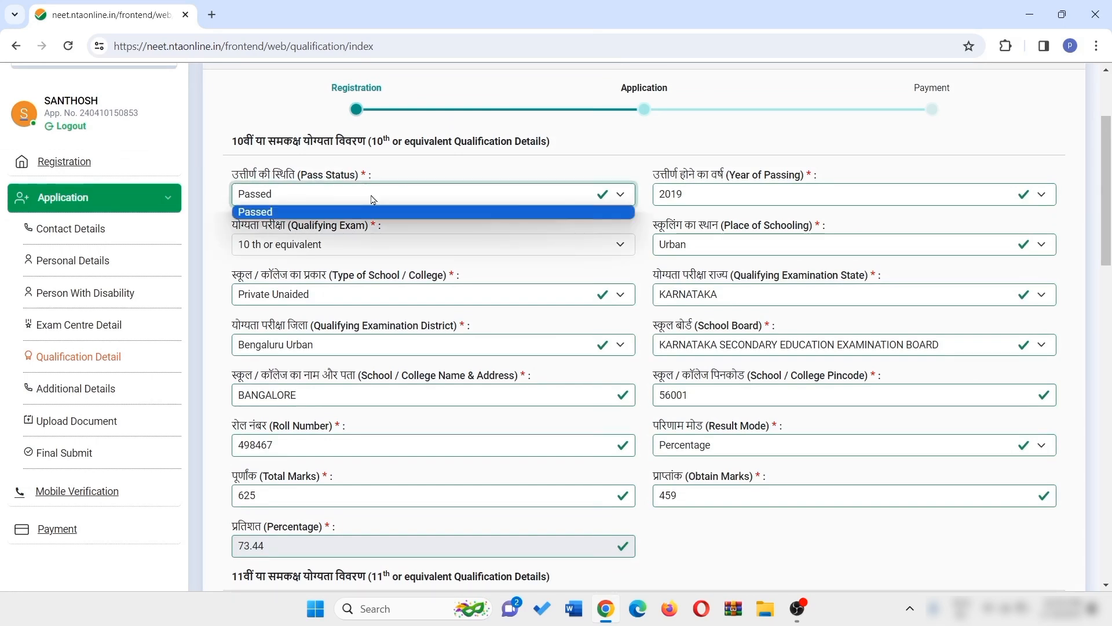
click(366, 212)
click(675, 199)
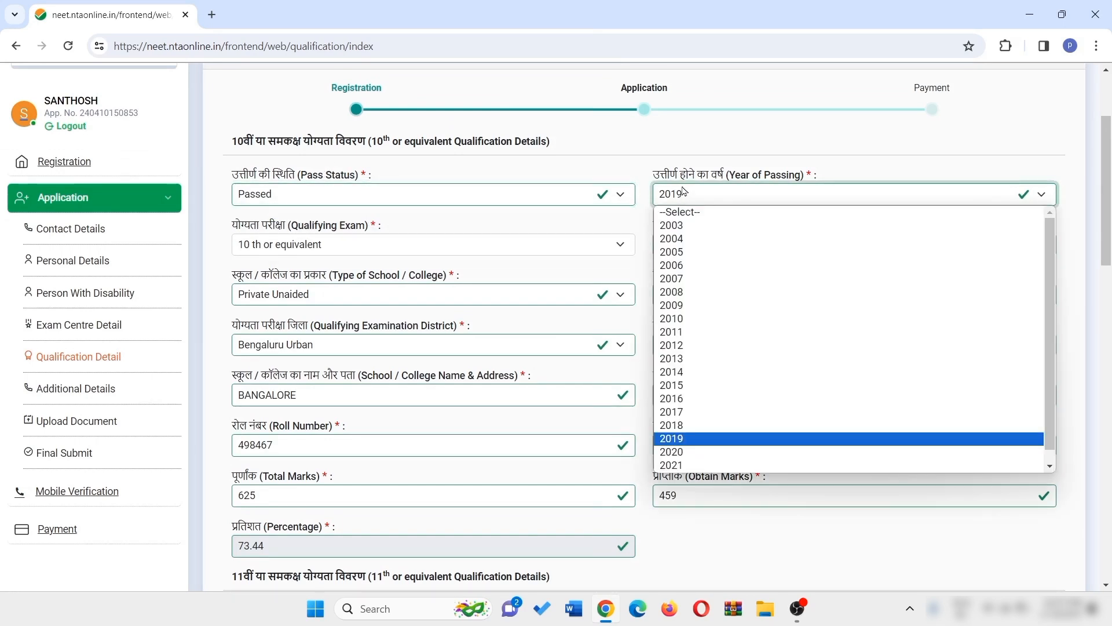
click(676, 439)
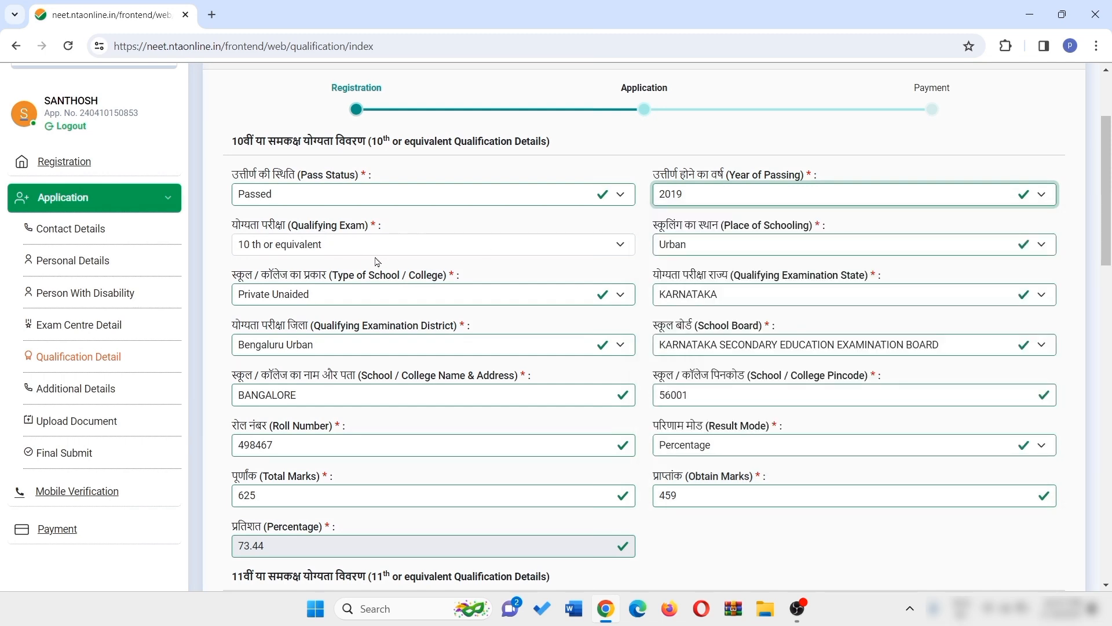
Step: Confirm the 10th qualifying state KARNATAKA, district Bengaluru Urban, and school name
scroll(378, 262, down, 1)
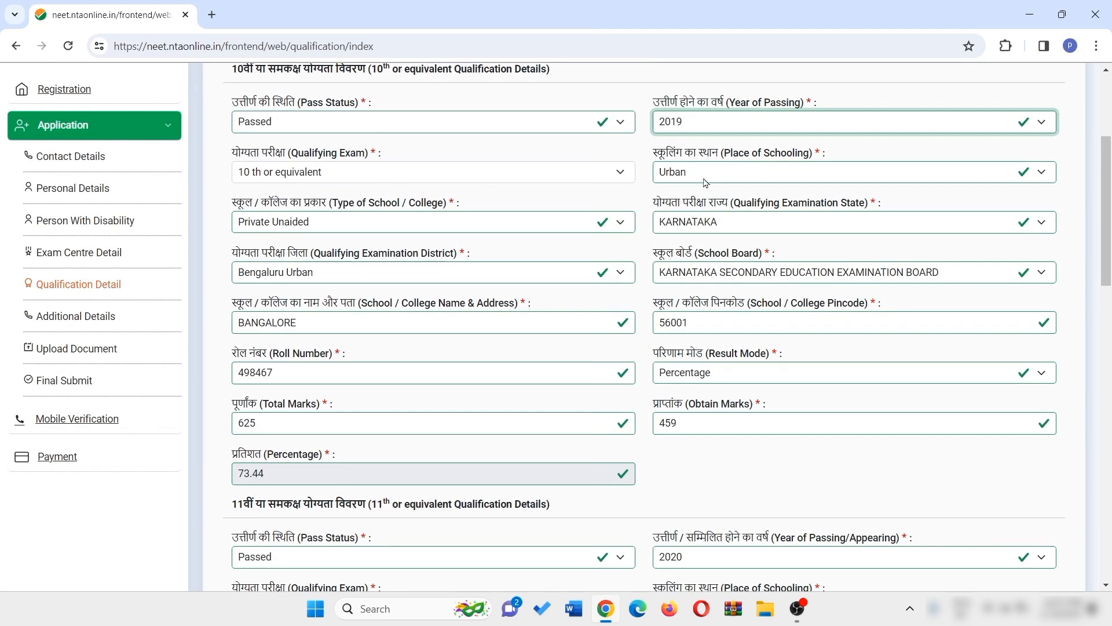
scroll(684, 177, down, 1)
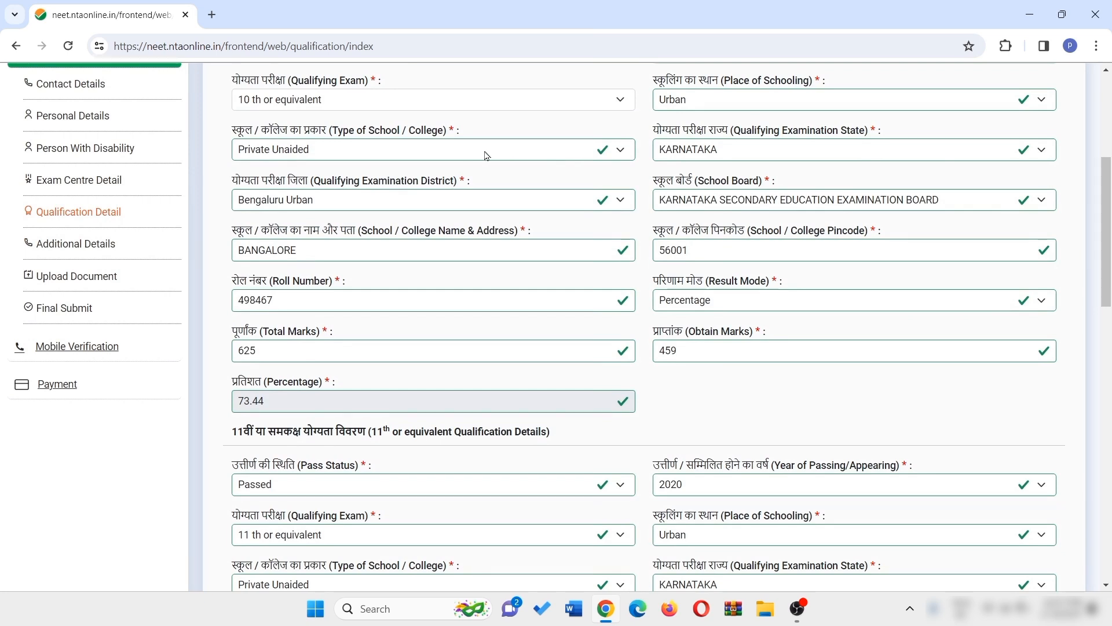
click(749, 150)
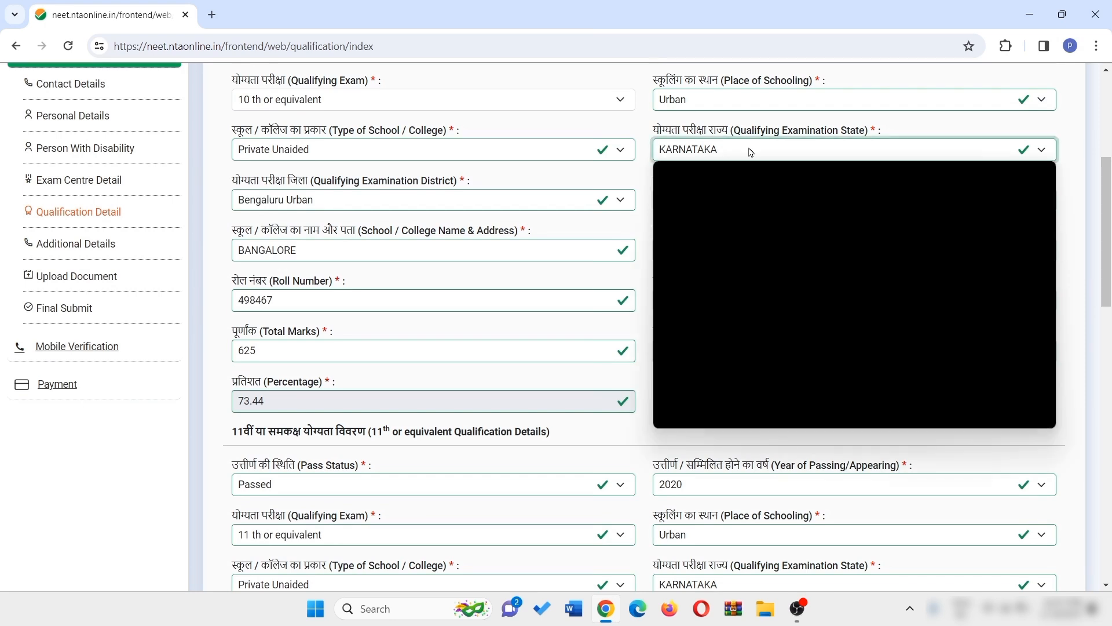
click(749, 149)
click(539, 198)
click(538, 203)
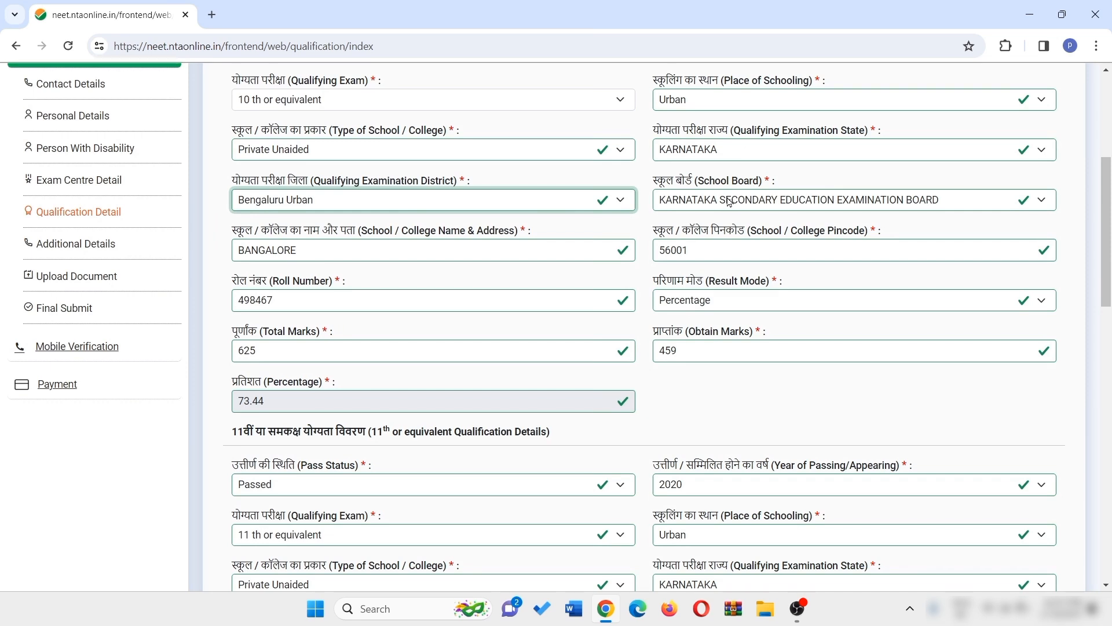
scroll(730, 203, down, 1)
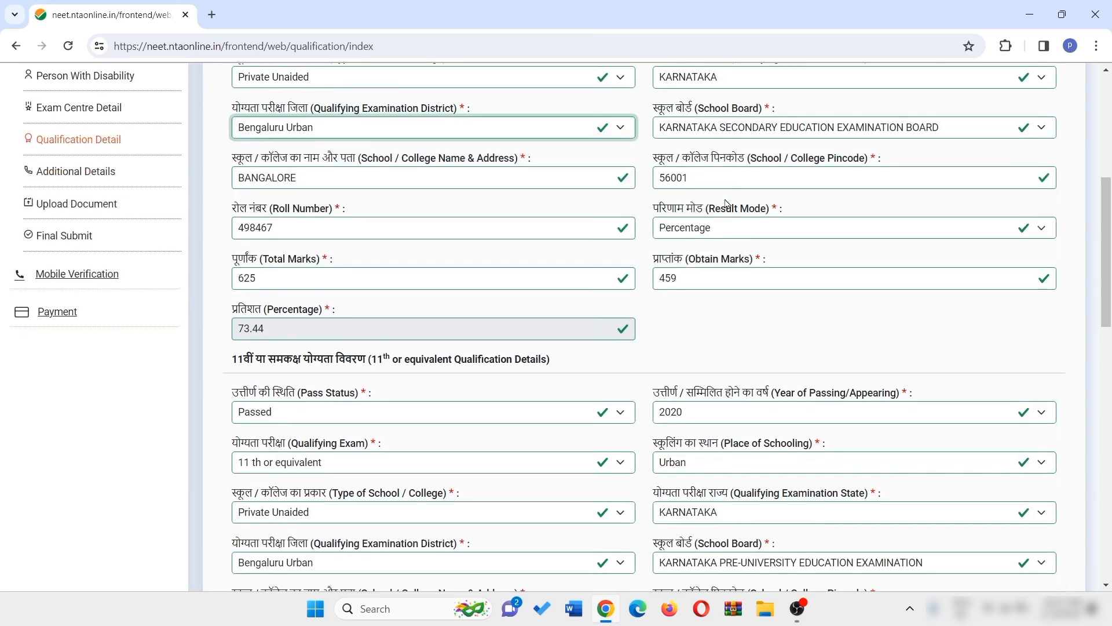
click(367, 177)
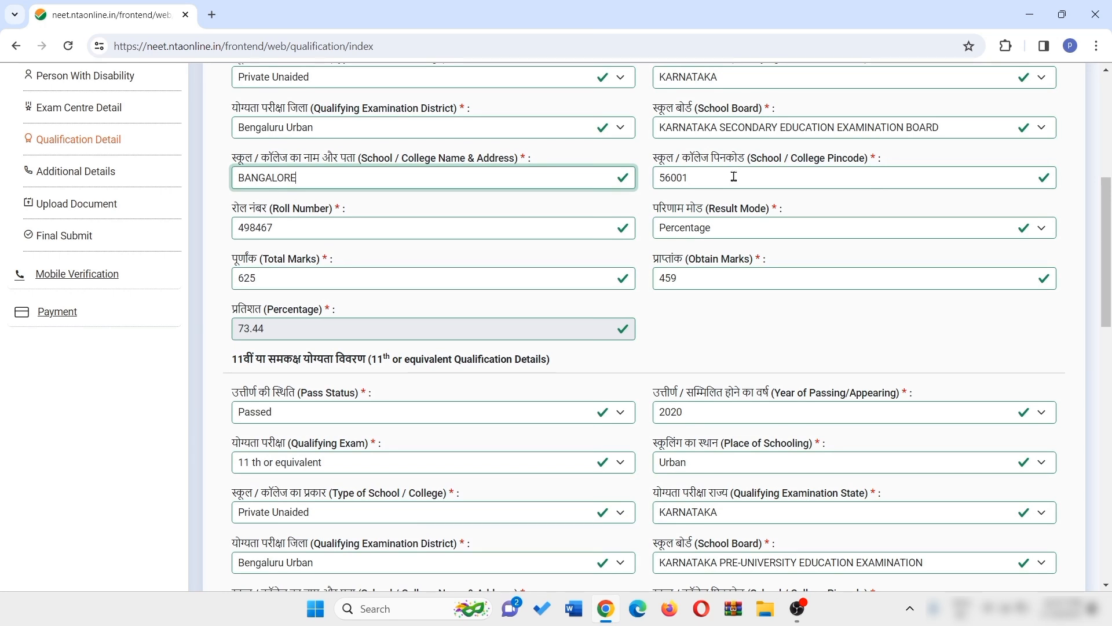
scroll(398, 237, down, 1)
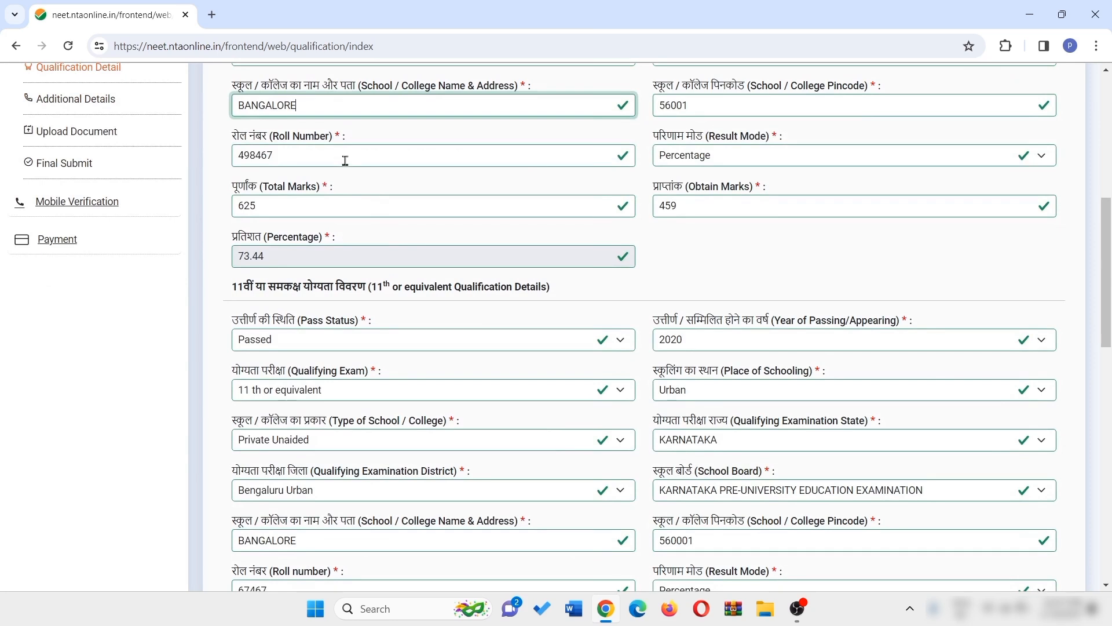
Step: Check the 10th result as Percentage with 459 of 625 marks, then review the 11th details
click(698, 161)
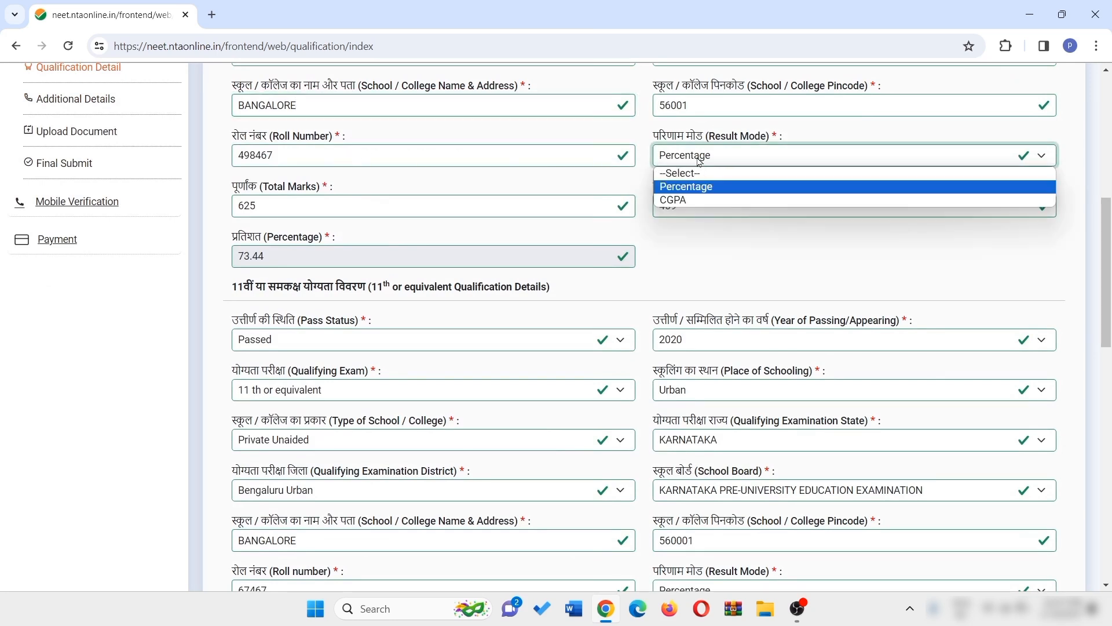
click(688, 188)
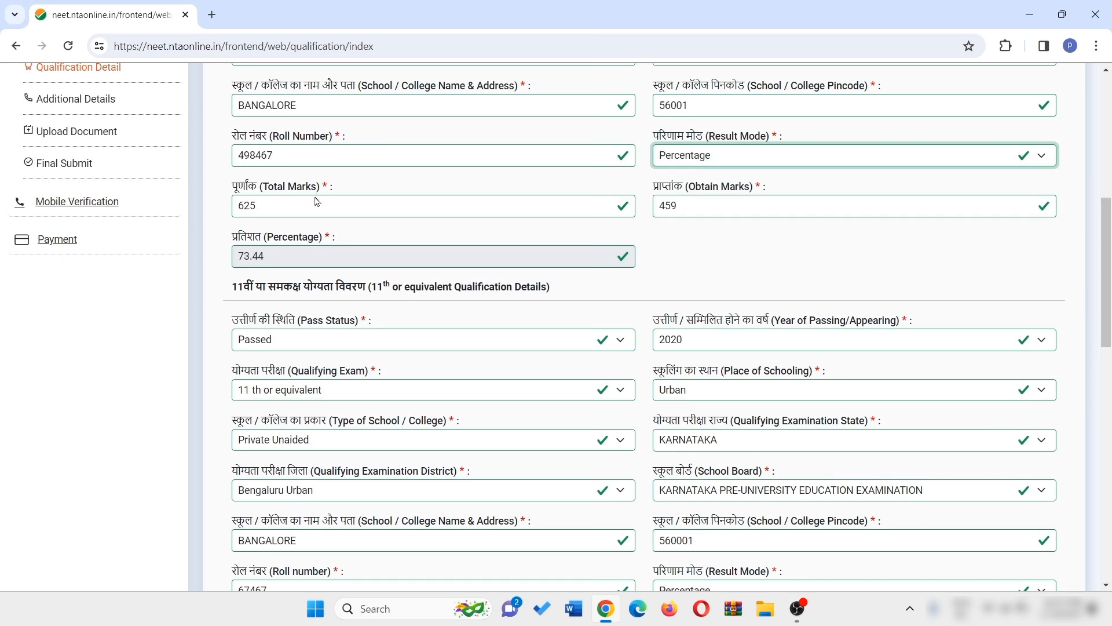
click(350, 207)
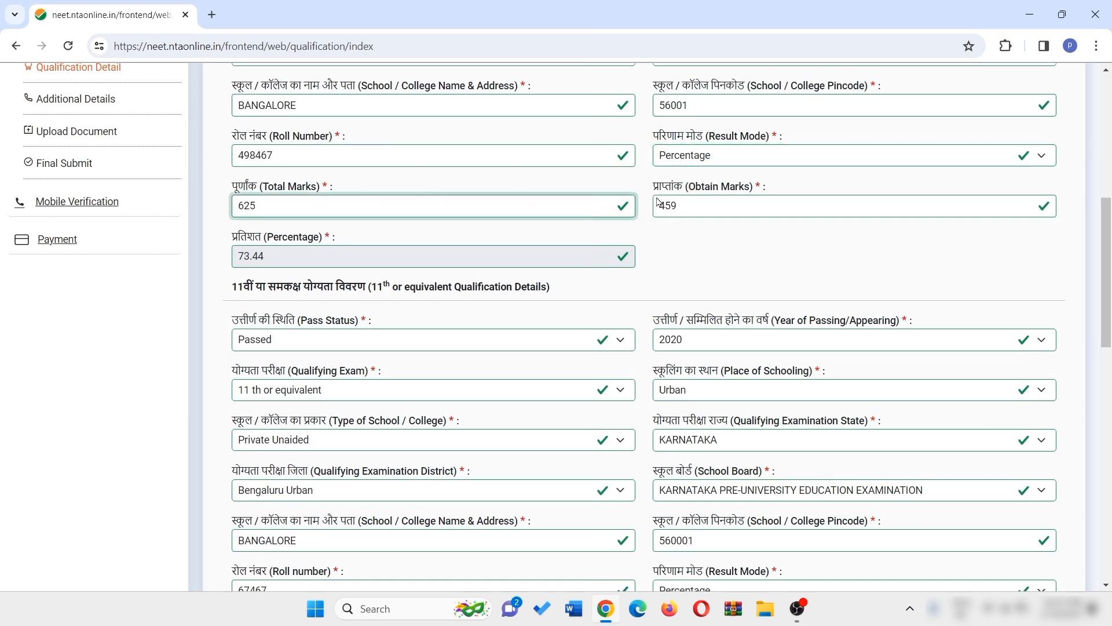
click(708, 204)
scroll(290, 187, down, 1)
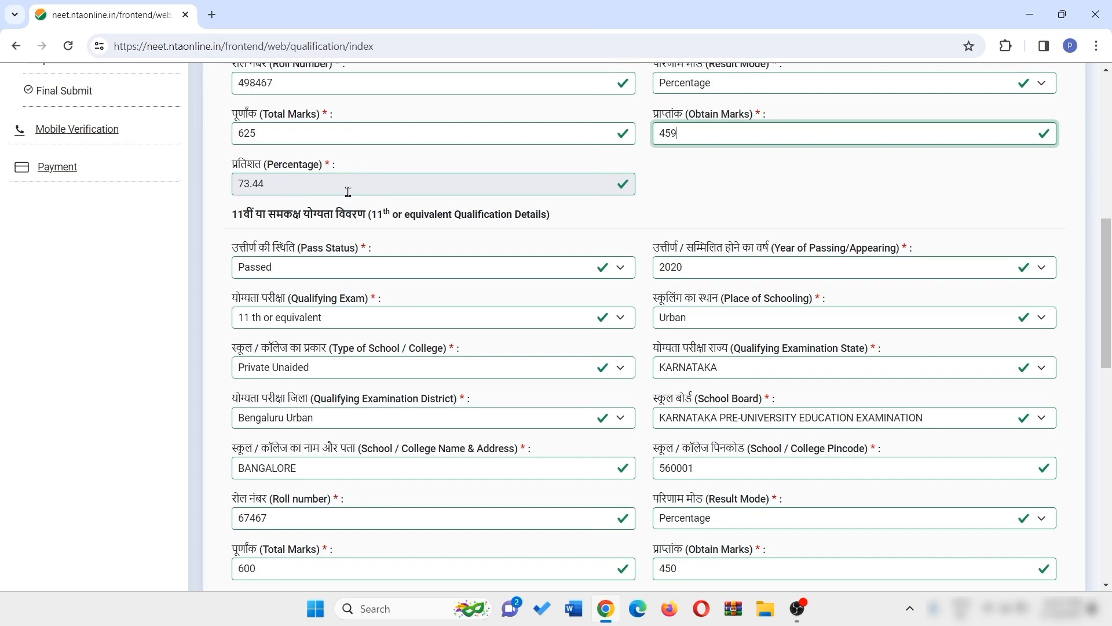
scroll(347, 190, down, 1)
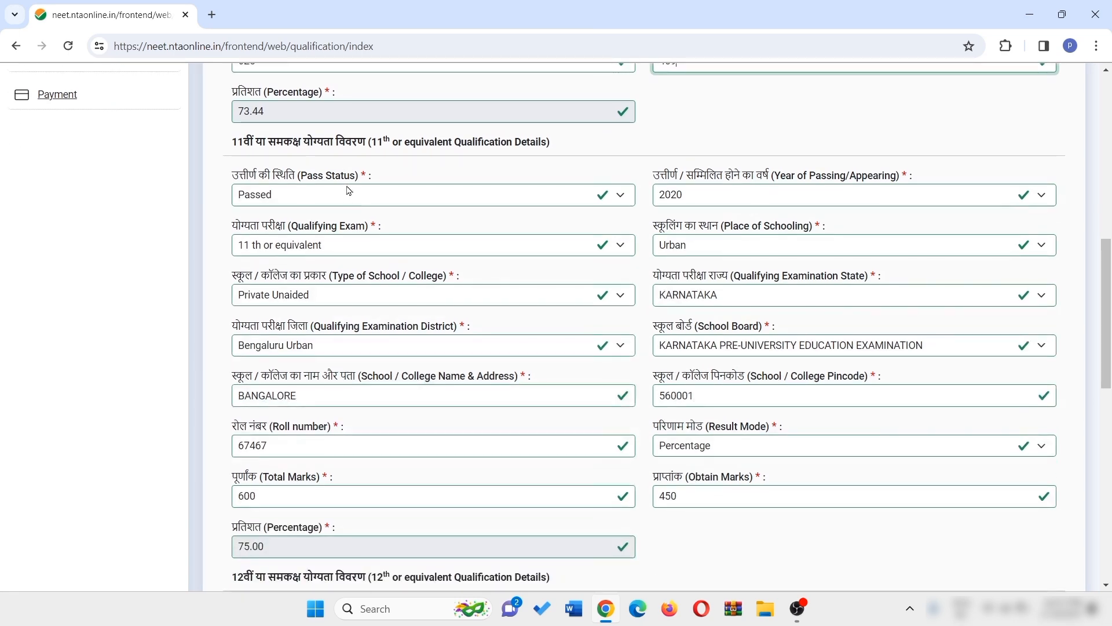
scroll(463, 197, down, 6)
Step: Set the 12th status to Appearing, year 2024, exam Code 01 and Urban schooling
click(370, 202)
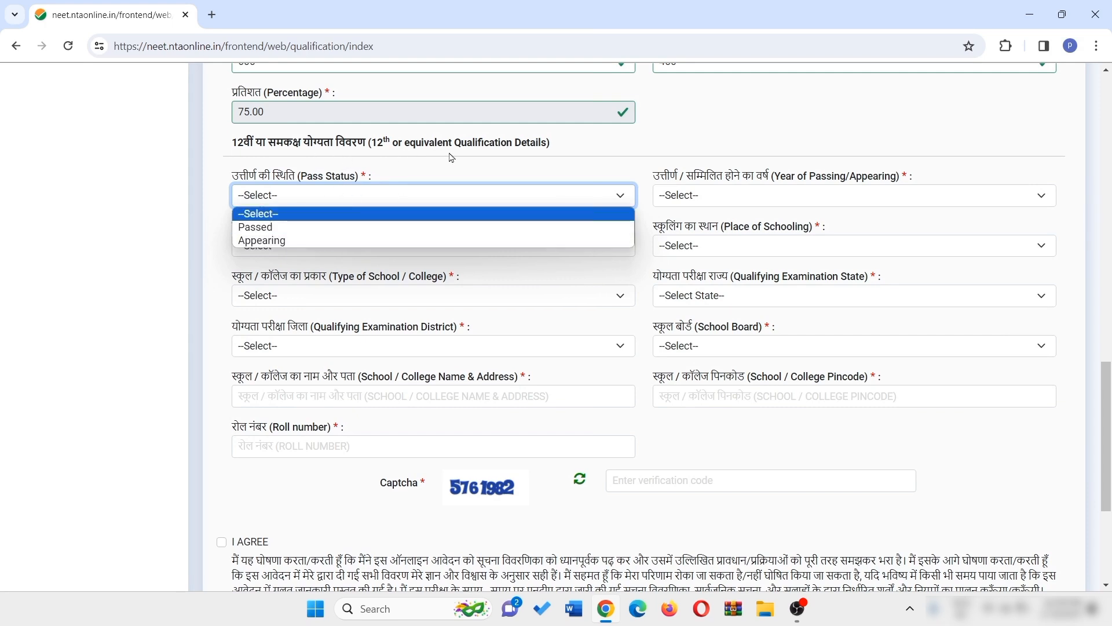
click(255, 241)
click(727, 200)
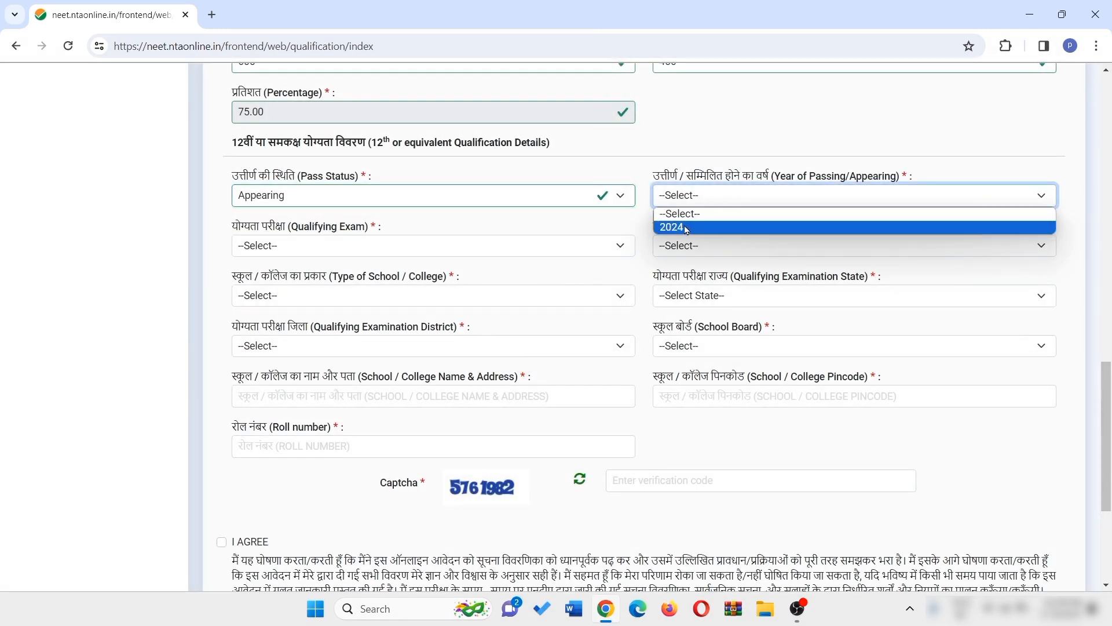
click(687, 227)
scroll(549, 221, down, 1)
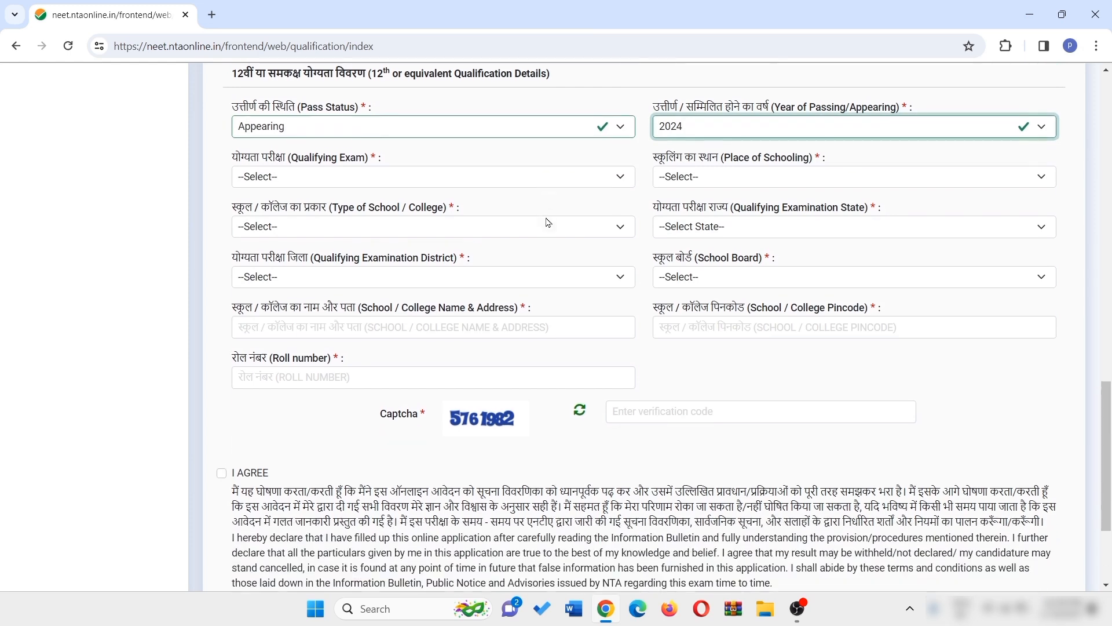
click(469, 129)
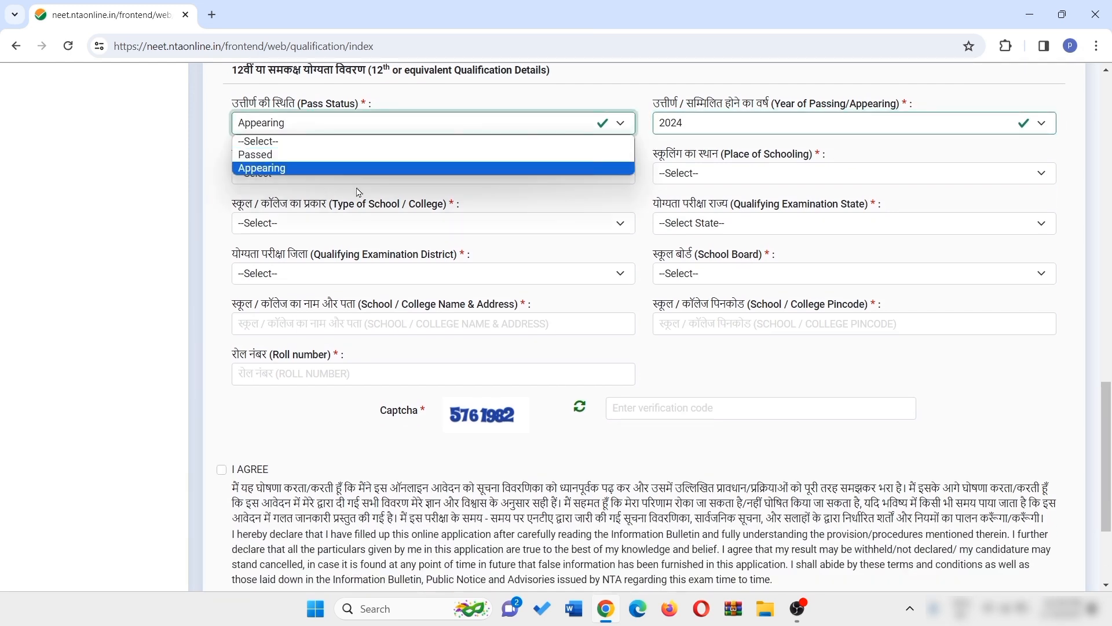
click(432, 215)
click(412, 179)
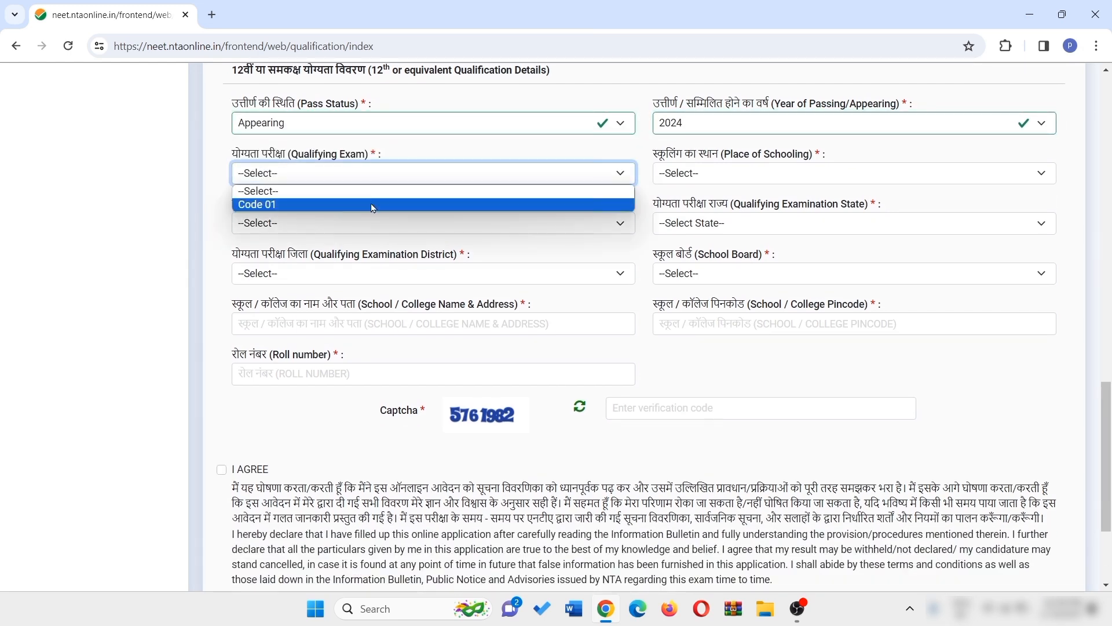
click(367, 205)
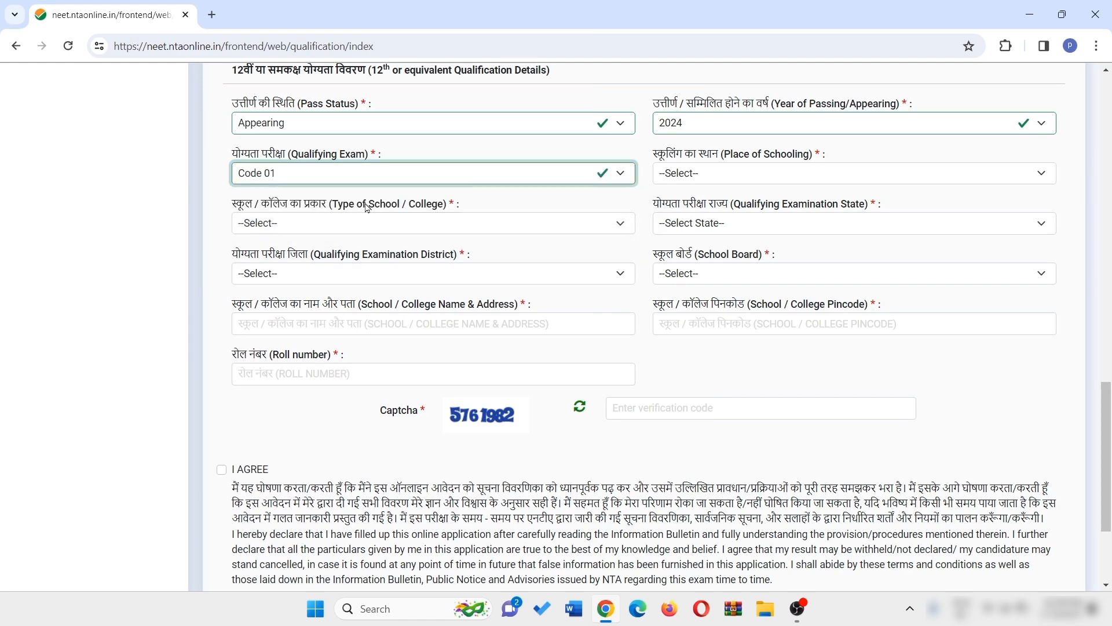
click(717, 174)
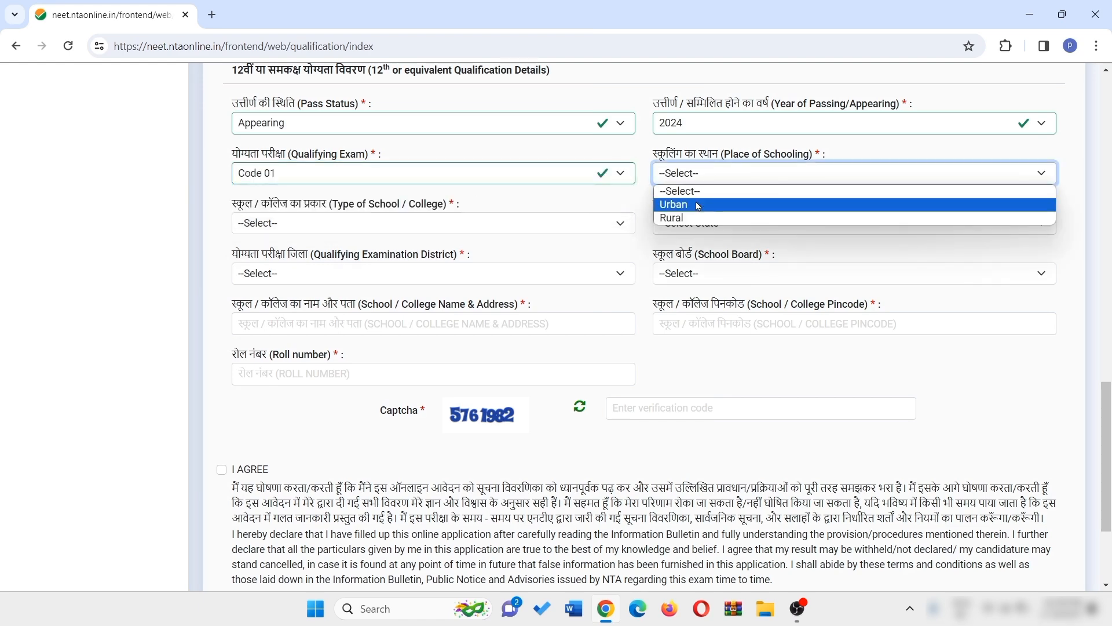
click(698, 205)
Step: Choose Private Unaided school type, KARNATAKA state and Bengaluru Urban district, then find the Karnataka boards
scroll(528, 188, down, 1)
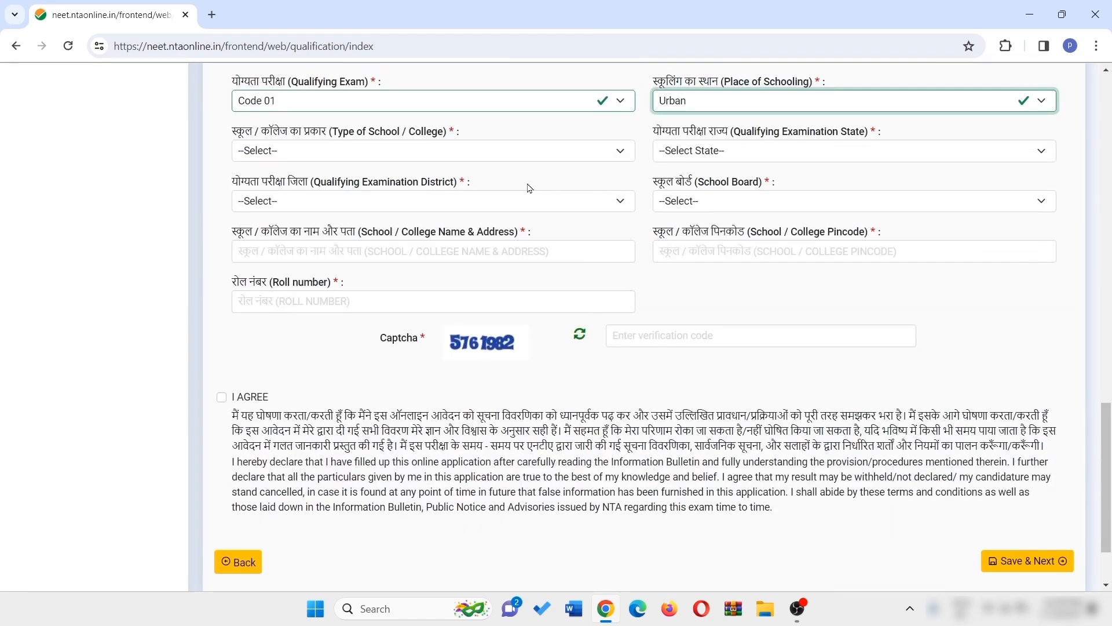
click(502, 160)
click(391, 259)
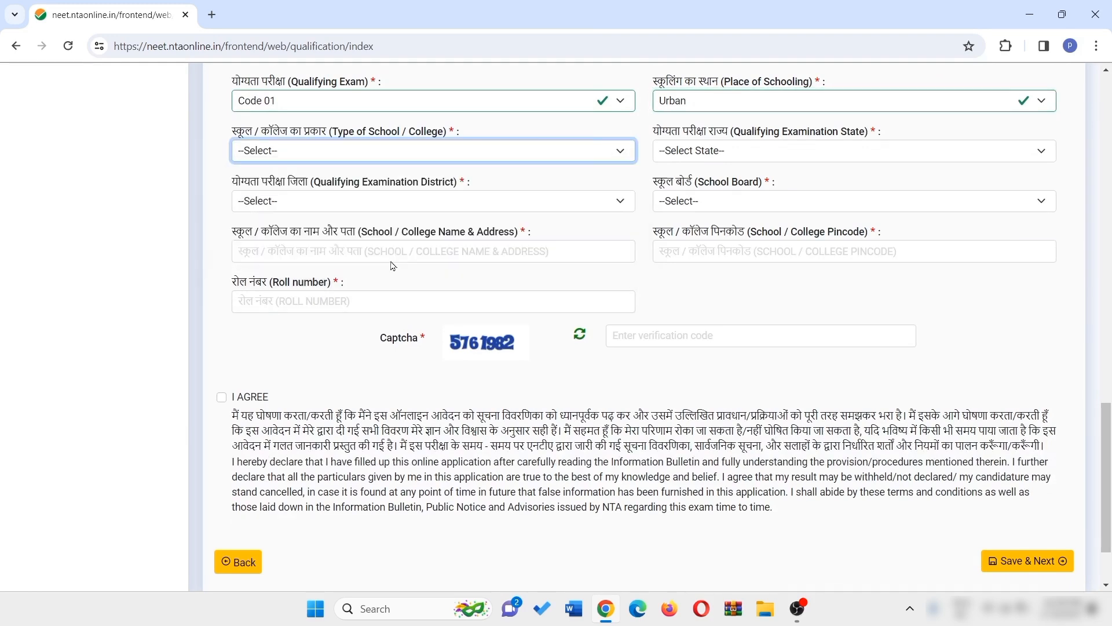
click(842, 151)
key(k)
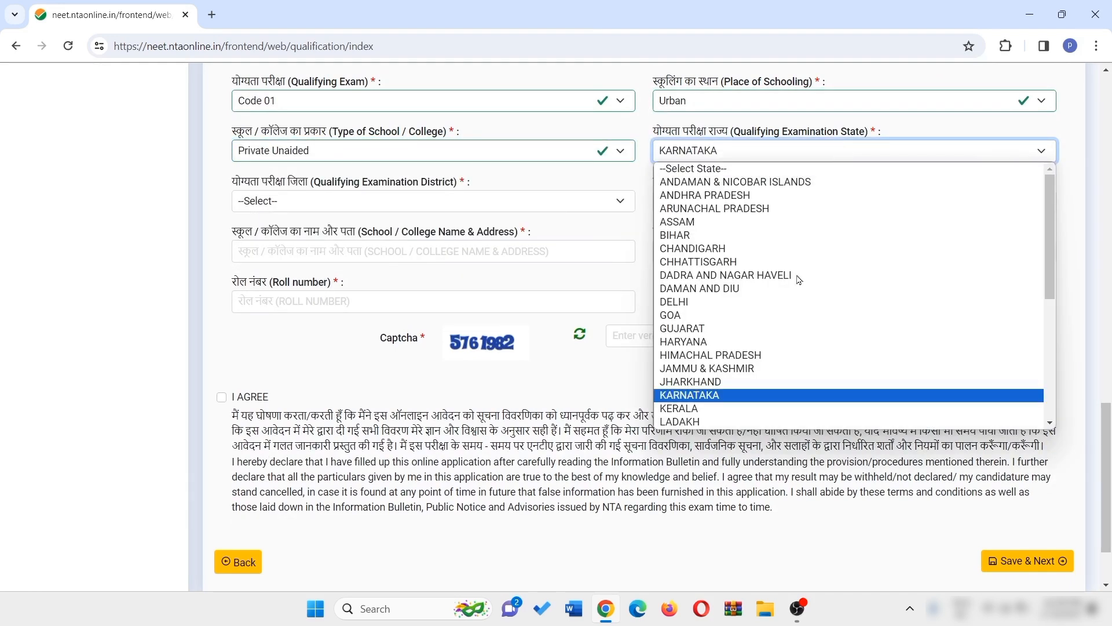
click(731, 394)
click(466, 207)
click(502, 211)
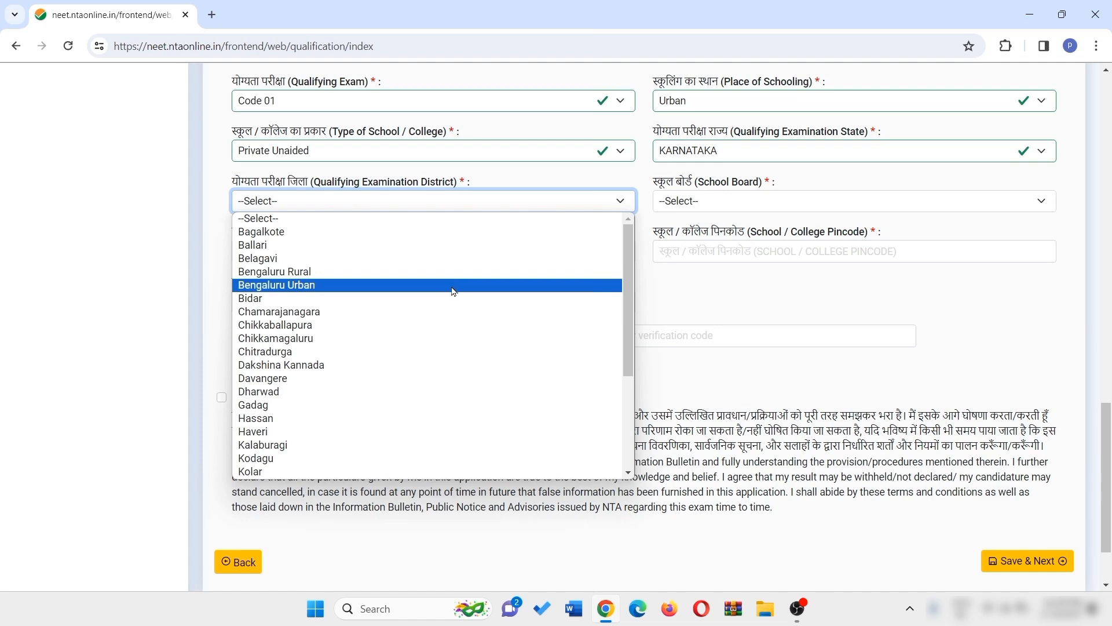
click(453, 286)
click(790, 201)
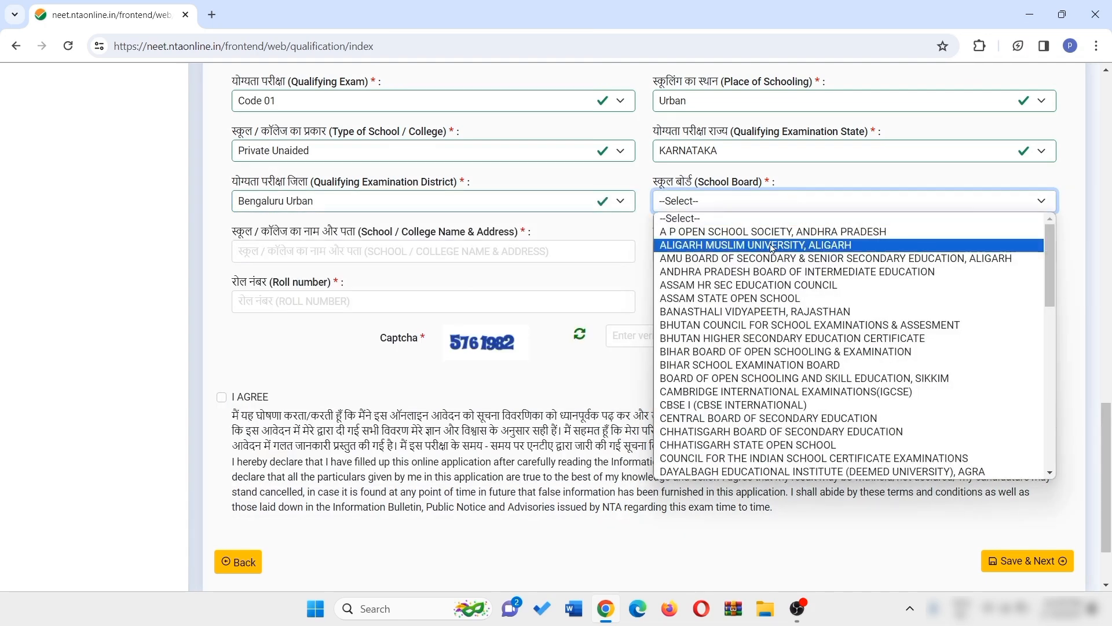
key(k)
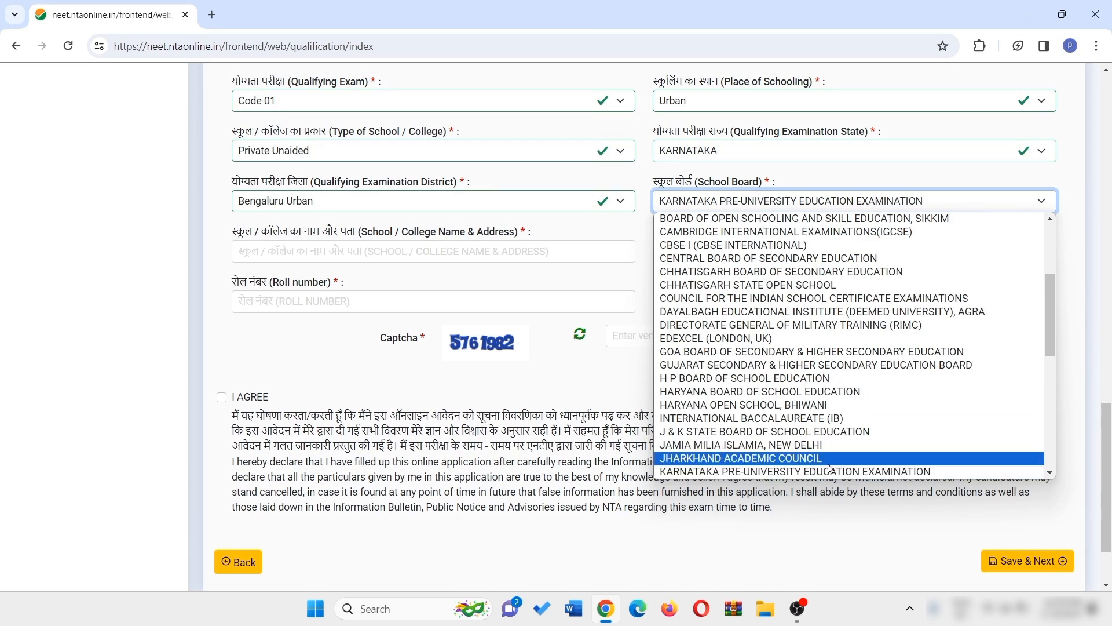
Step: Choose KARNATAKA PRE-UNIVERSITY EDUCATION EXAMINATION as the board and enter school name BANGALORE
click(865, 471)
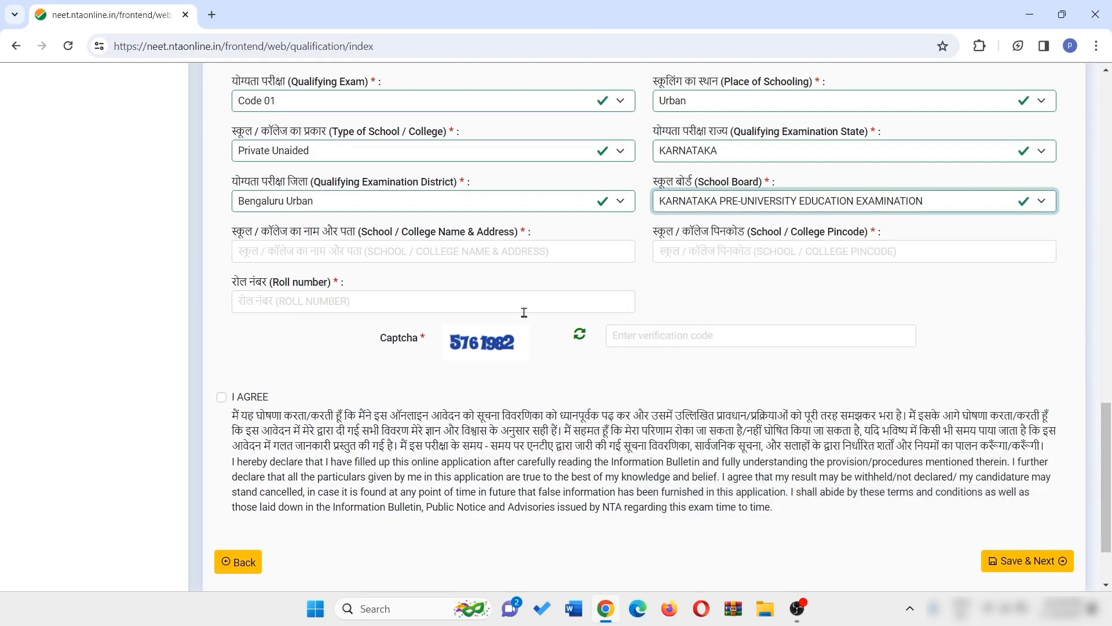
click(398, 251)
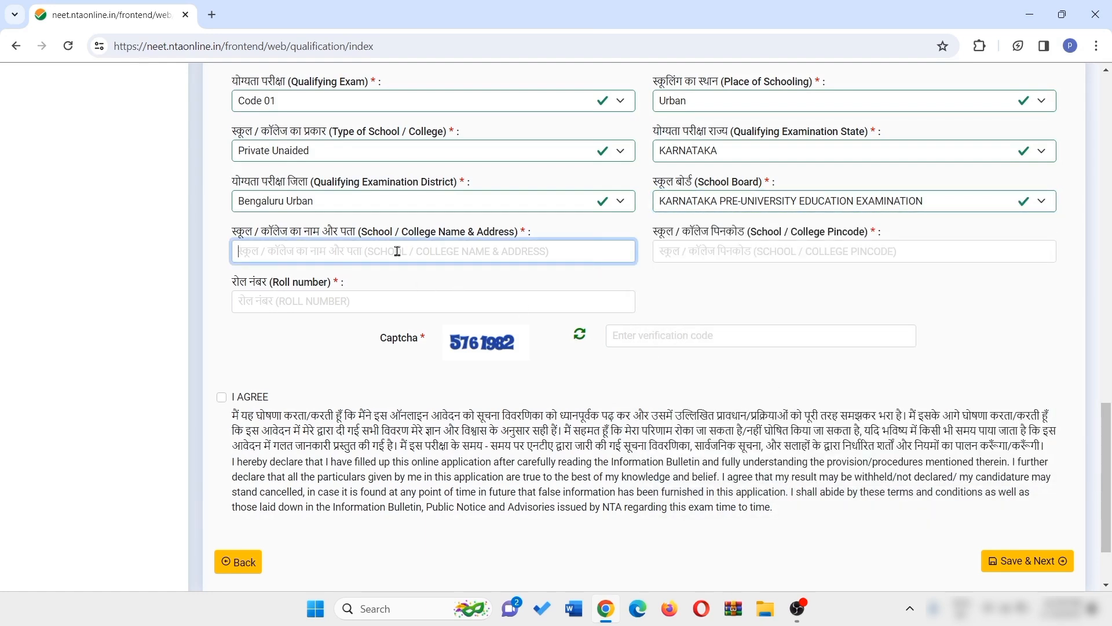
text(BANGALORE)
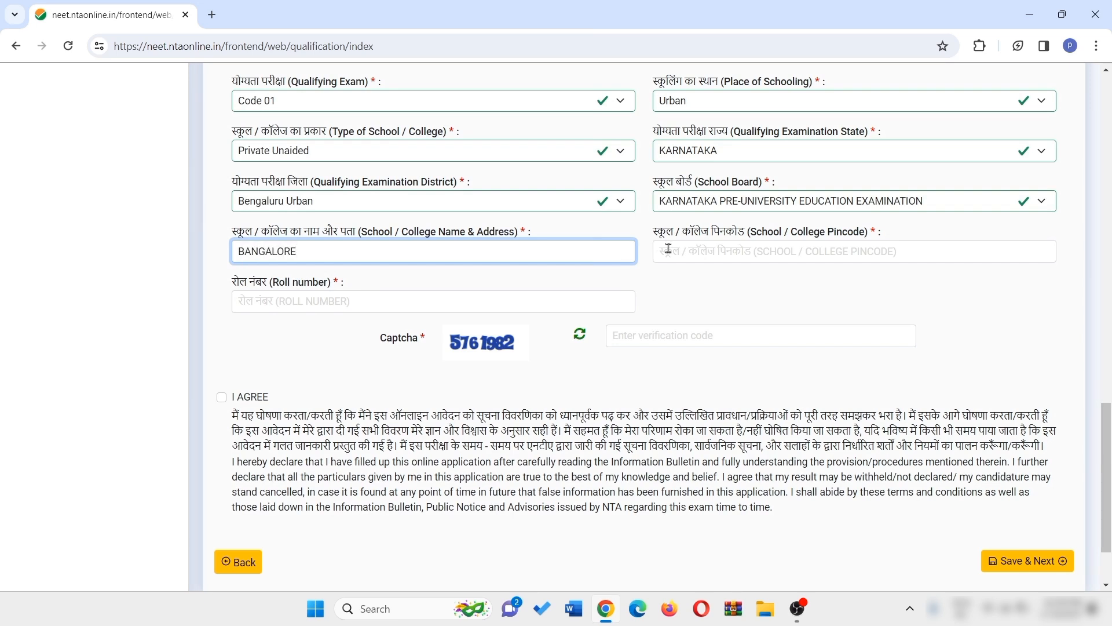
click(746, 257)
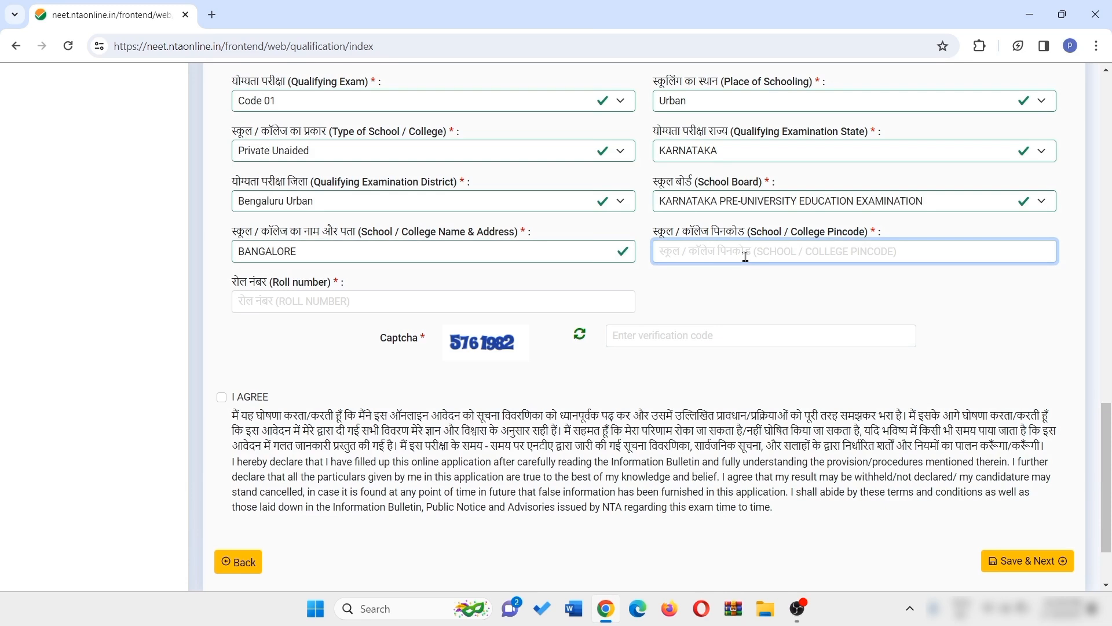
text(560001)
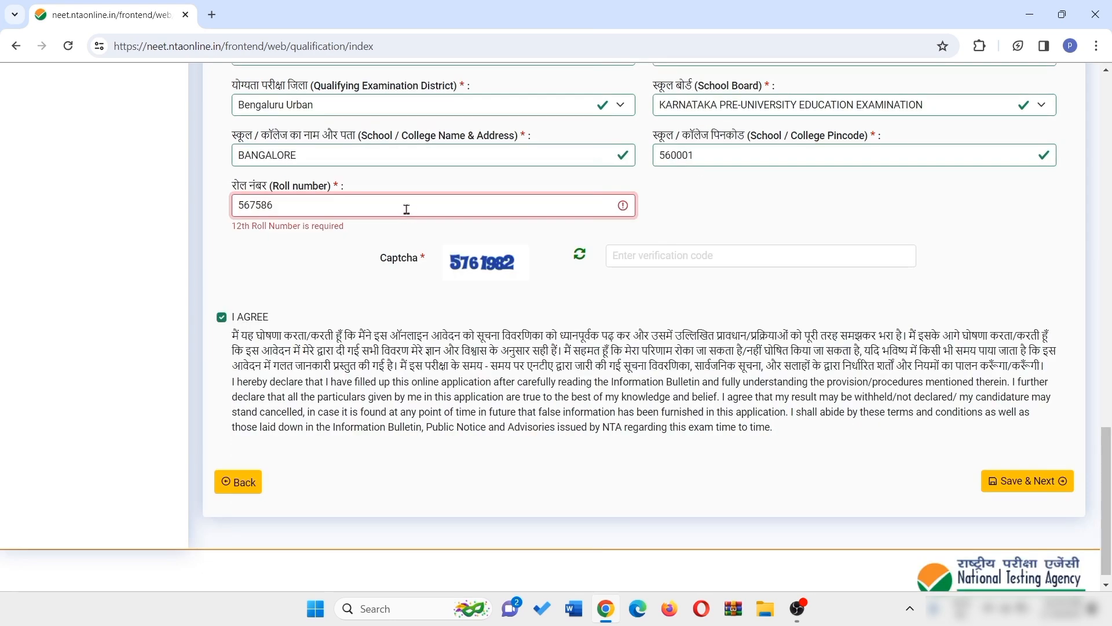
click(651, 258)
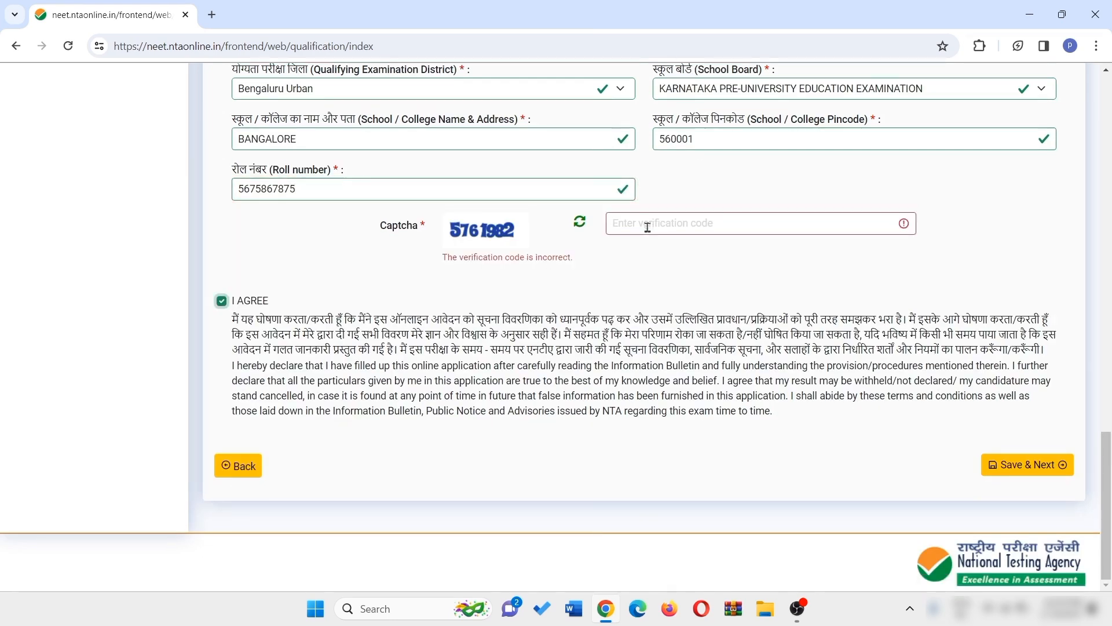
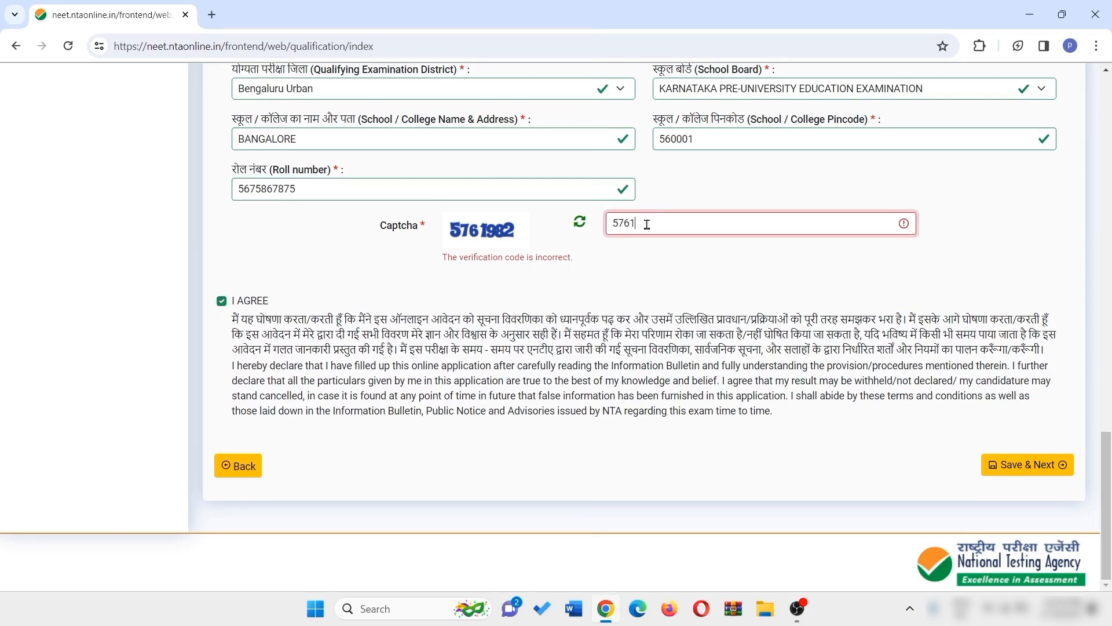
Step: Save the qualification details and answer No to the twin sibling question
click(1018, 465)
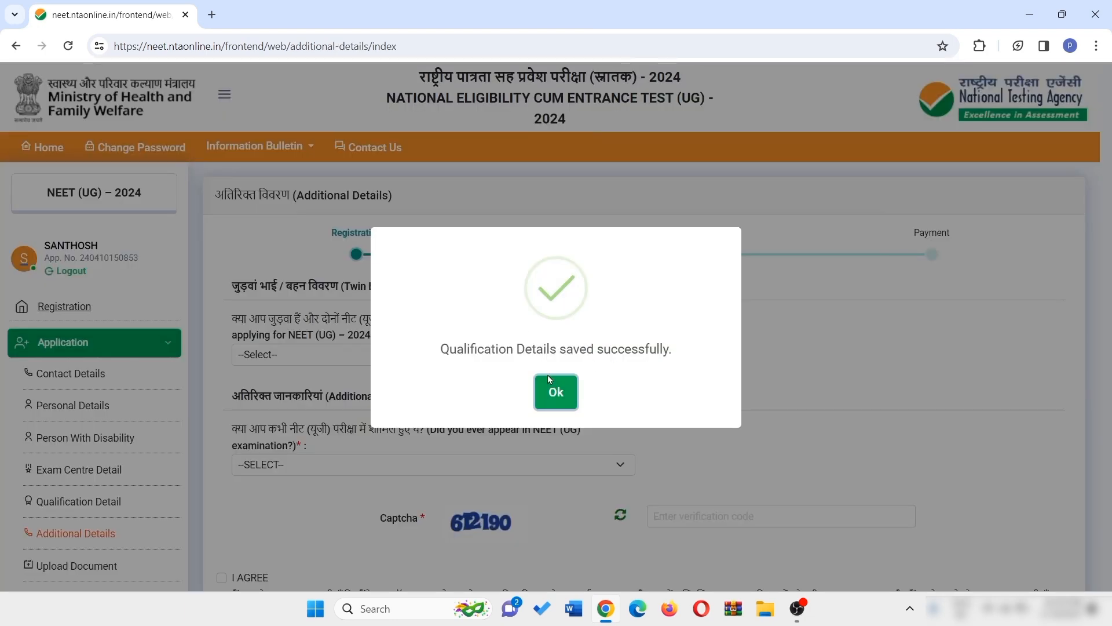
click(550, 392)
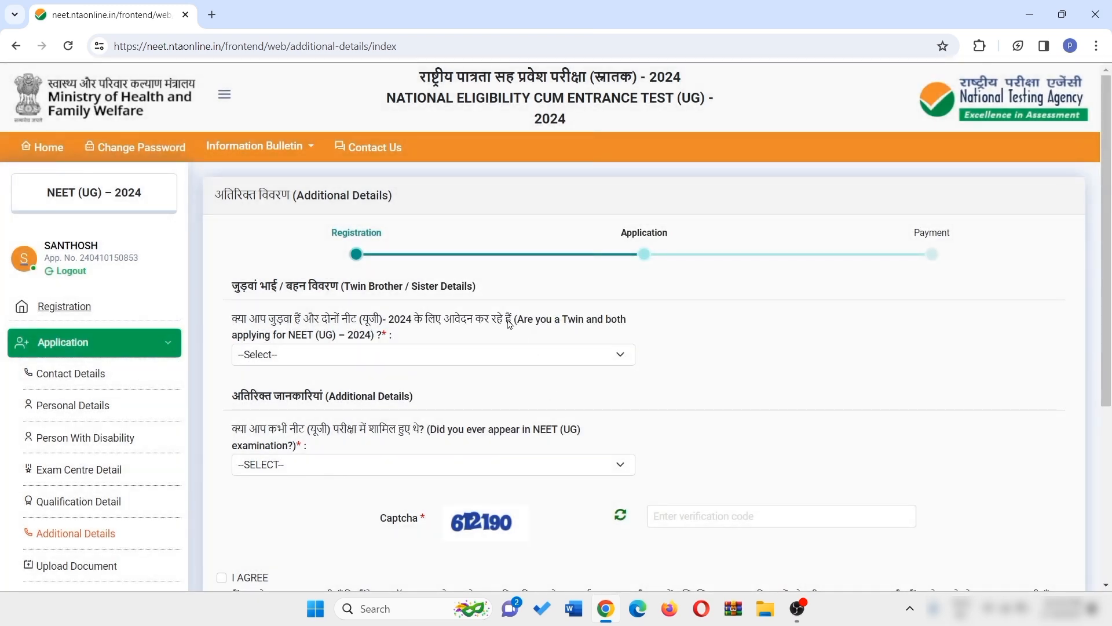
scroll(512, 327, down, 2)
click(399, 218)
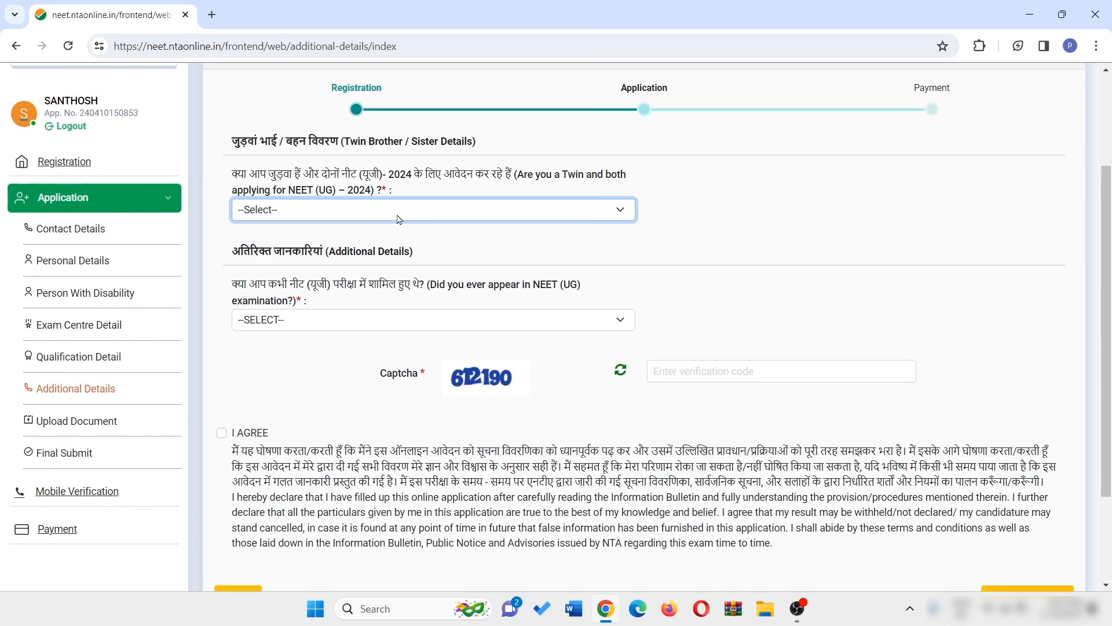
click(399, 219)
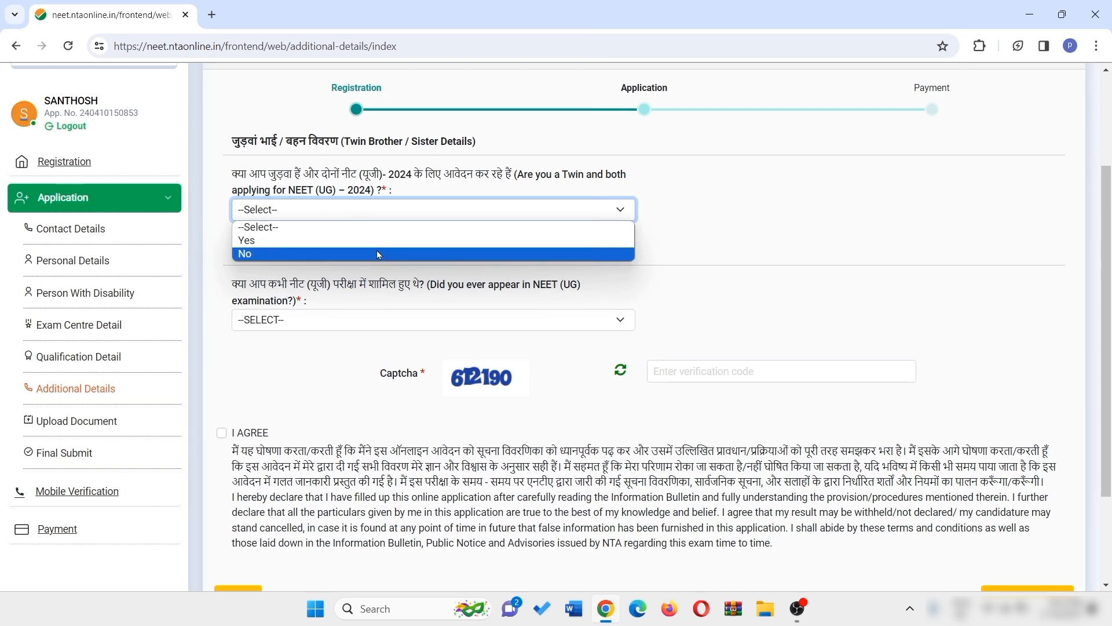
click(378, 254)
Step: Answer NO to a previous NEET attempt, accept the declaration, fill the captcha and save
scroll(561, 278, down, 2)
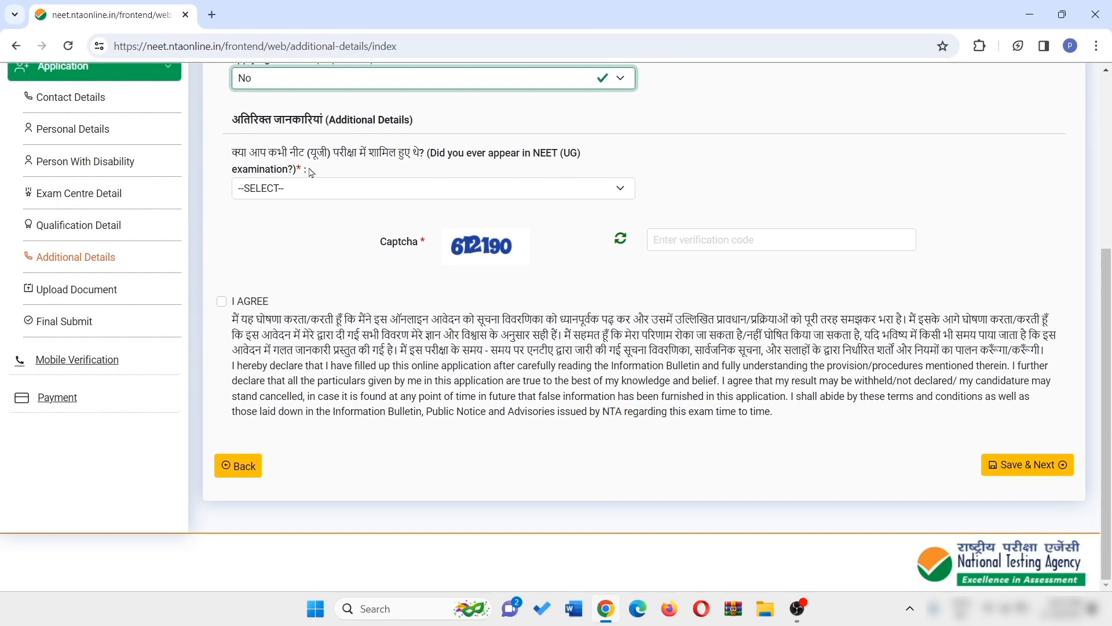
click(316, 196)
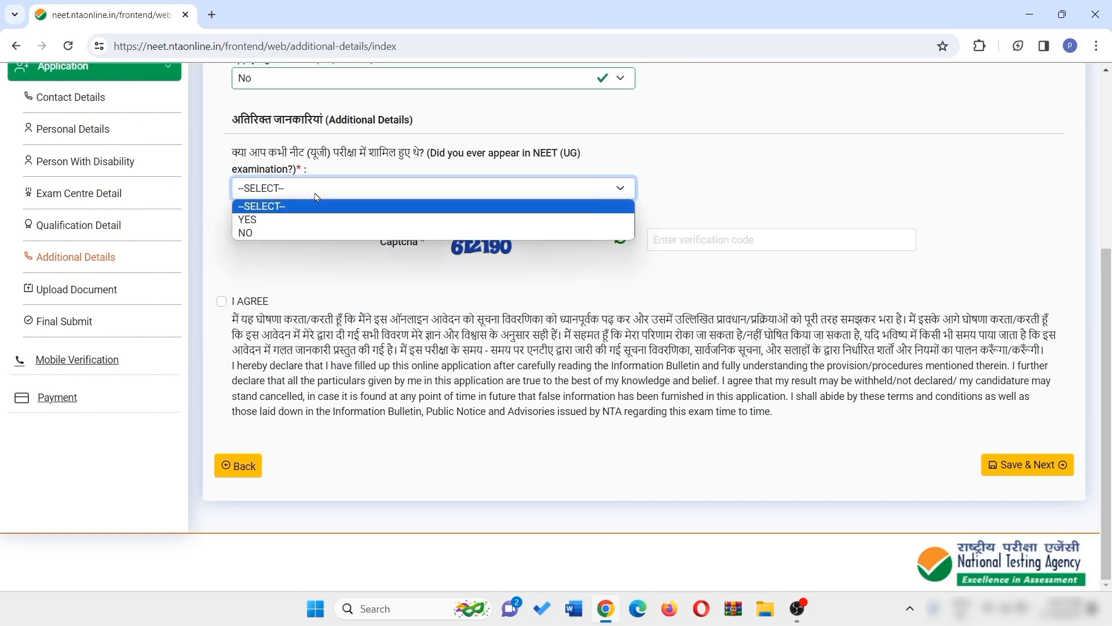
click(289, 232)
click(221, 301)
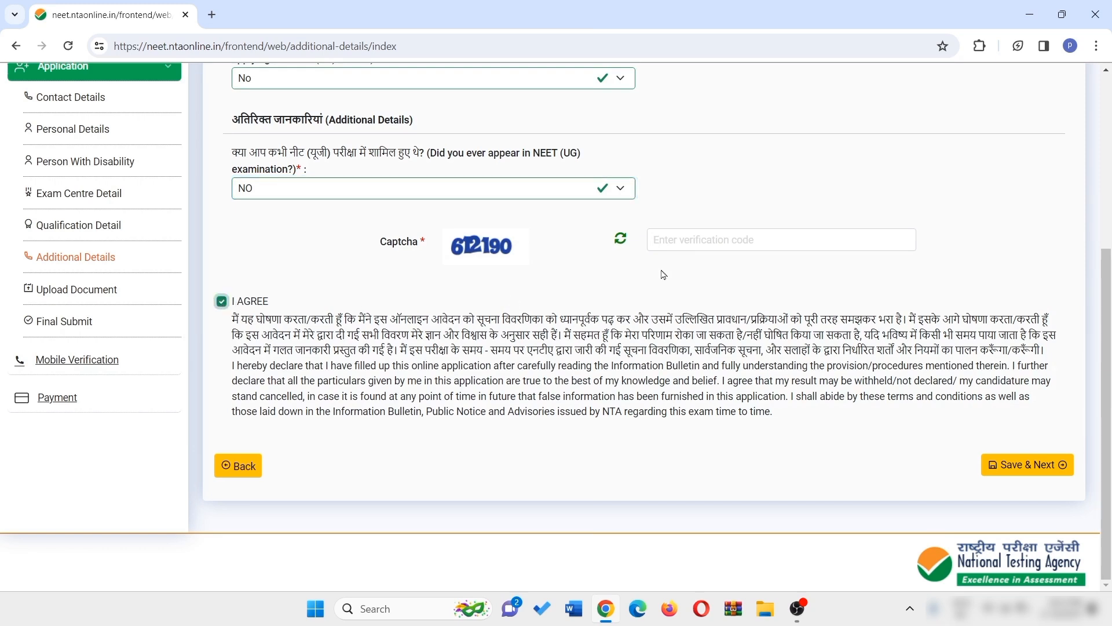
click(691, 238)
text(612190)
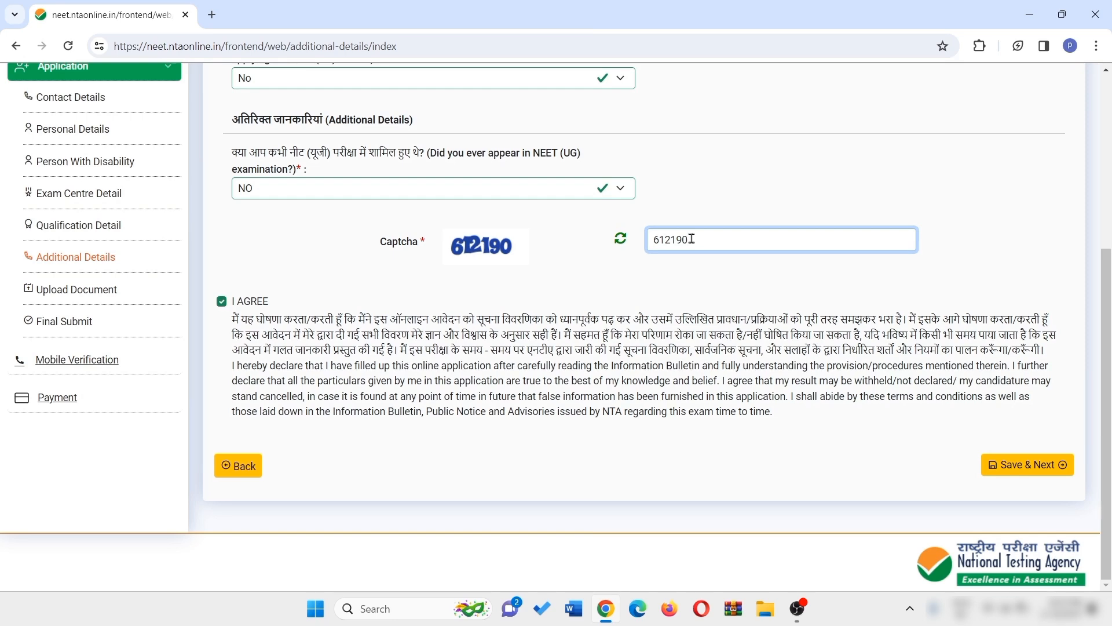
click(1021, 468)
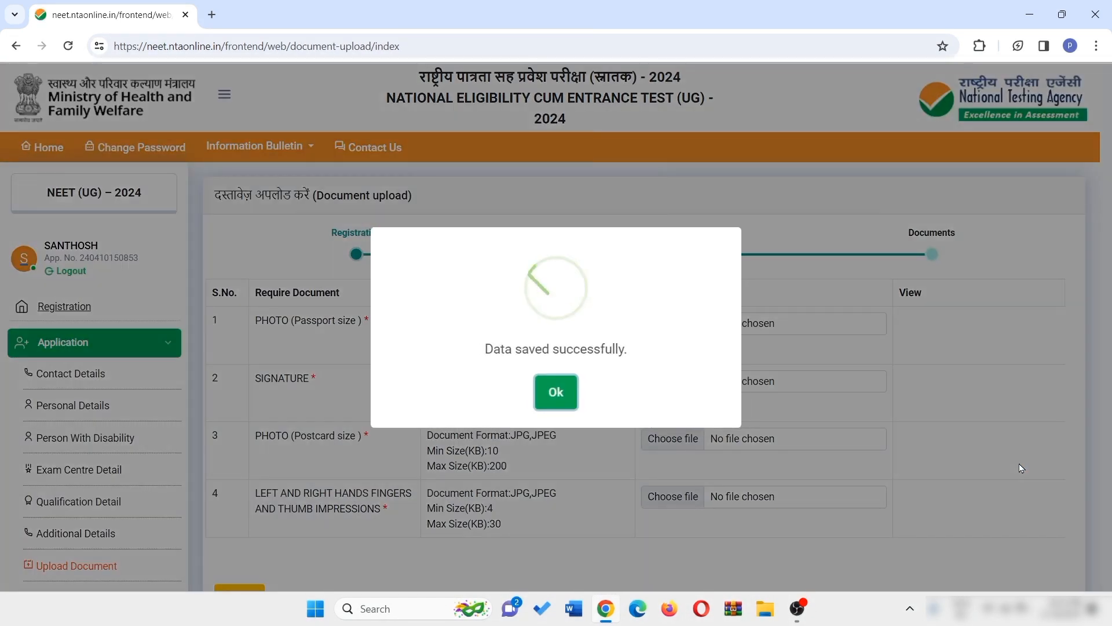
Step: Dismiss the data-saved confirmation to reach the document upload page
click(571, 403)
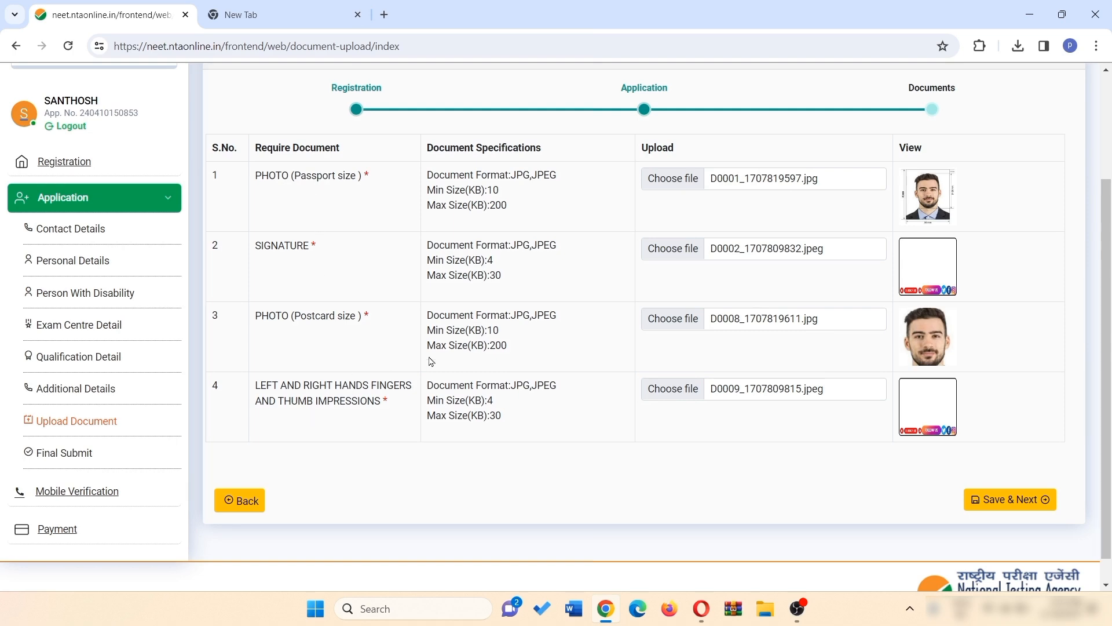
Step: Save the four uploaded documents and scroll through the Review Application Form
click(1003, 500)
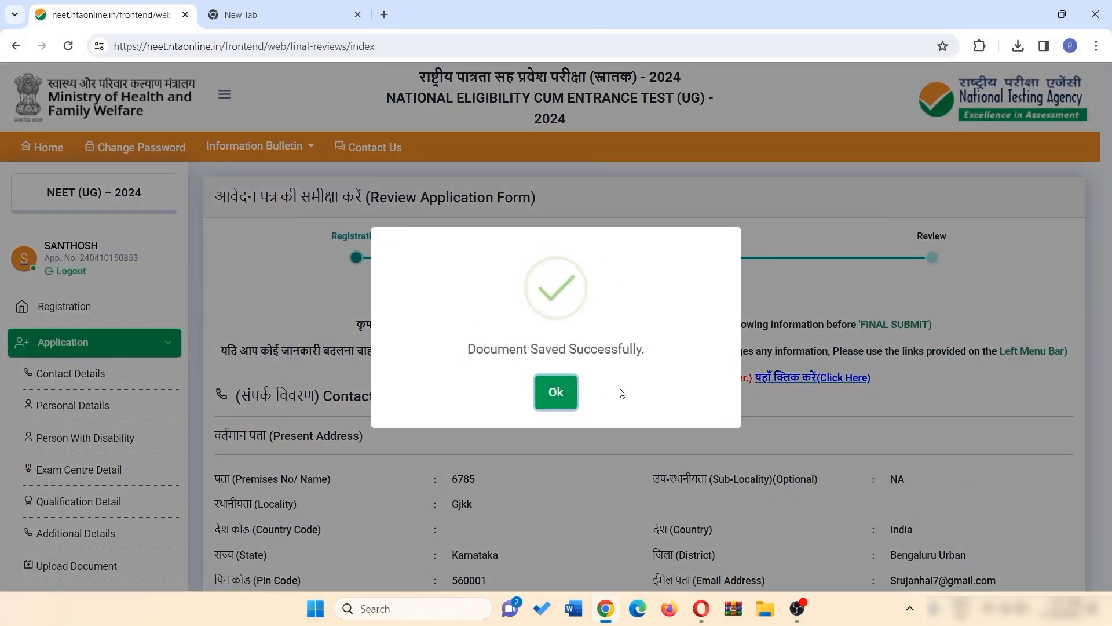
click(557, 391)
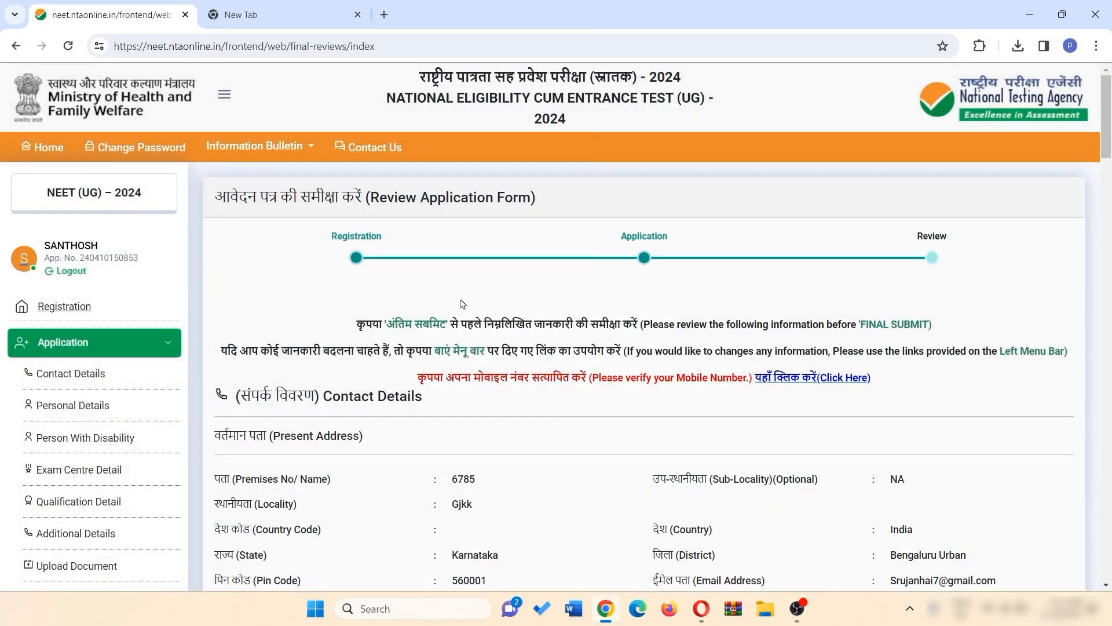
scroll(464, 304, down, 5)
scroll(462, 305, down, 3)
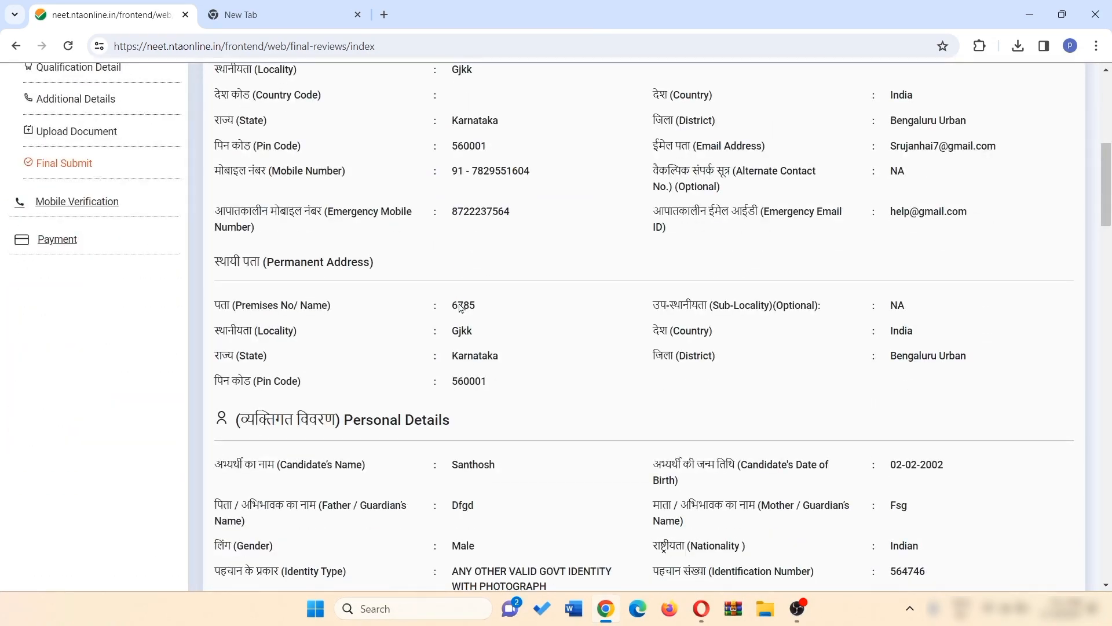
scroll(460, 307, down, 3)
scroll(461, 308, down, 16)
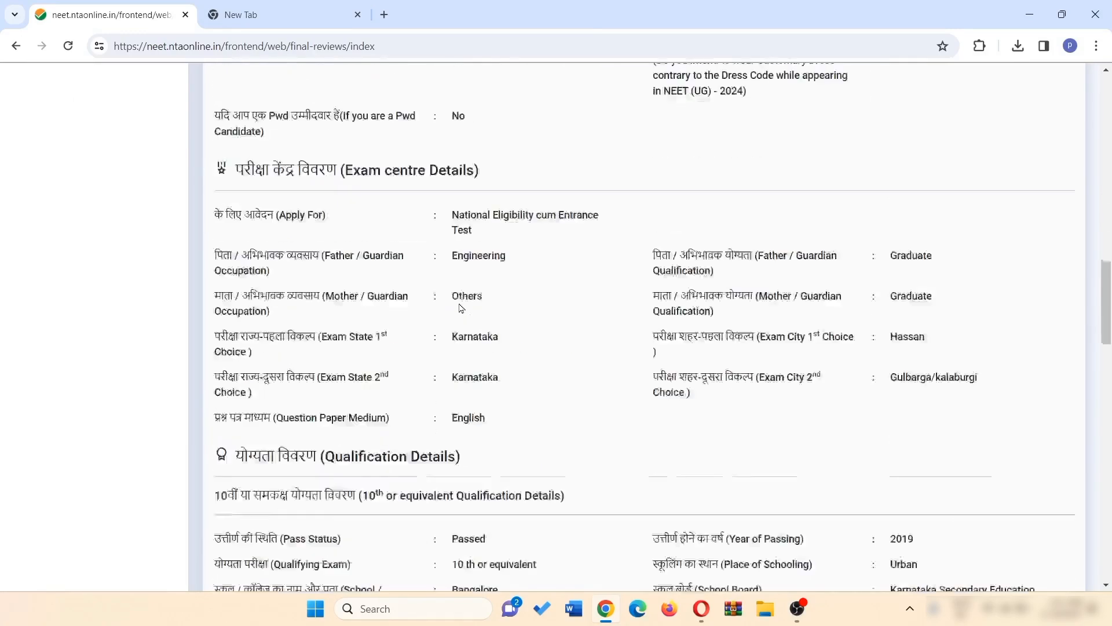
scroll(461, 307, down, 5)
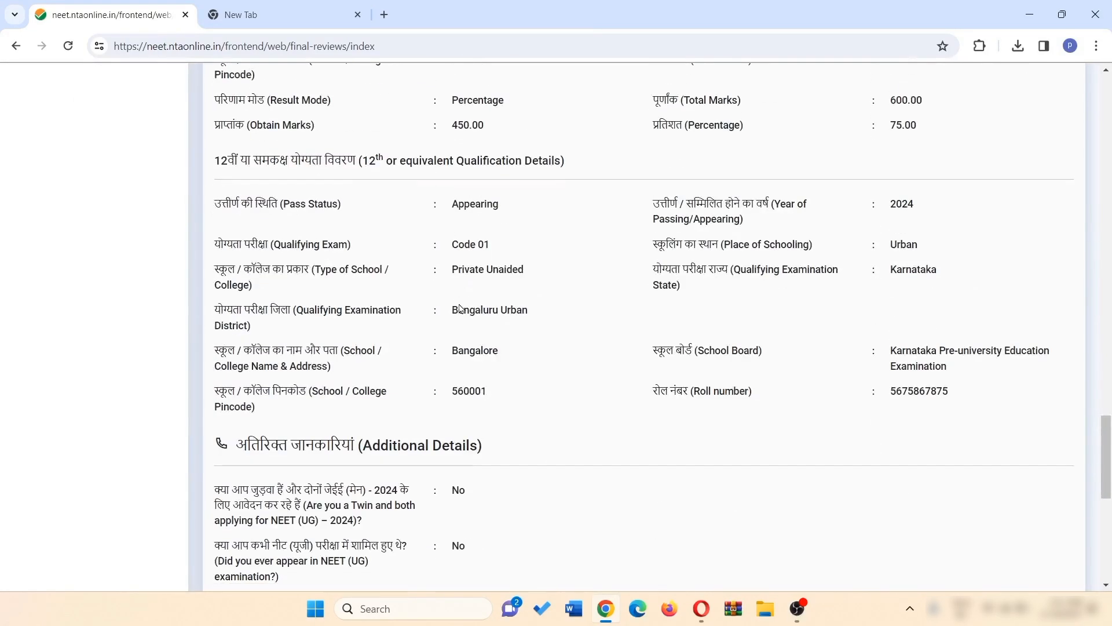
scroll(460, 308, down, 7)
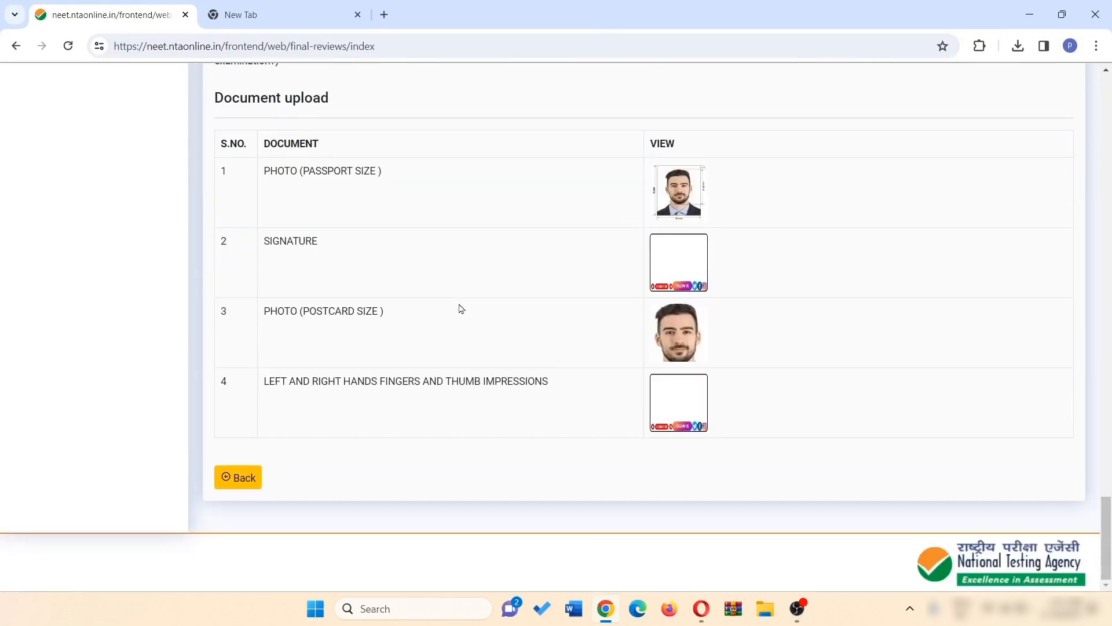
scroll(460, 309, up, 20)
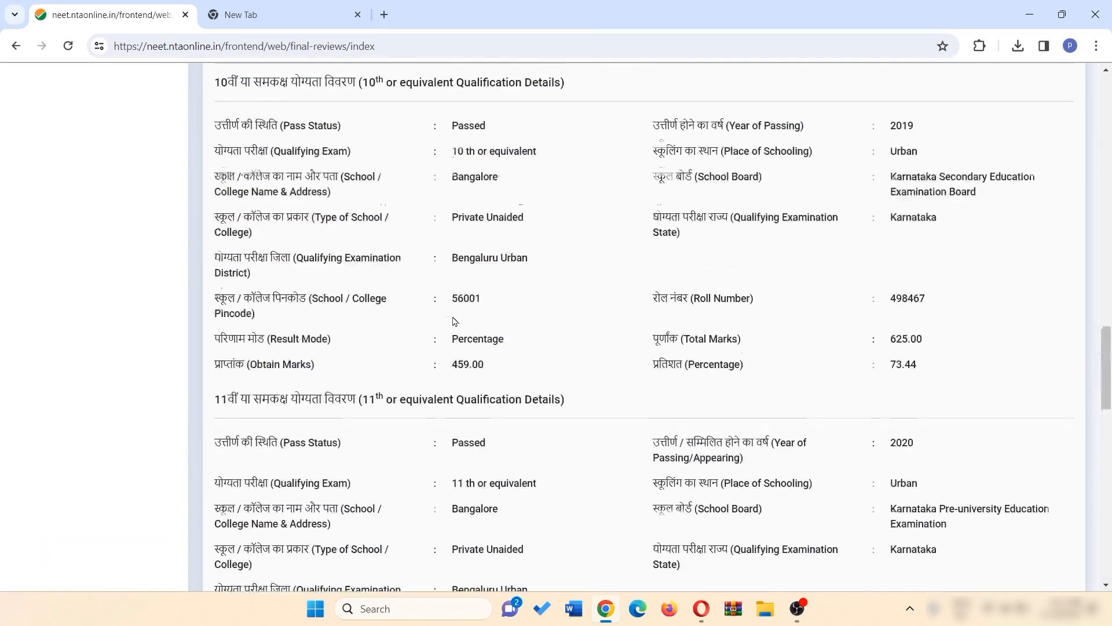
scroll(455, 321, up, 20)
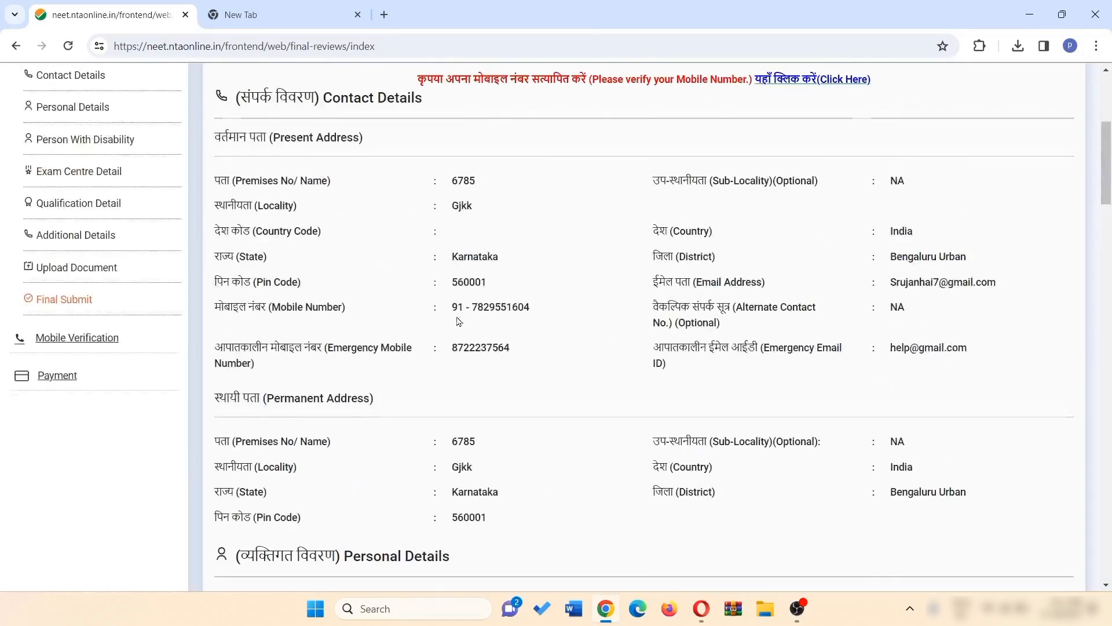
scroll(457, 321, up, 2)
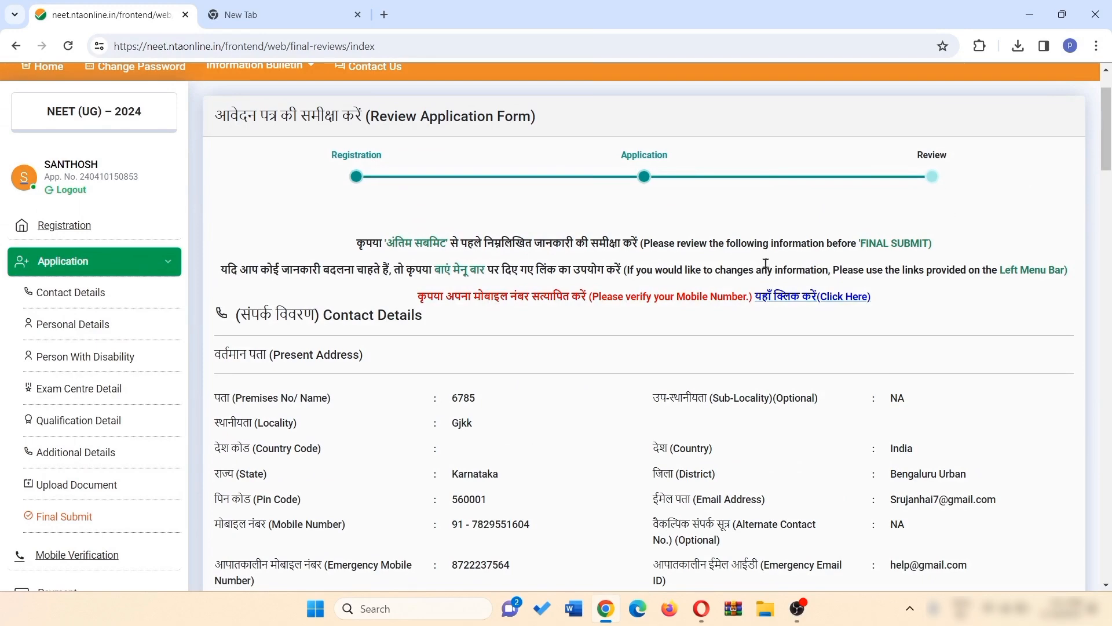
scroll(122, 356, down, 5)
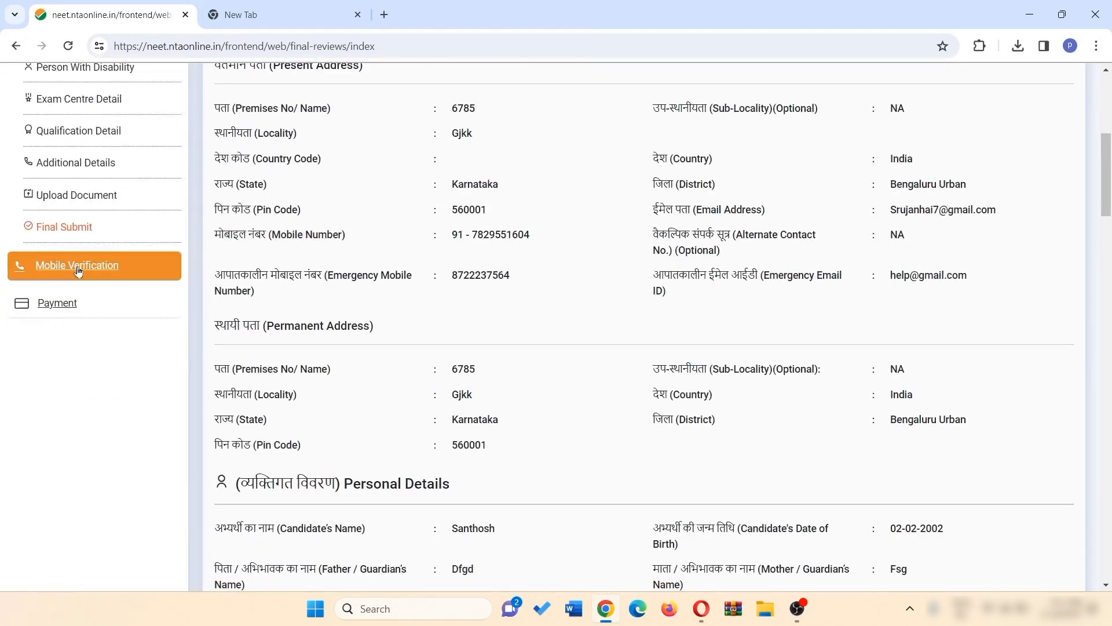
Step: Request a mobile OTP with country code 91 and the captcha code
click(78, 268)
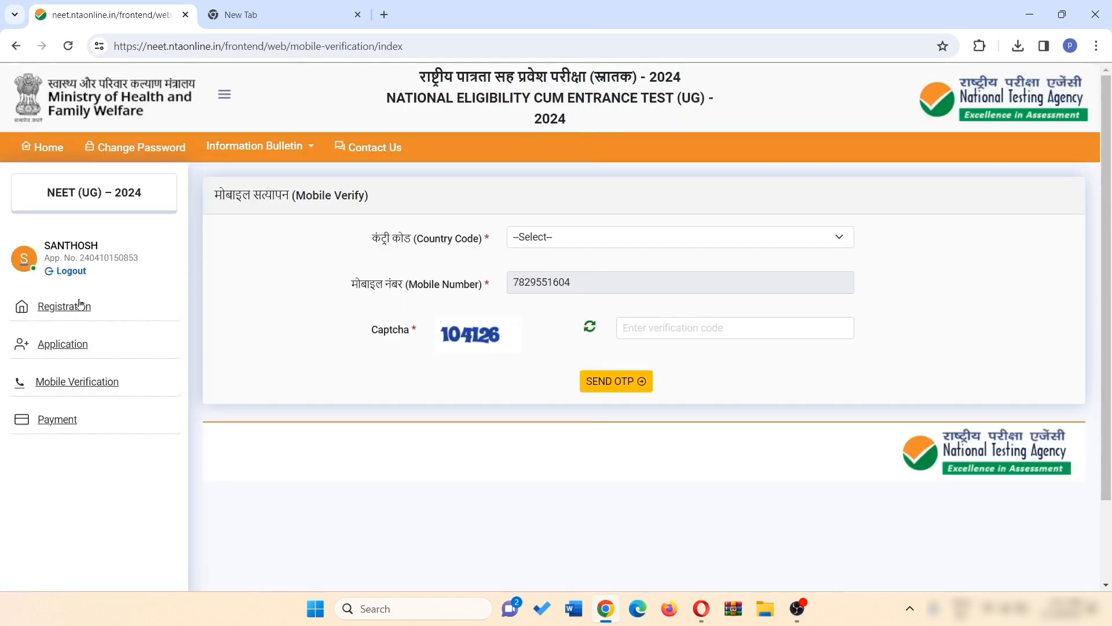
click(574, 241)
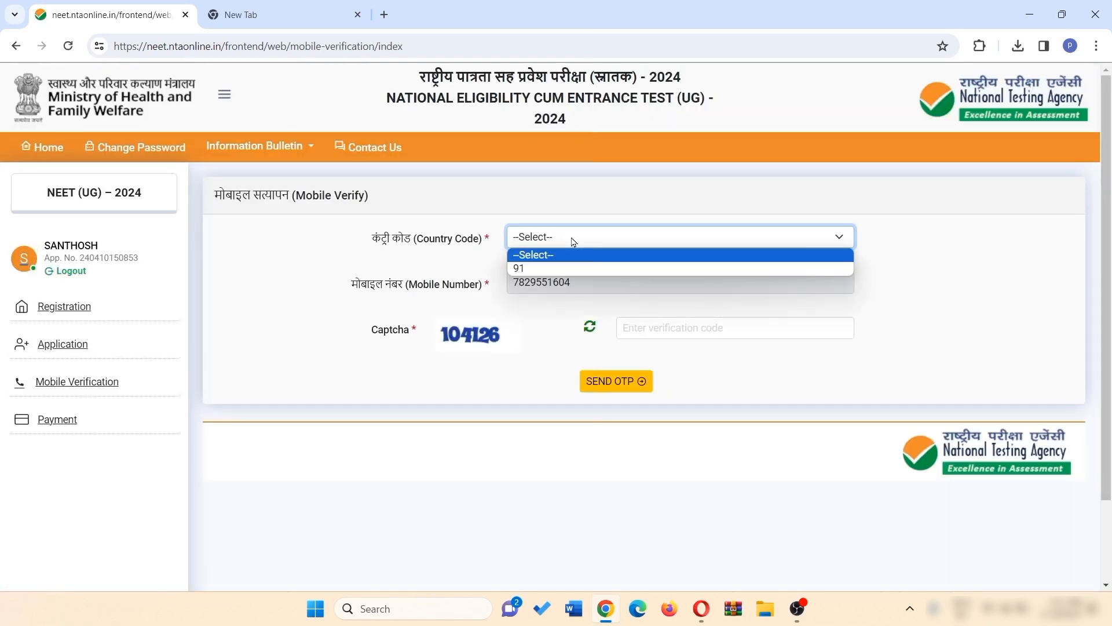
click(539, 269)
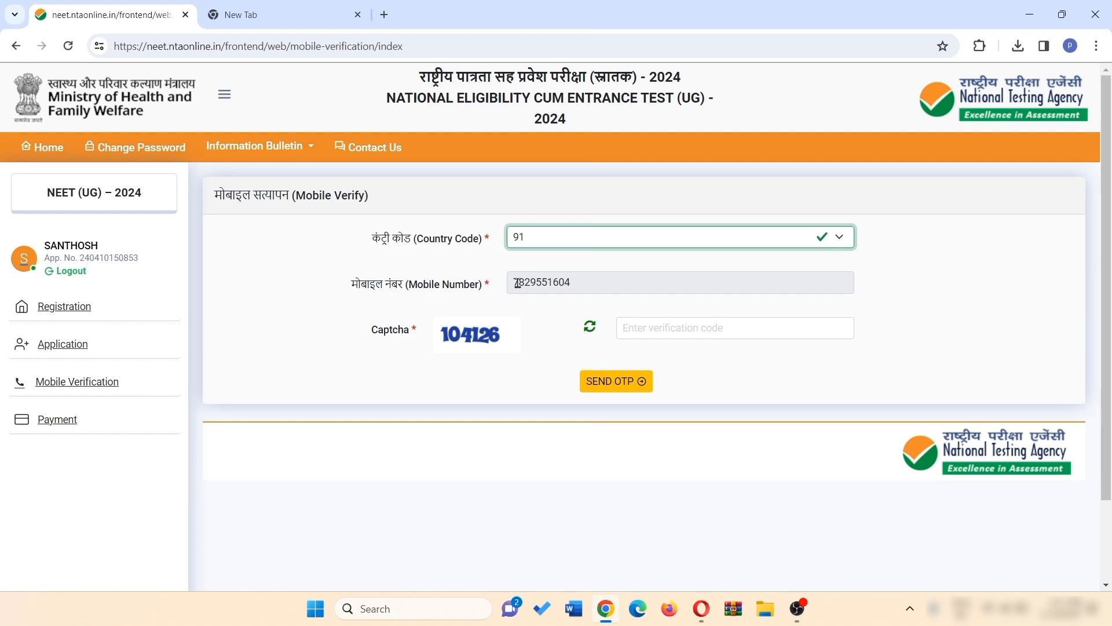
click(659, 330)
click(606, 386)
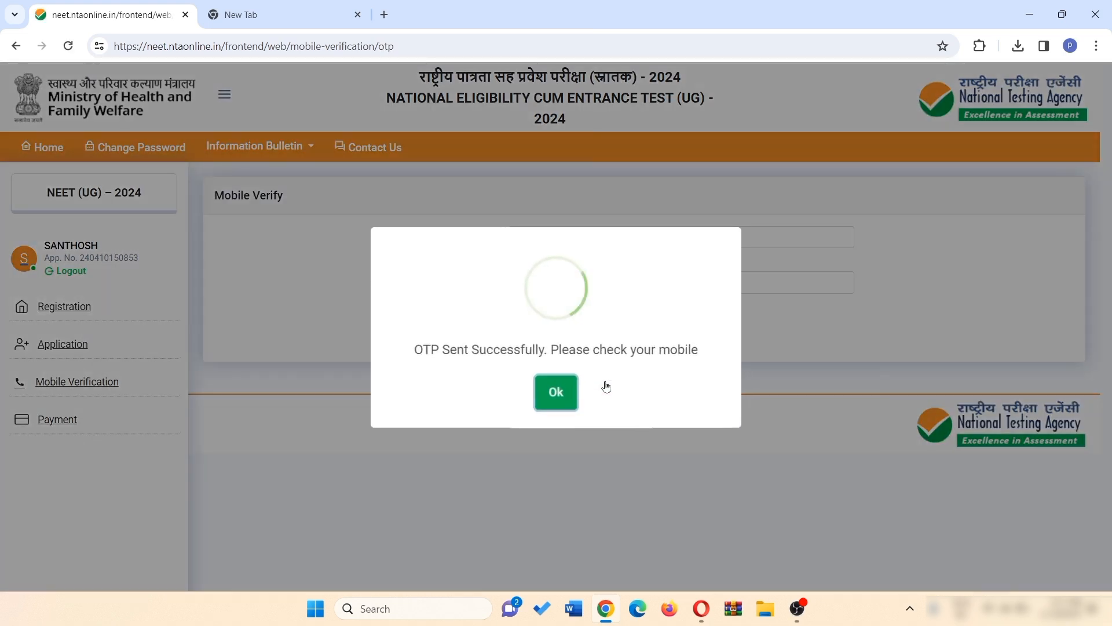
Step: Enter the received OTP and the captcha, then verify the mobile number
click(556, 393)
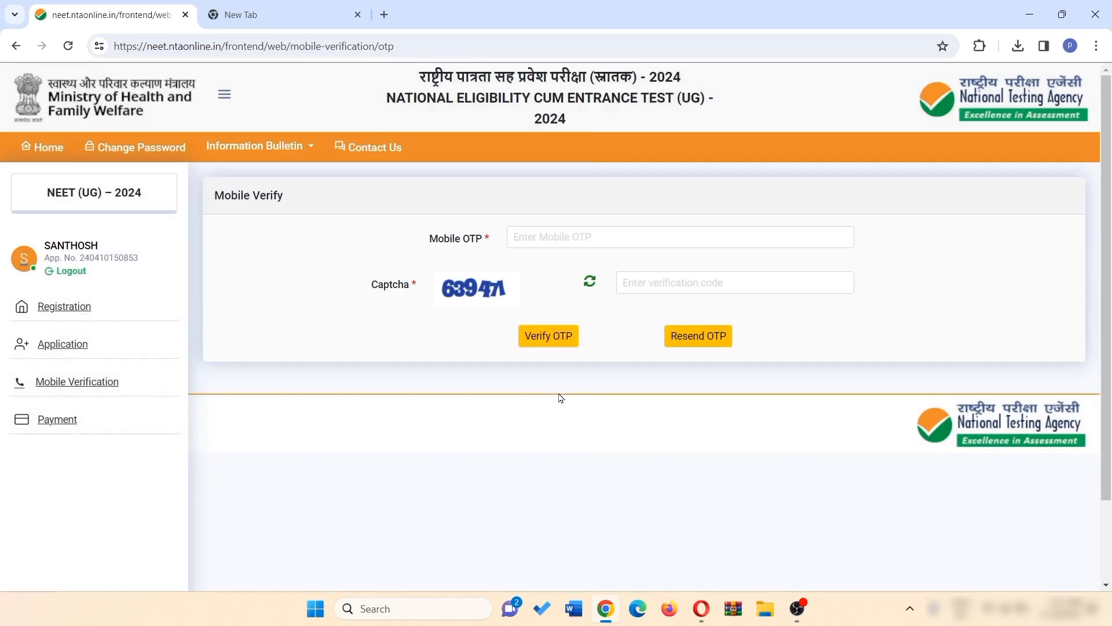
click(546, 234)
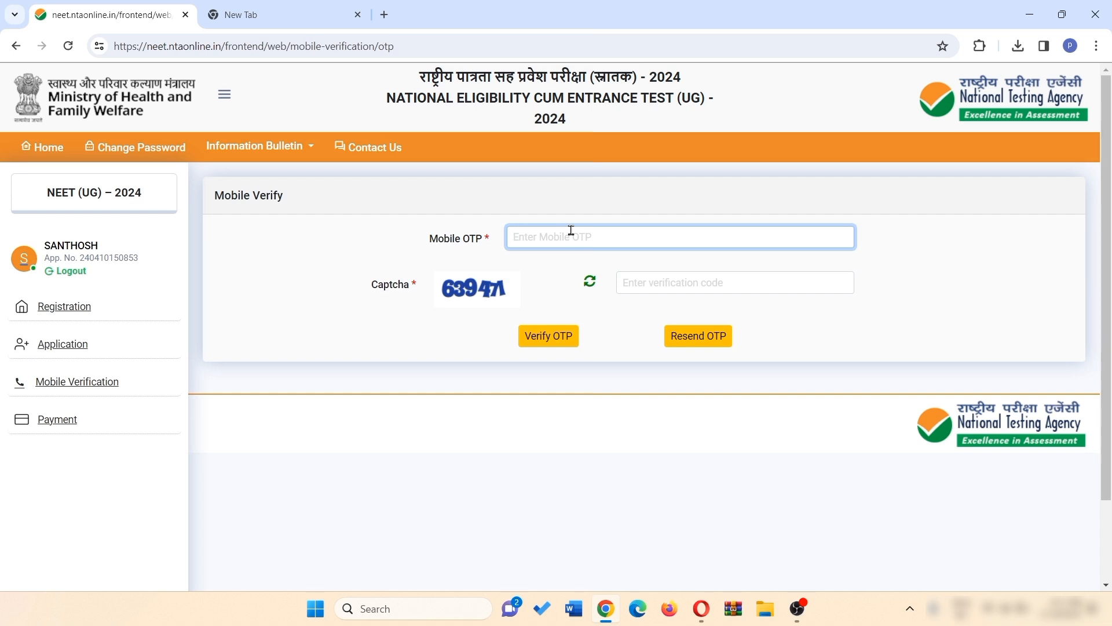
click(656, 275)
text(6)
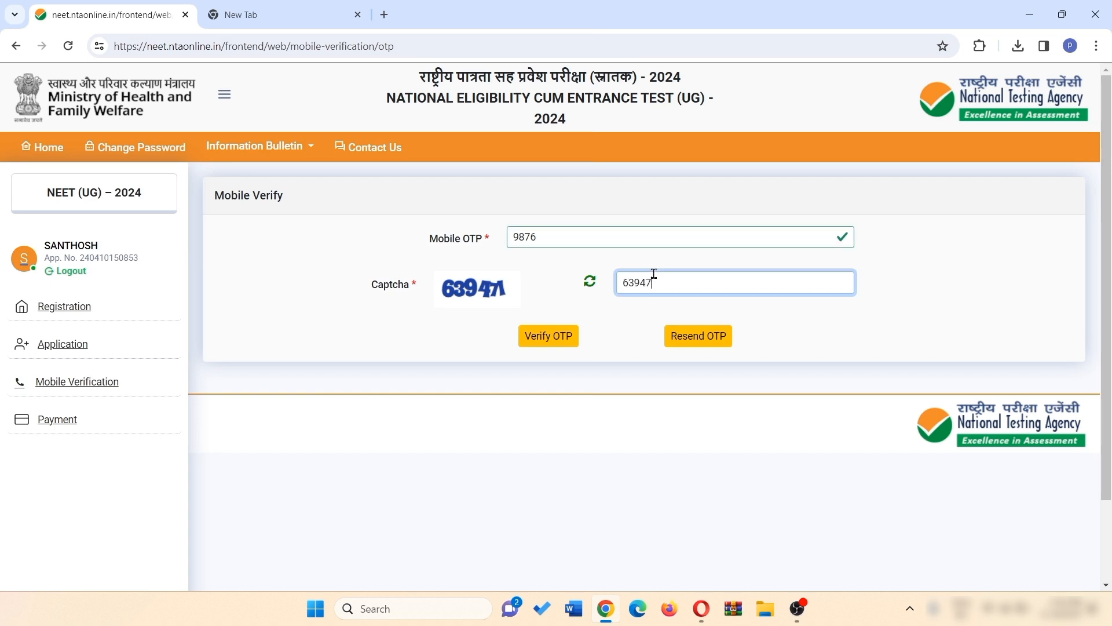
click(539, 334)
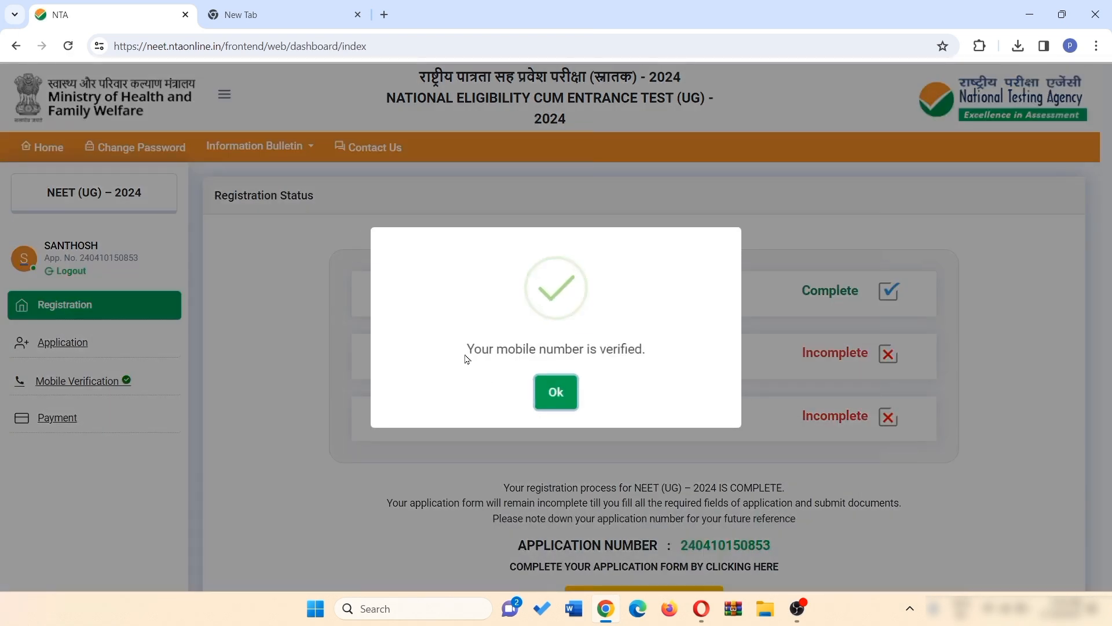
Step: Close the mobile-verified message and bring up the application form for review
click(556, 392)
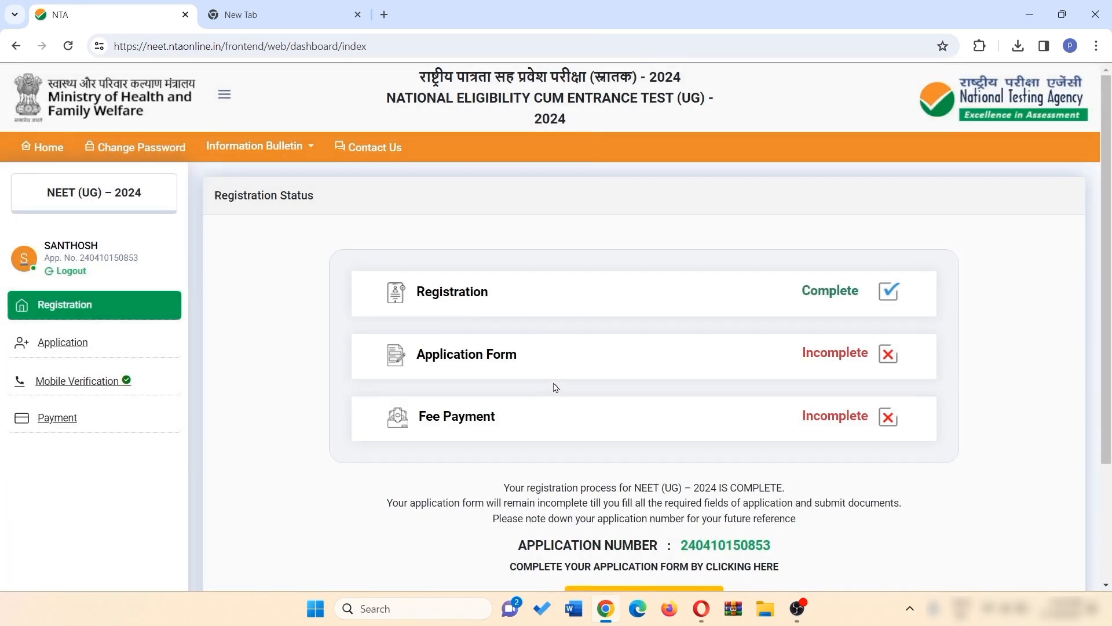
scroll(703, 365, down, 3)
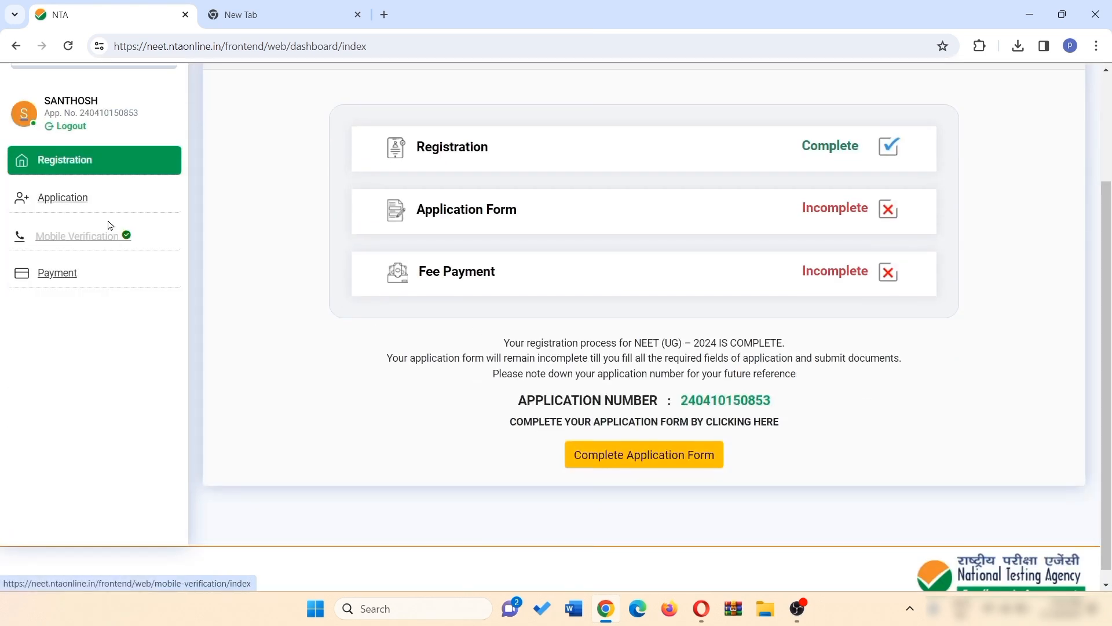
click(642, 454)
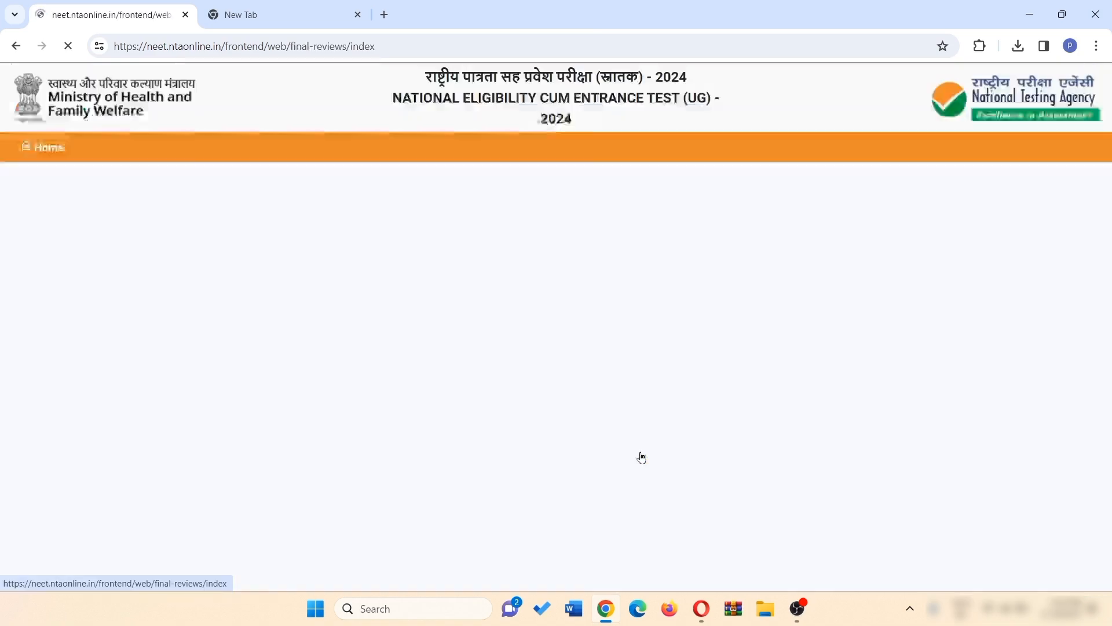
scroll(579, 347, down, 20)
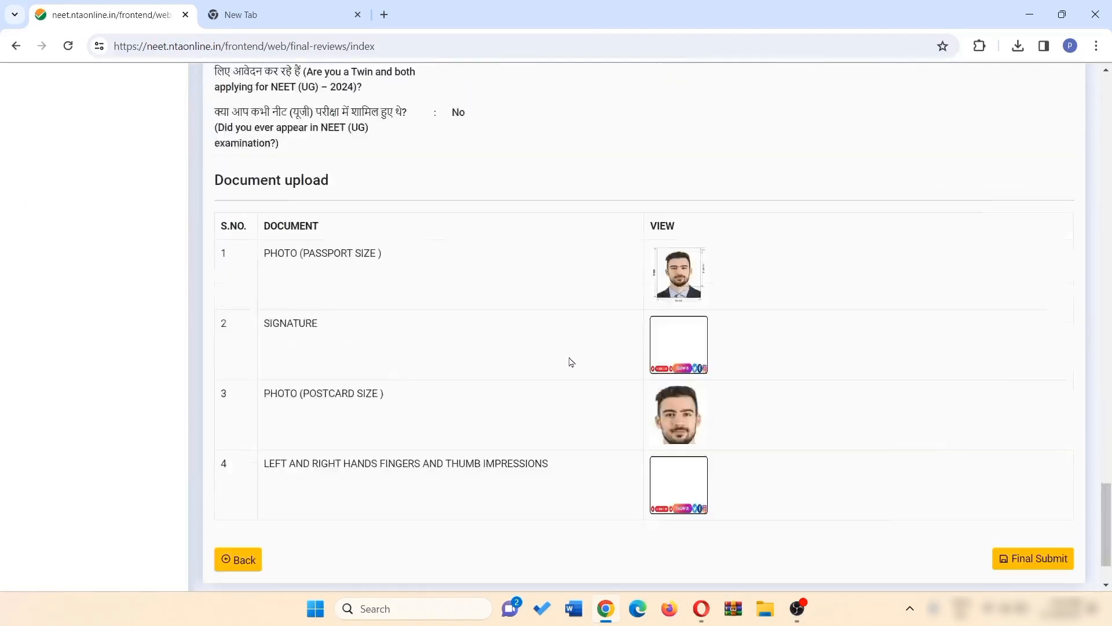
scroll(759, 419, up, 15)
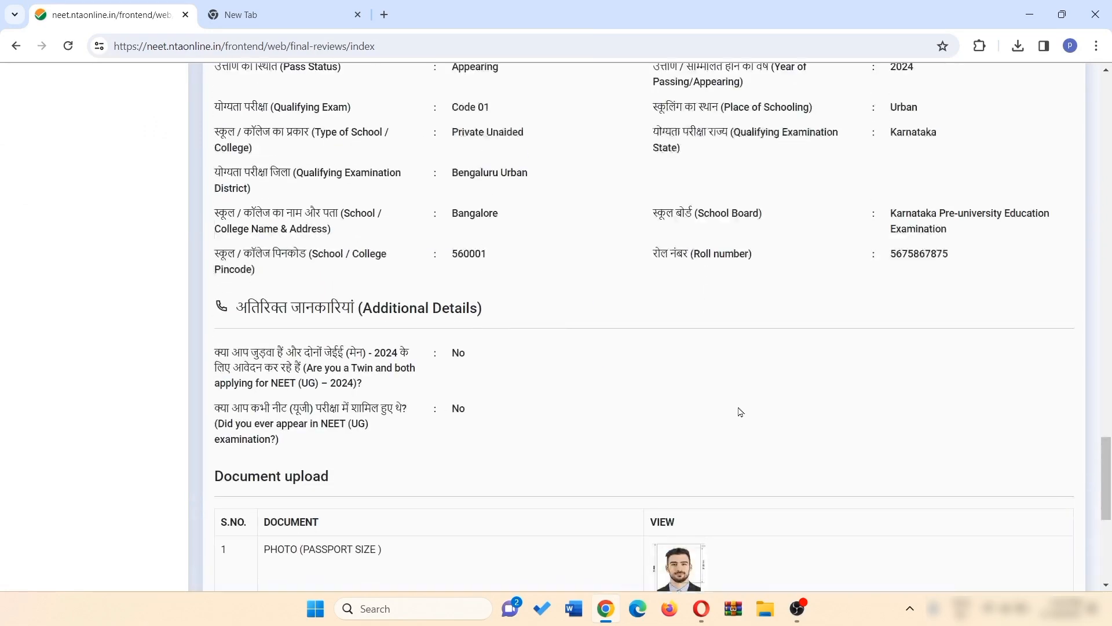
scroll(739, 402, up, 15)
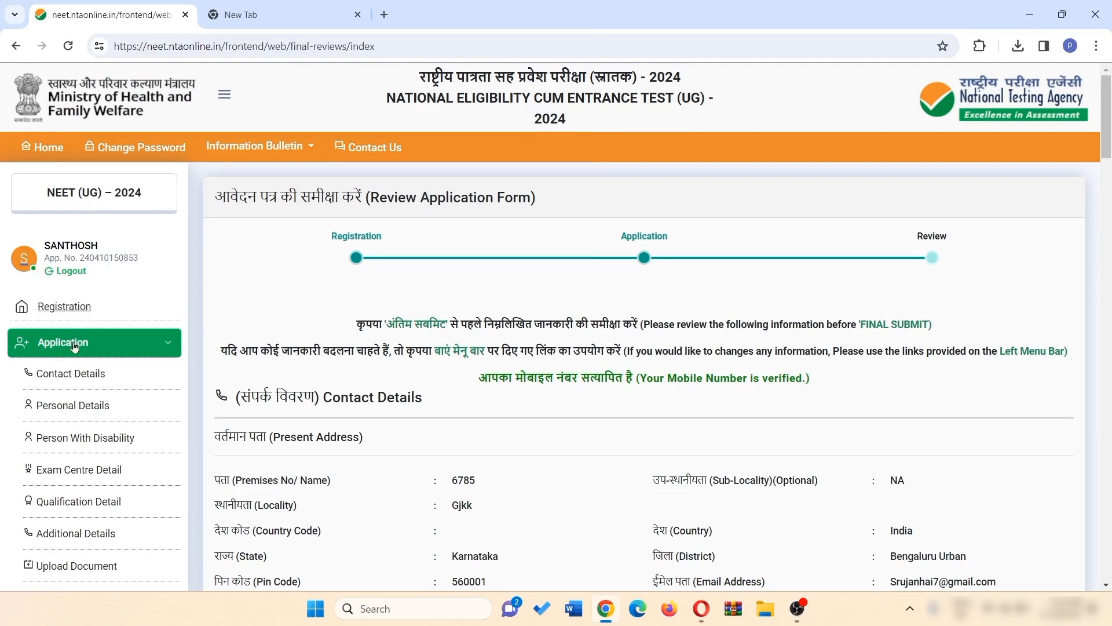
scroll(75, 324, down, 5)
Step: Recheck mobile verification, then open the pending application and scroll down to Document upload
click(77, 277)
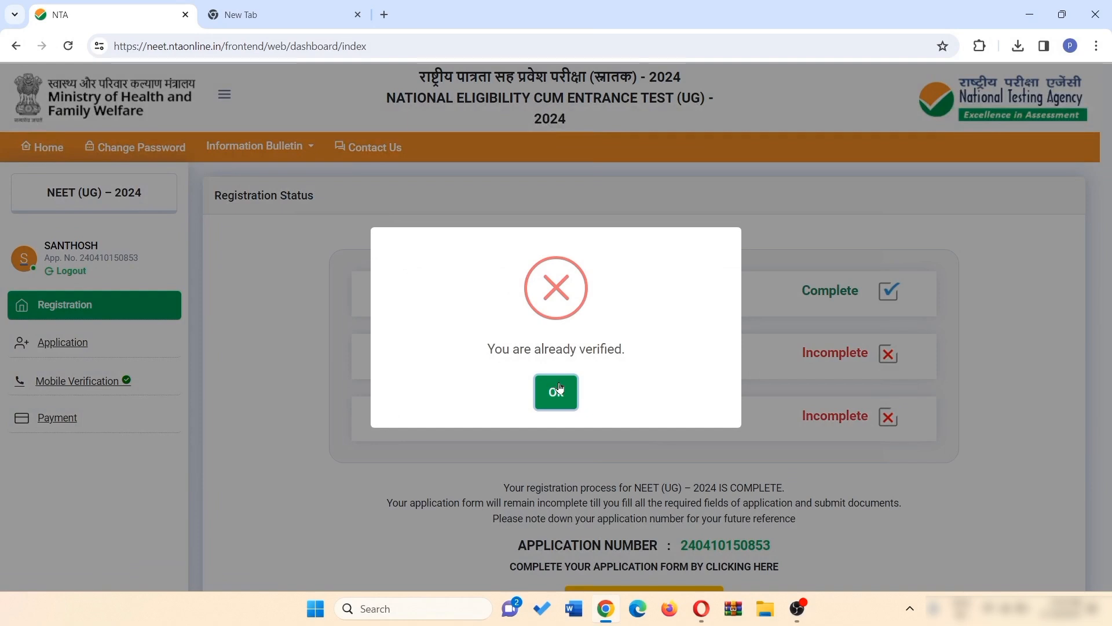
click(558, 388)
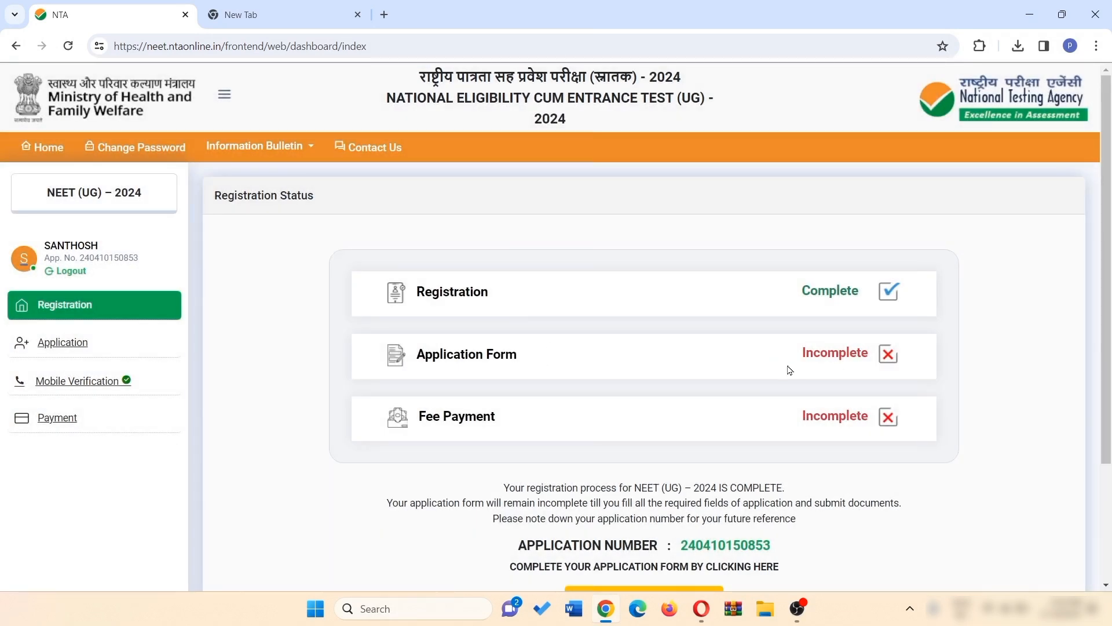
click(61, 342)
scroll(688, 337, down, 5)
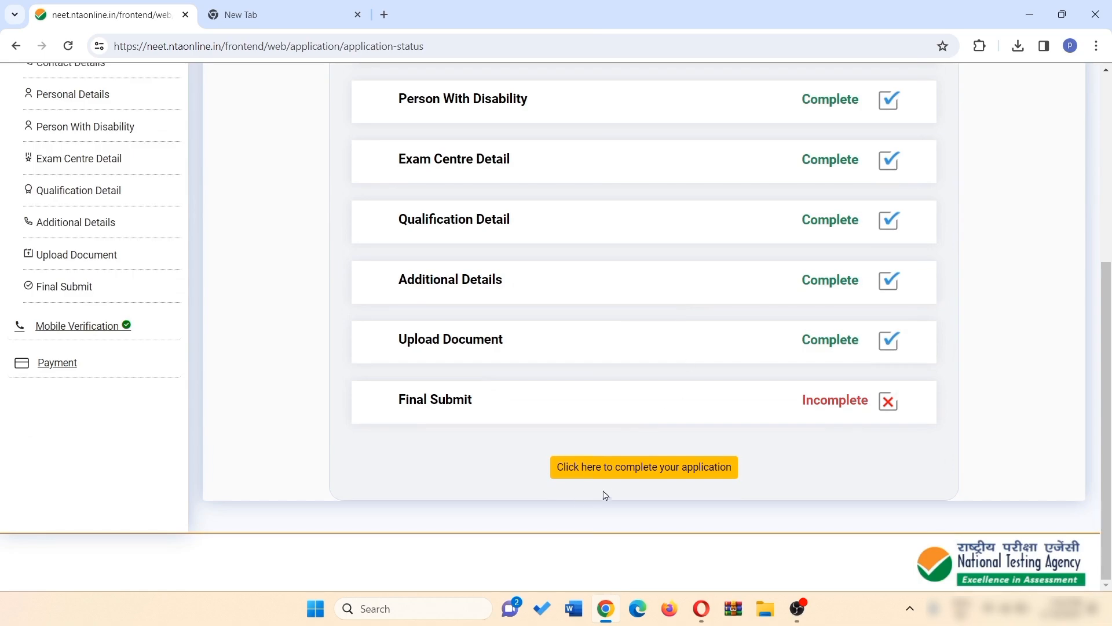
click(621, 467)
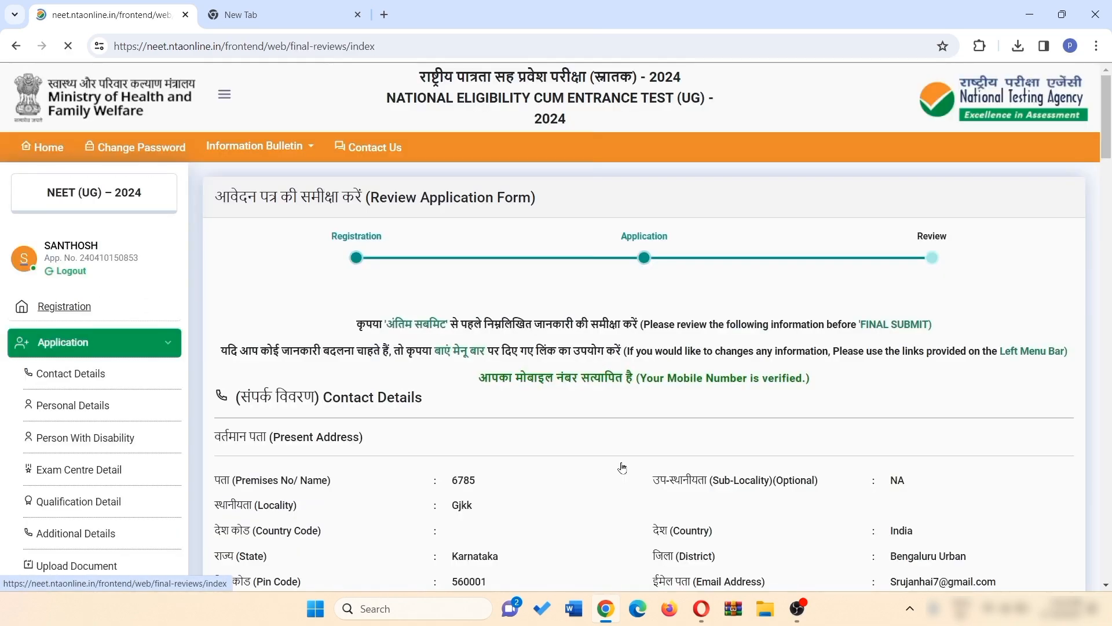
scroll(621, 417, down, 15)
scroll(620, 308, down, 15)
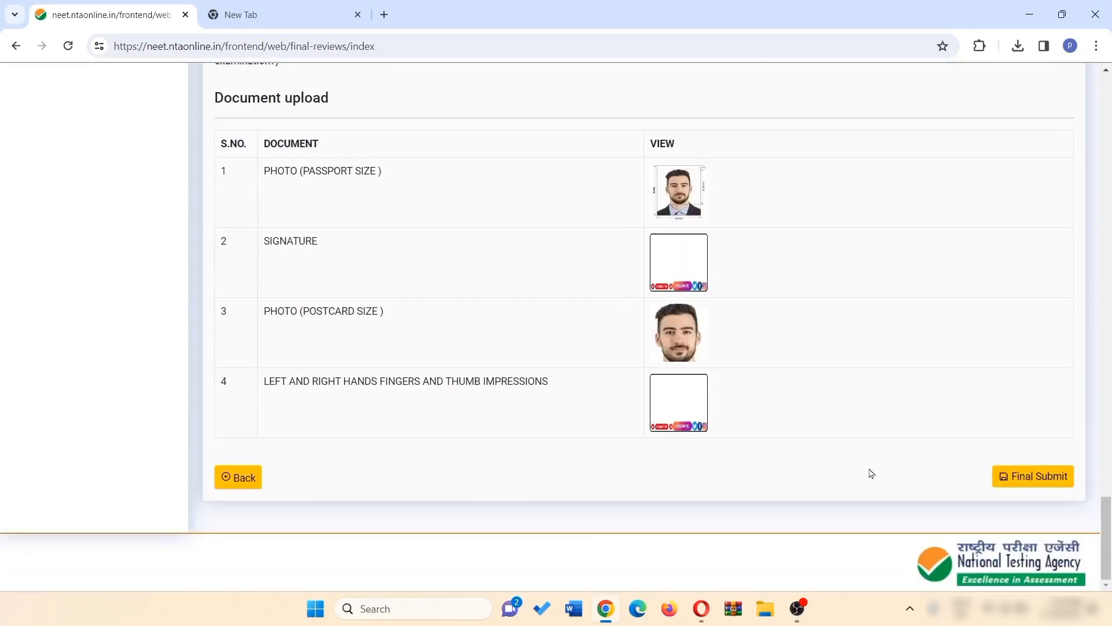
Step: Start Final Submit and tick name, date of birth, father name, address, centre and email checks
click(1031, 481)
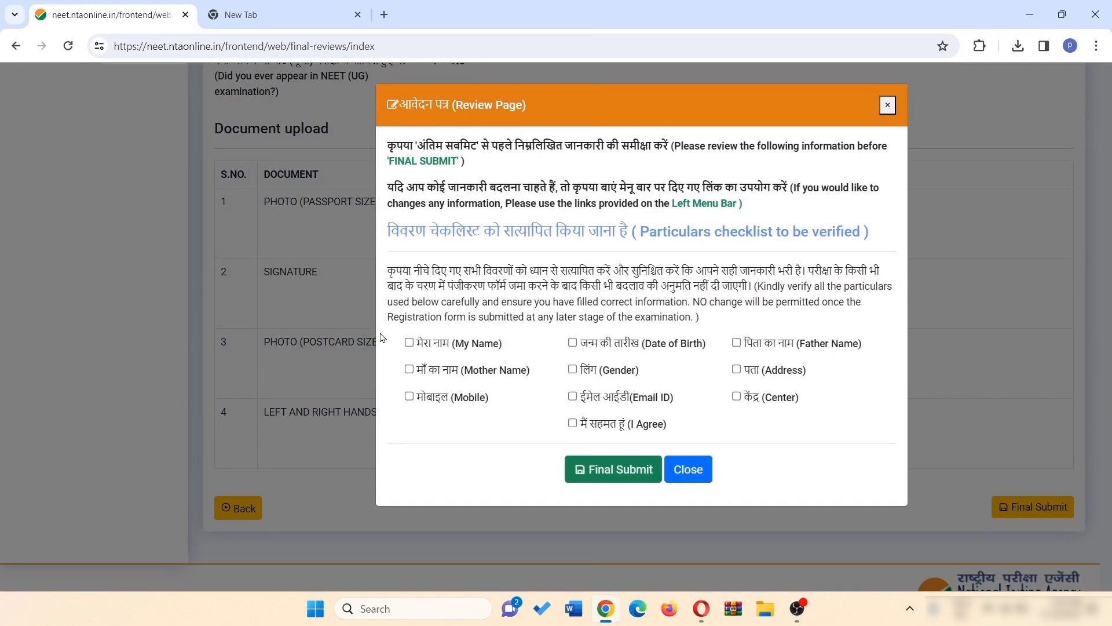
click(409, 343)
click(599, 343)
click(751, 348)
click(736, 370)
click(738, 397)
click(573, 397)
Step: Tick the gender, declaration, mobile and mother name checks, then final-submit the application
click(572, 370)
click(573, 424)
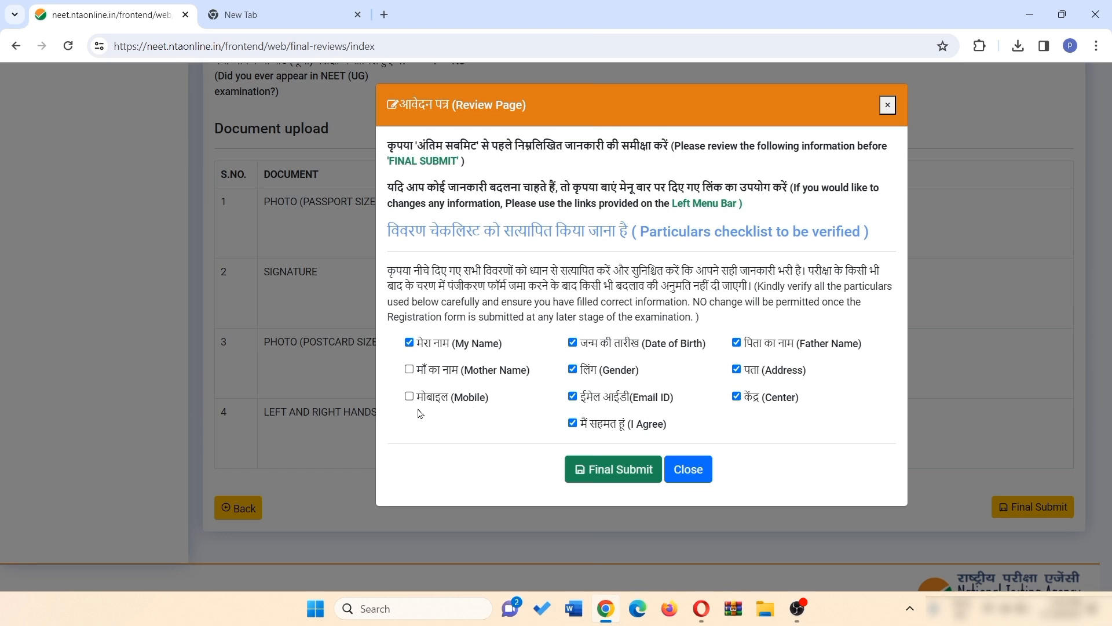
click(409, 397)
drag(411, 364, 409, 368)
click(409, 369)
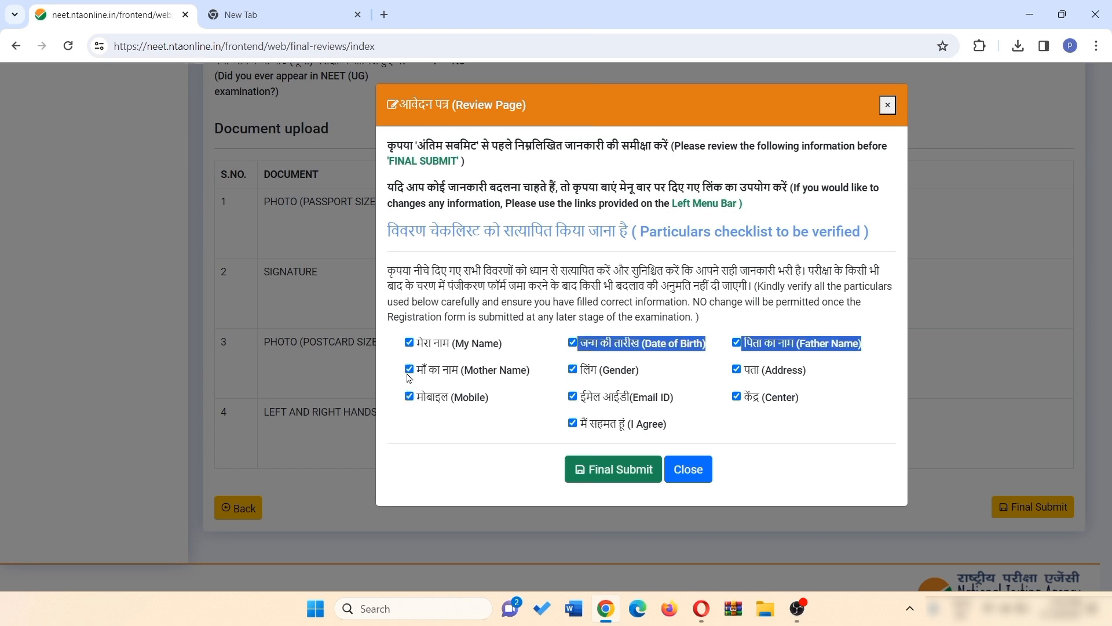
click(603, 475)
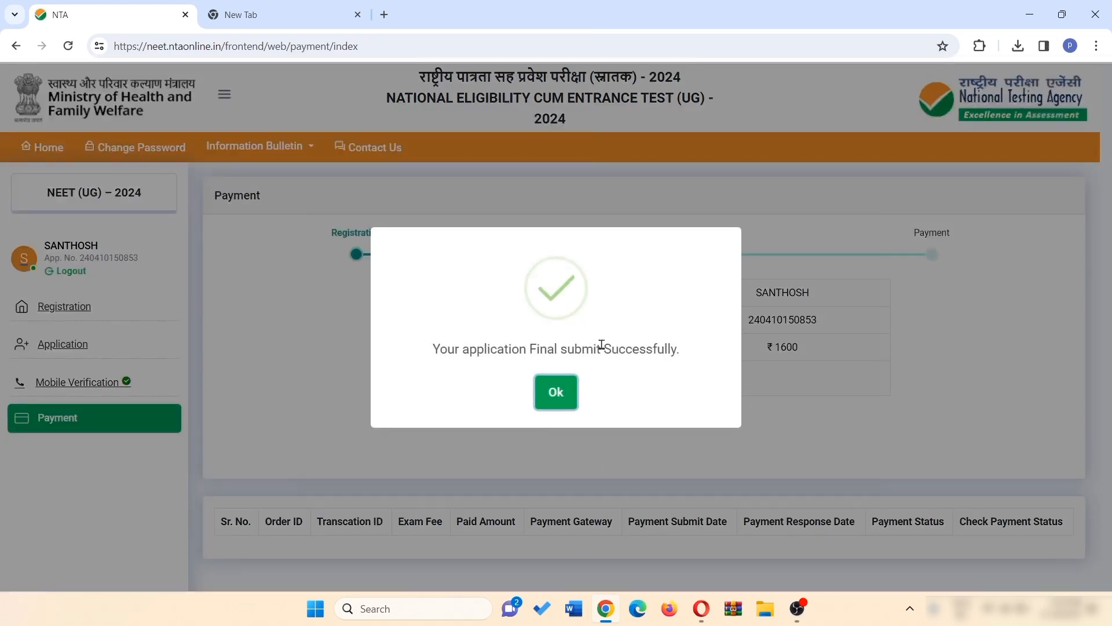
Step: Close the success message, go to pay the ₹1600 fee and choose SBI Epay
click(545, 398)
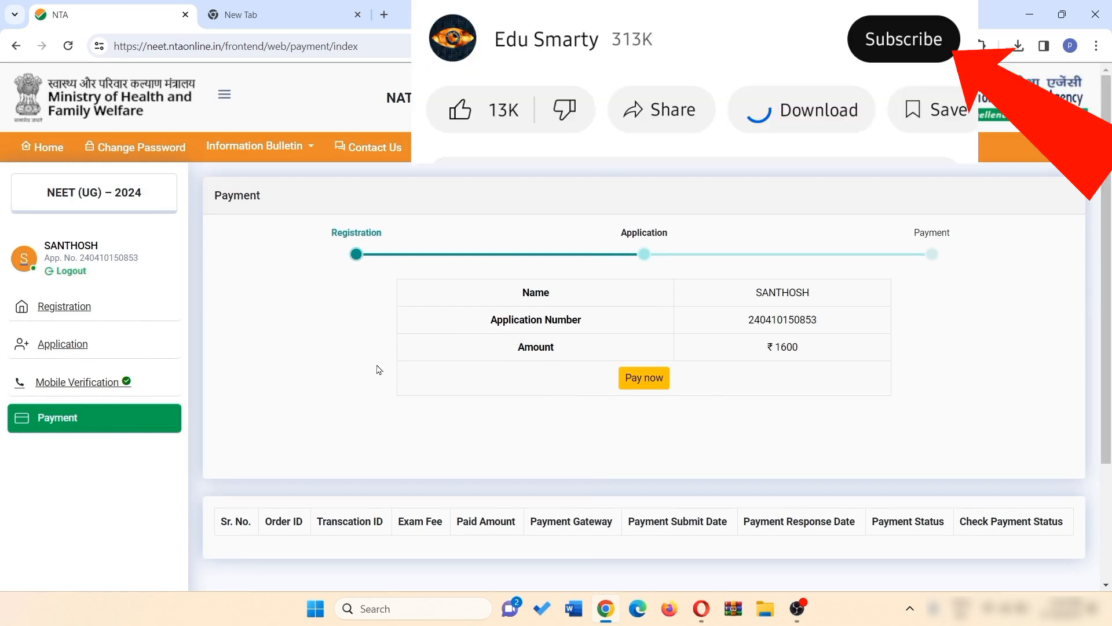
click(654, 380)
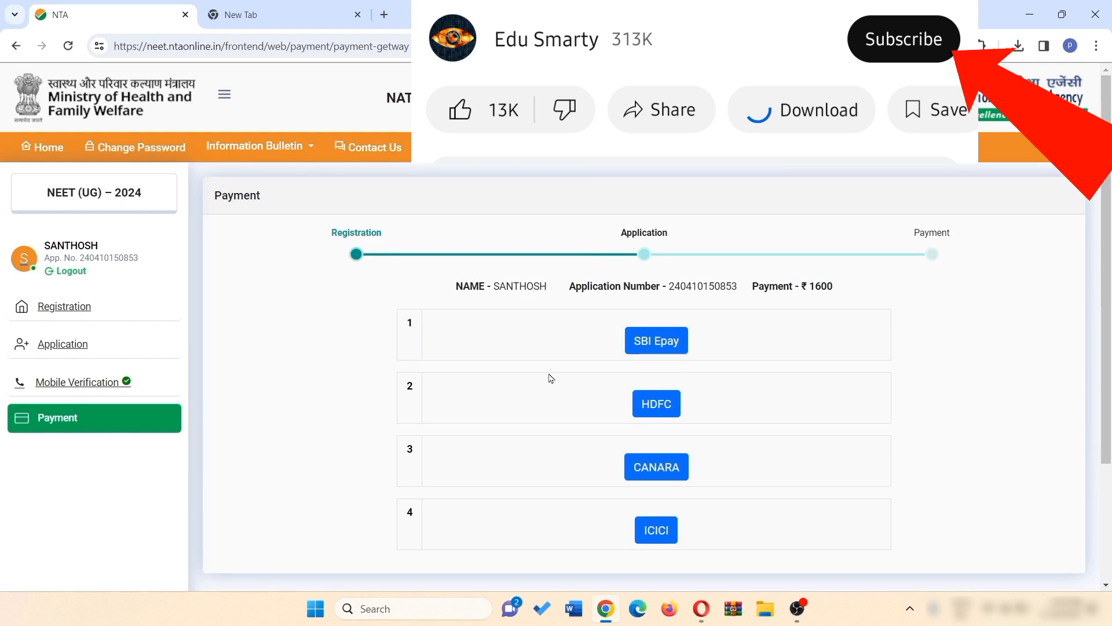
scroll(549, 377, down, 2)
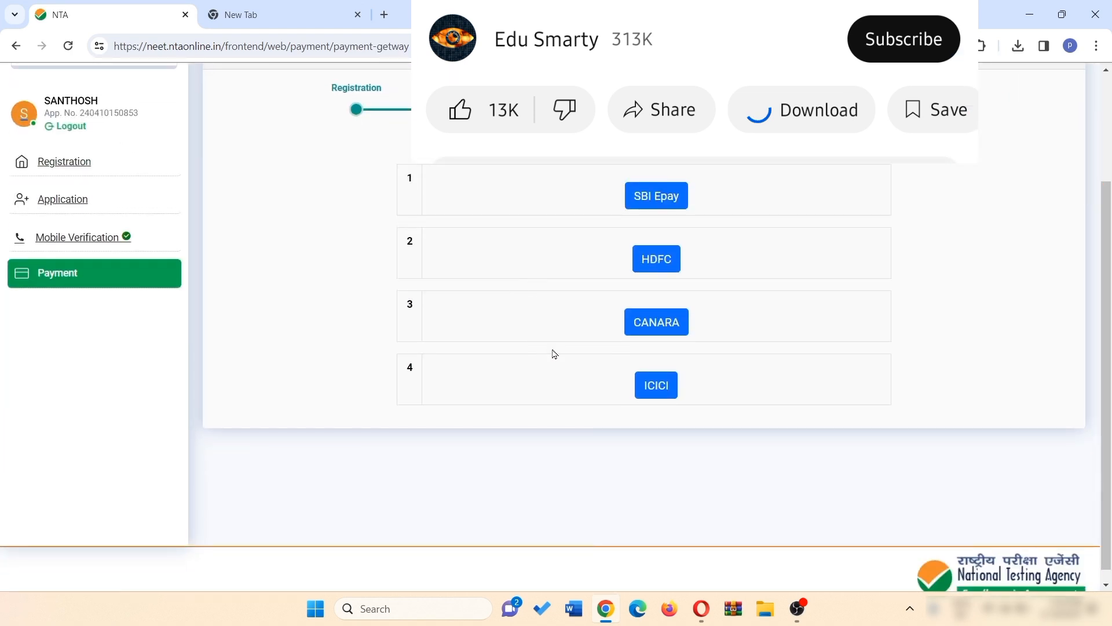
scroll(550, 351, up, 1)
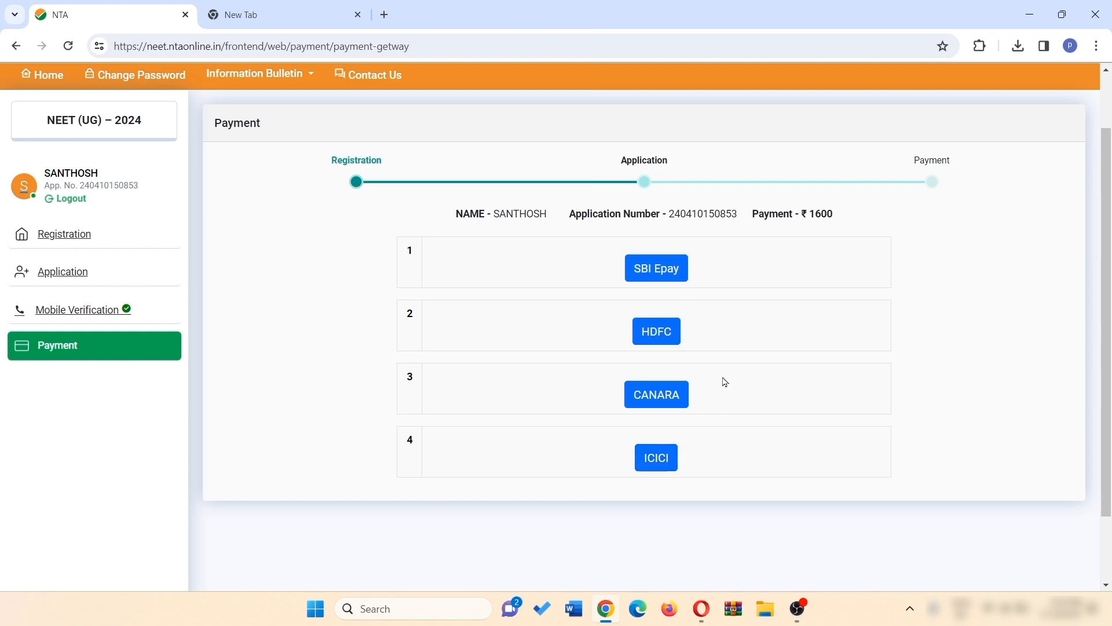
click(664, 271)
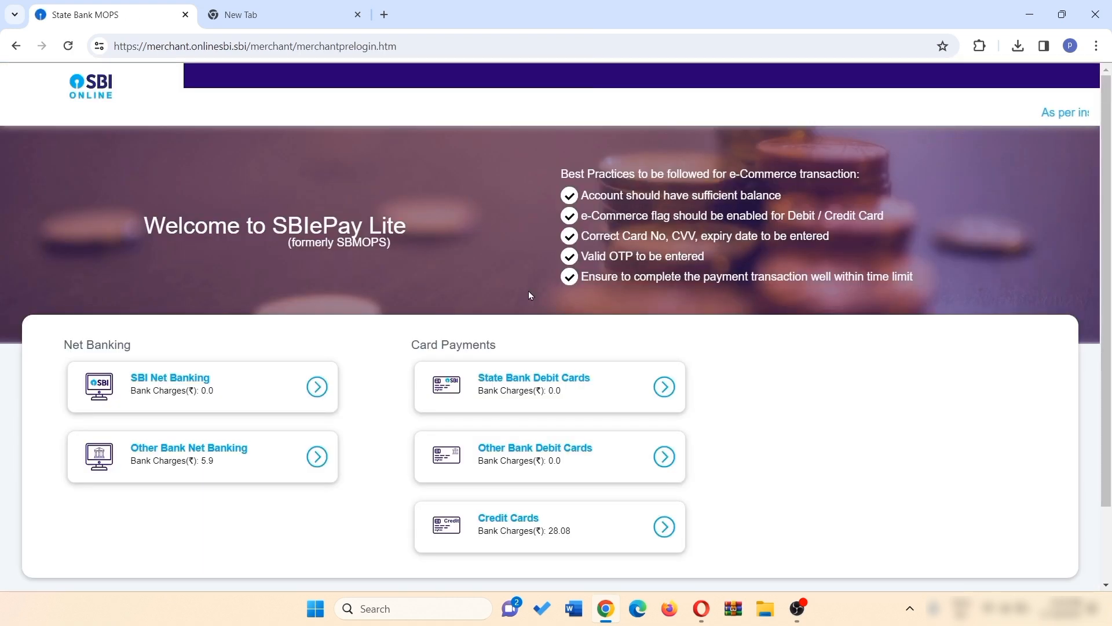
Step: Select State Bank Debit Cards and confirm the 1600 INR NTA_NEET payment details
scroll(531, 295, down, 2)
scroll(530, 295, down, 1)
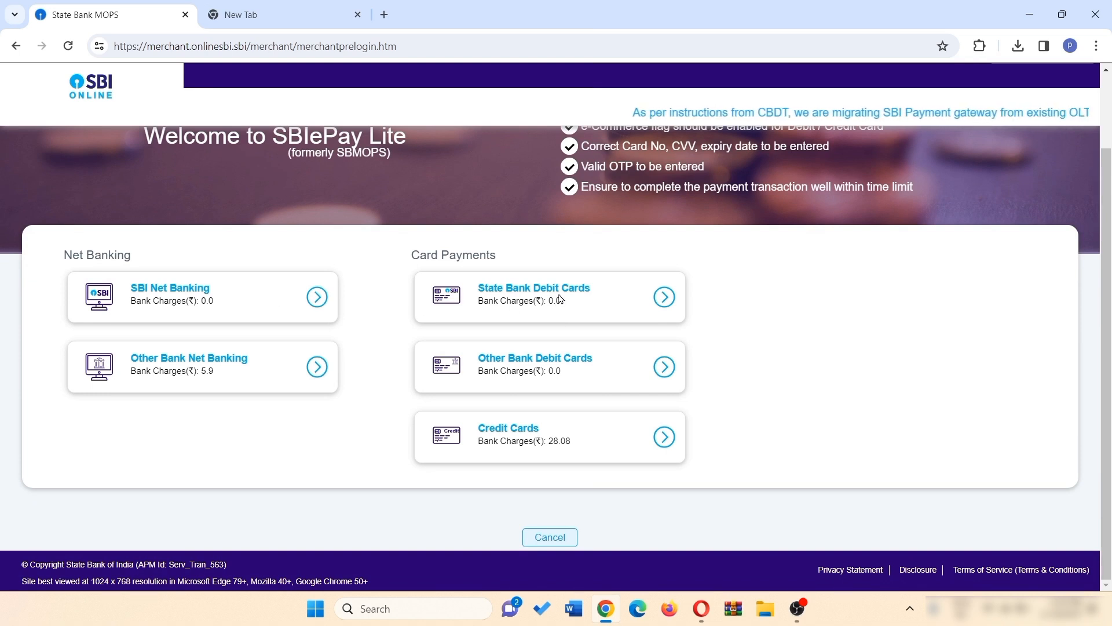
click(664, 298)
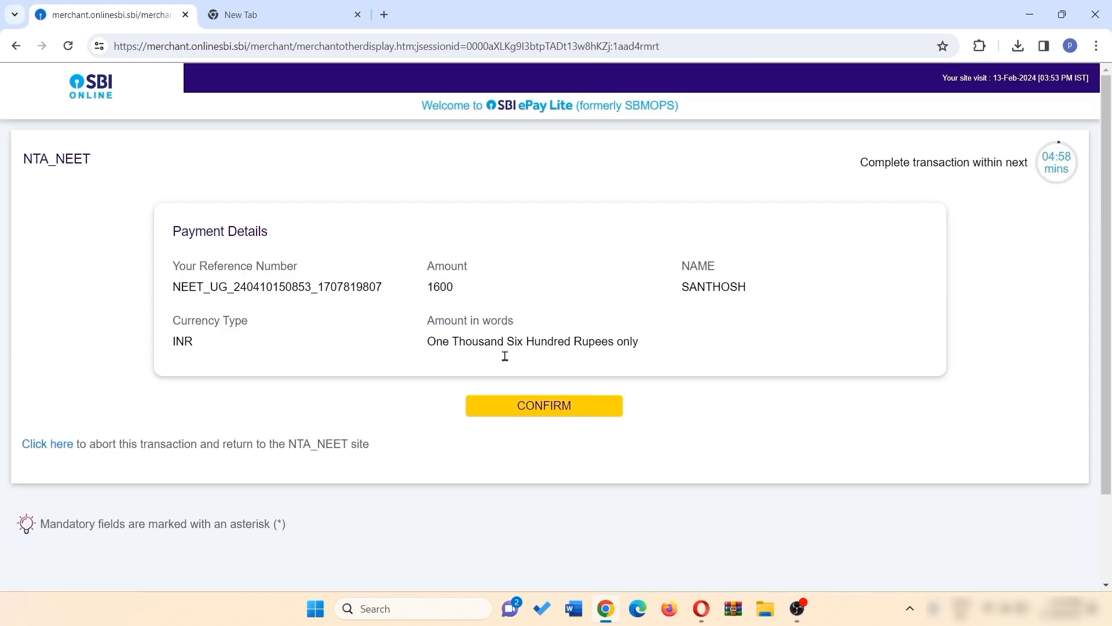
click(528, 408)
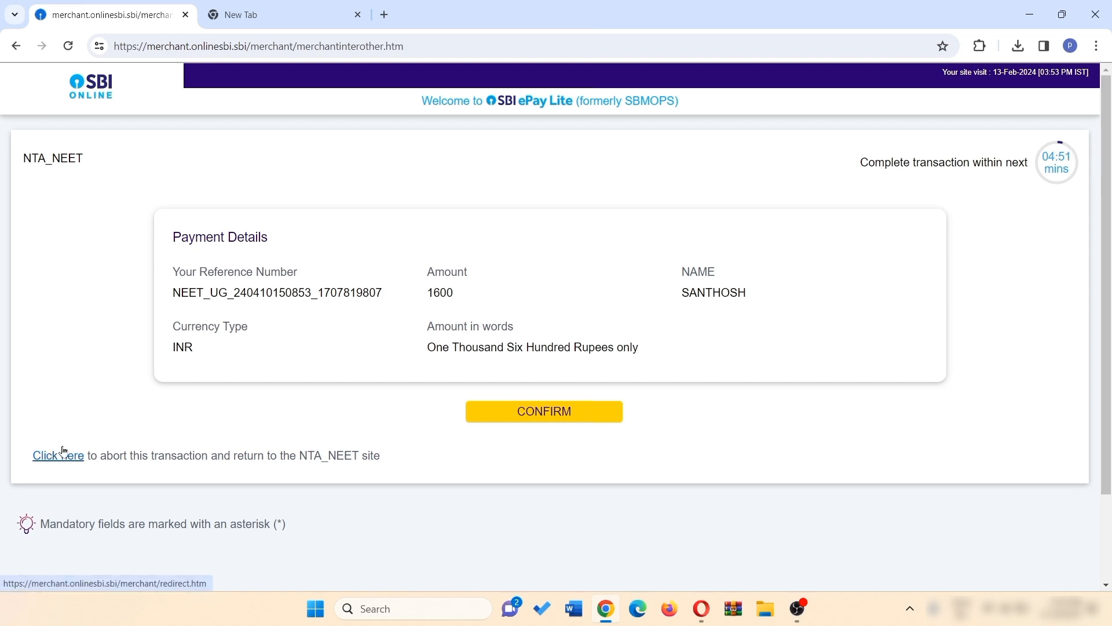
click(530, 412)
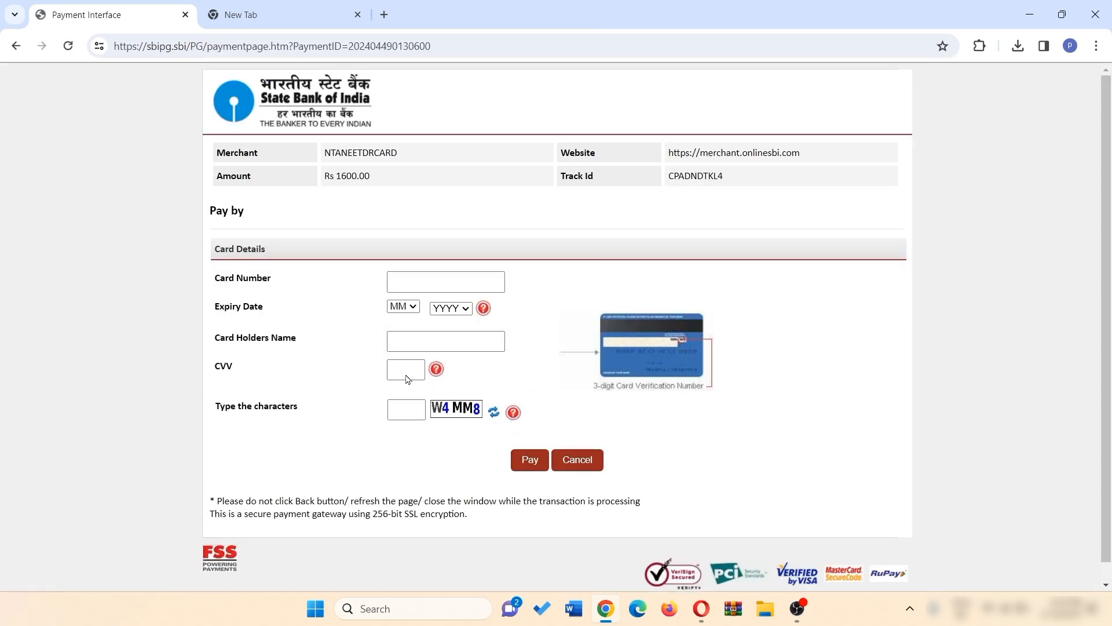
Step: Put the cursor in the blank Card Number field of the Rs 1600.00 SBI card payment form
click(438, 277)
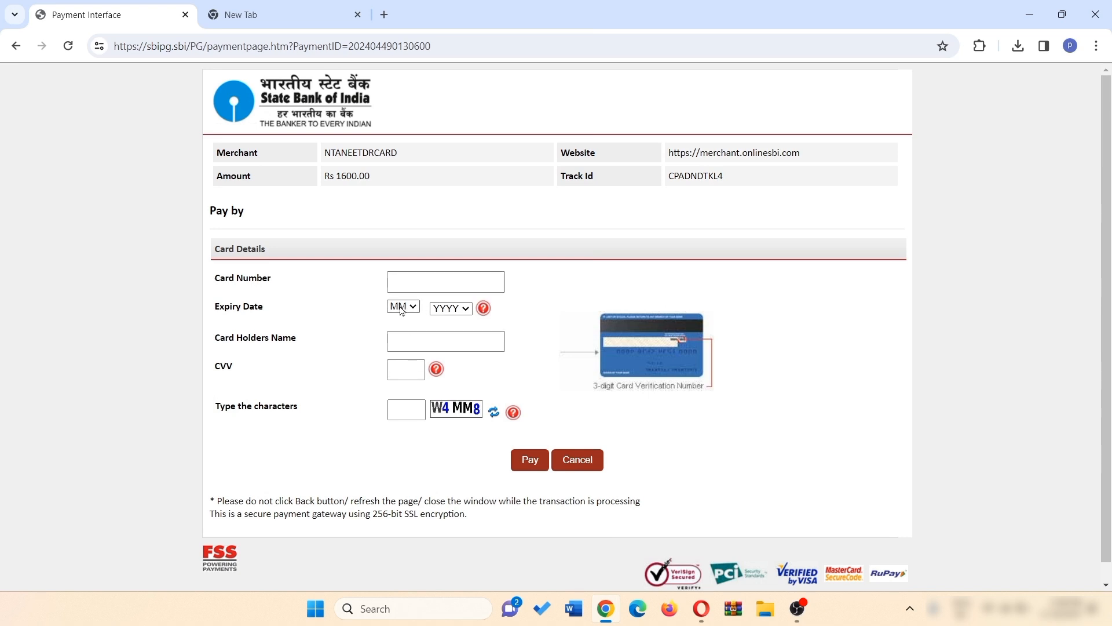